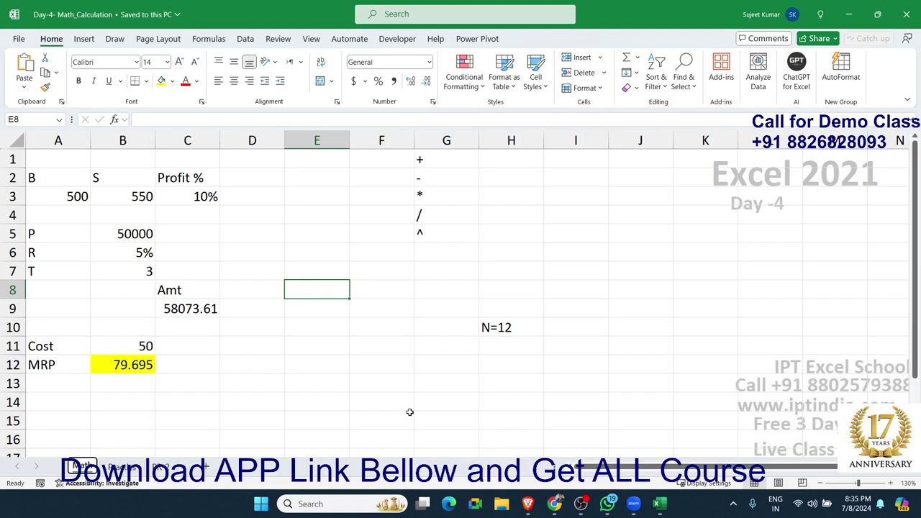
Delete the 10% Profit % in C3, the 58073.61 Amt in C9 and the 79.695 MRP in B12
{"action": "left_click", "coordinate": [210, 204]}
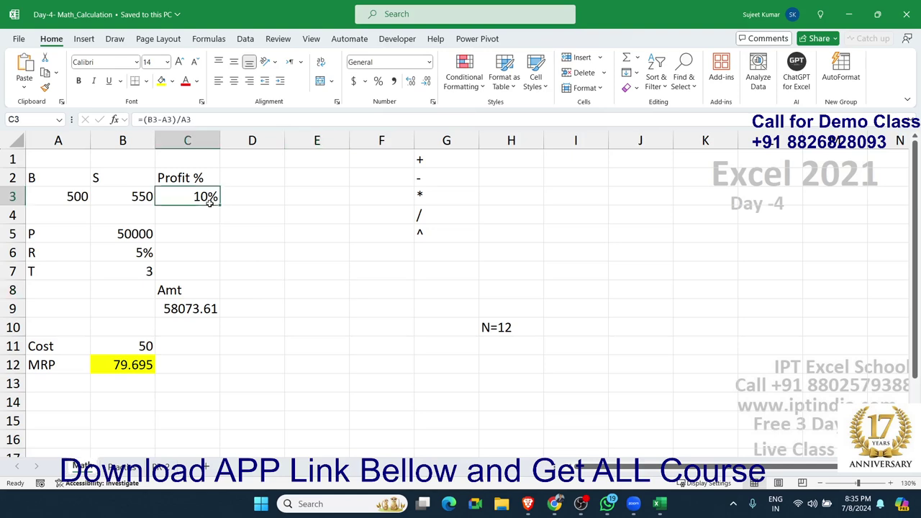
{"action": "key", "text": "Delete"}
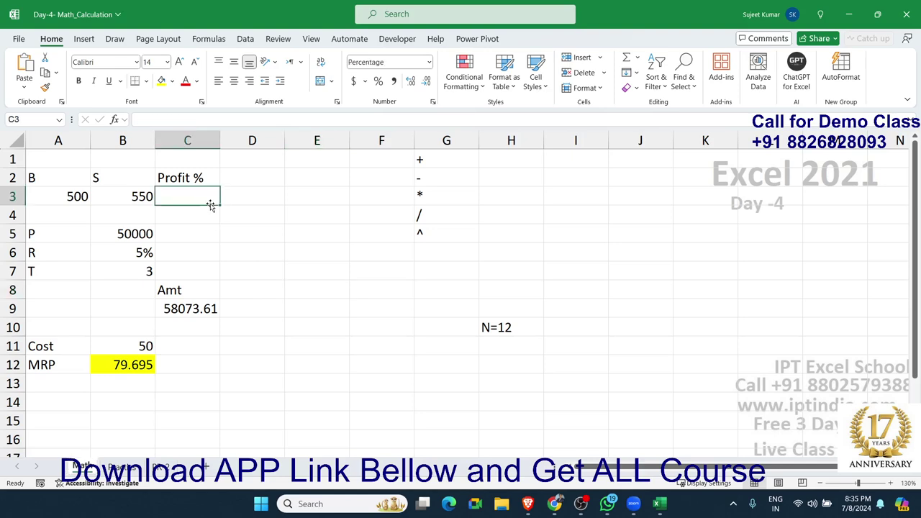
{"action": "key", "text": "Down"}
{"action": "key", "text": "Down"}
{"action": "key", "text": "Down"}
{"action": "key", "text": "Down"}
{"action": "key", "text": "Down"}
{"action": "key", "text": "Down"}
{"action": "key", "text": "Delete"}
{"action": "key", "text": "Down"}
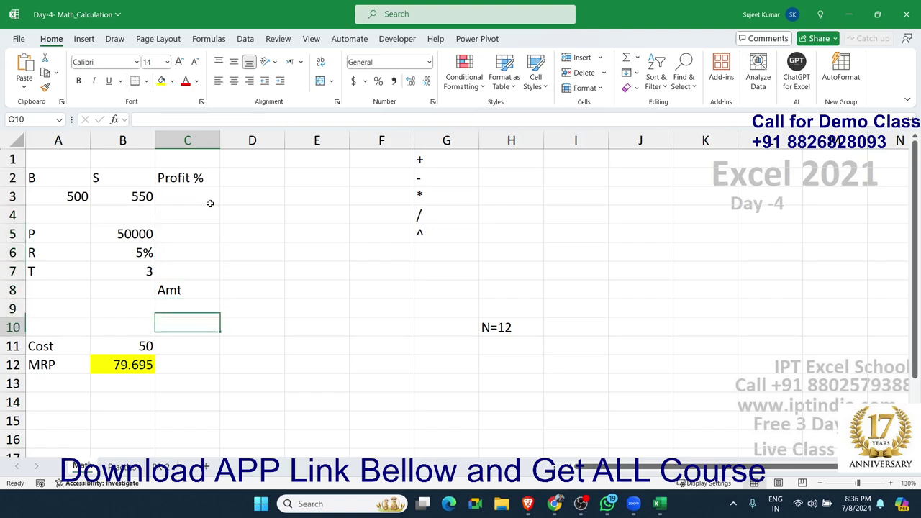
{"action": "key", "text": "Down"}
{"action": "key", "text": "Down"}
{"action": "key", "text": "Down"}
{"action": "key", "text": "Left"}
{"action": "key", "text": "Up"}
{"action": "key", "text": "Delete"}
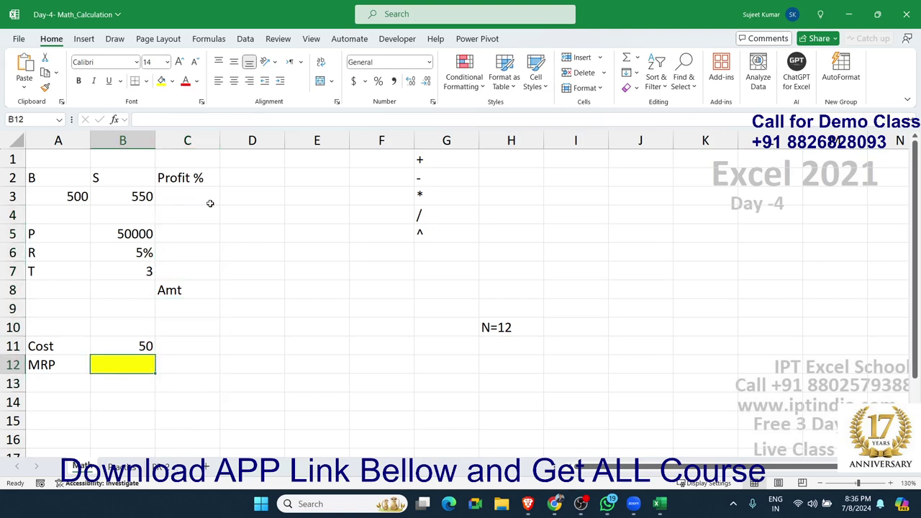
{"action": "key", "text": "Right"}
{"action": "key", "text": "Right"}
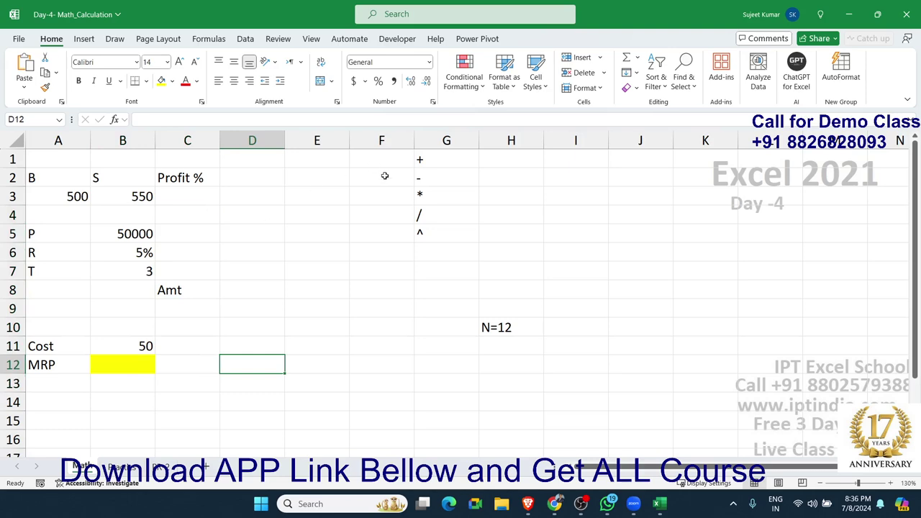
Enter the practice numbers 20 in H2 and 30 in I2
{"action": "left_click", "coordinate": [524, 180]}
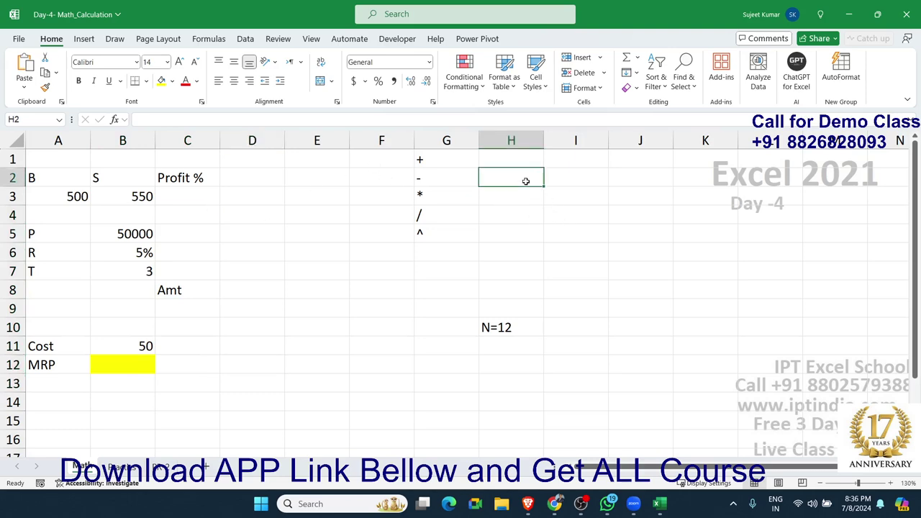
{"action": "type", "text": "20"}
{"action": "key", "text": "Tab"}
{"action": "type", "text": "30"}
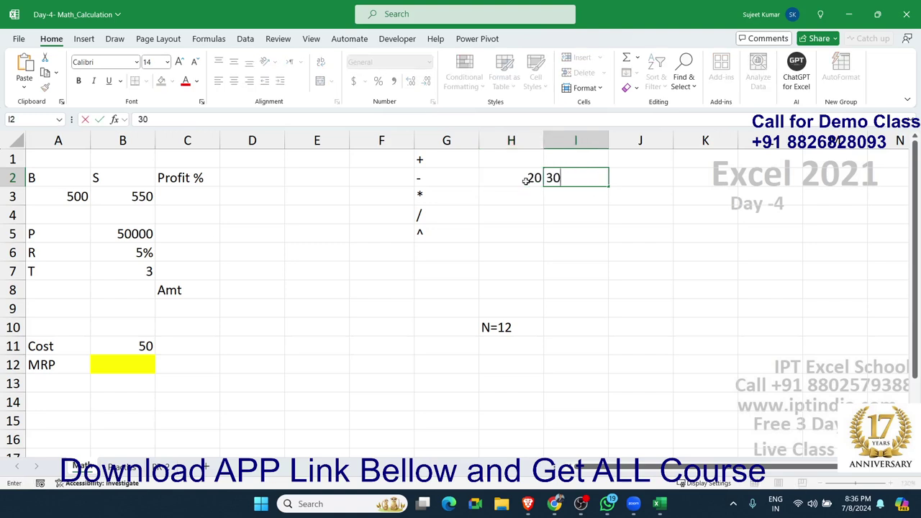
{"action": "key", "text": "Return"}
Total H2 and I2 in J2 with =SUM(H2:I2), giving 50
{"action": "key", "text": "Up"}
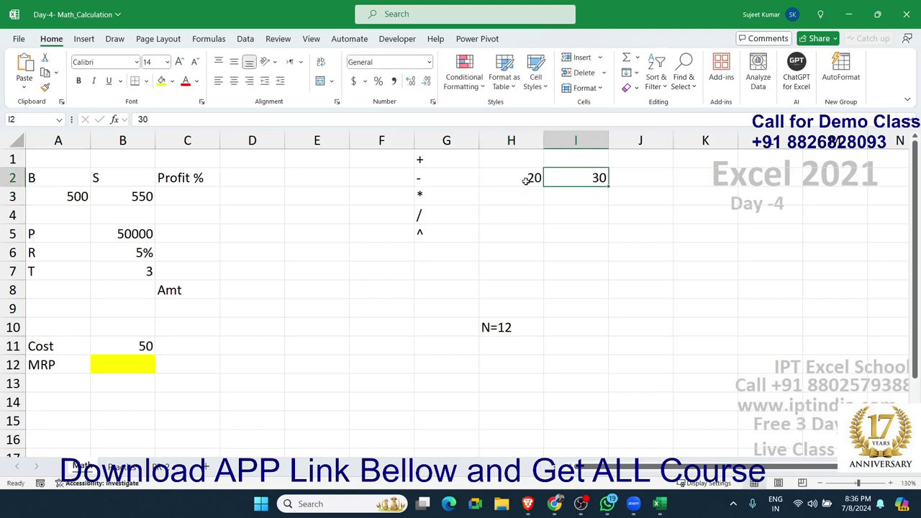
{"action": "key", "text": "Right"}
{"action": "type", "text": "=s"}
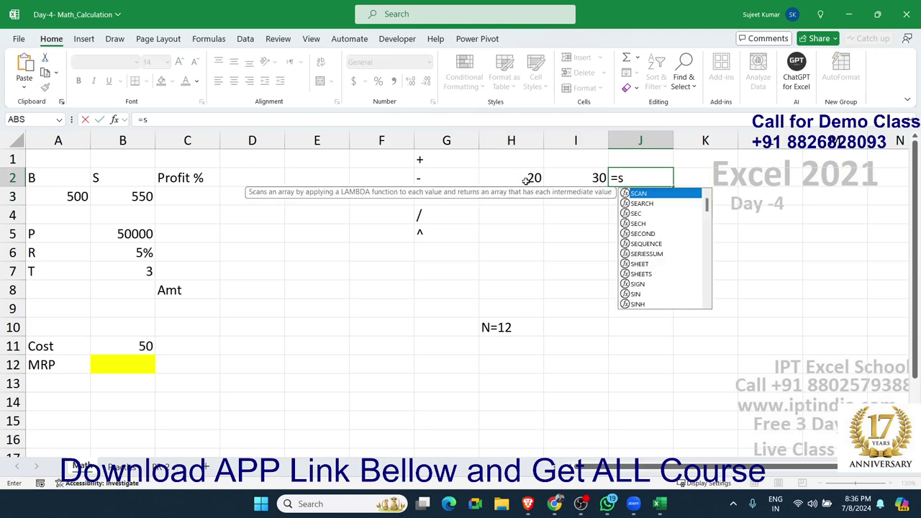
{"action": "type", "text": "um"}
{"action": "key", "text": "Tab"}
{"action": "key", "text": "Left"}
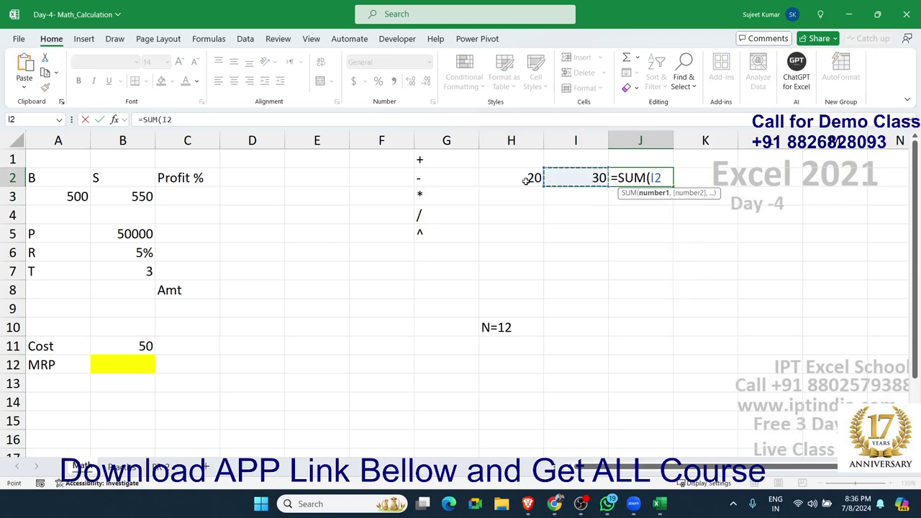
{"action": "key", "text": "shift+Left"}
{"action": "key", "text": "Return"}
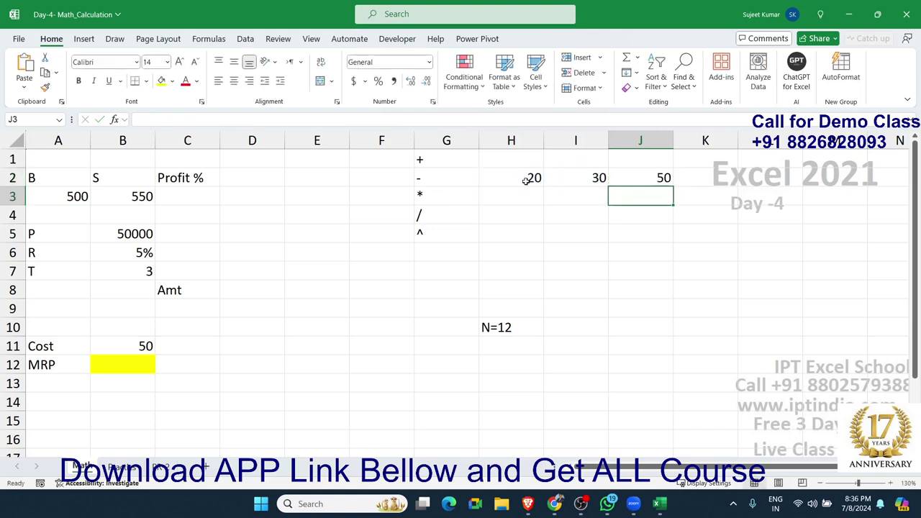
Add H2 and I2 again in J3 with =H2+I2, also giving 50
{"action": "type", "text": "="}
{"action": "left_click", "coordinate": [524, 181]}
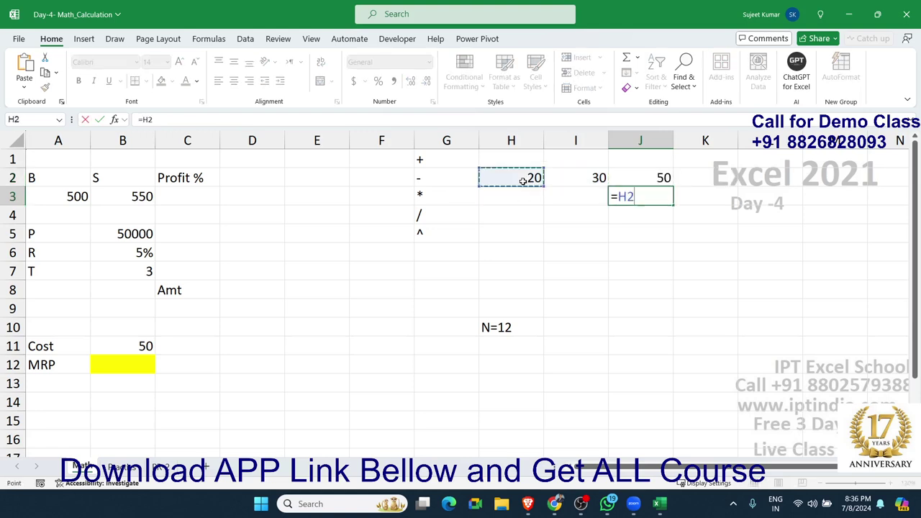
{"action": "type", "text": "+"}
{"action": "left_click", "coordinate": [560, 183]}
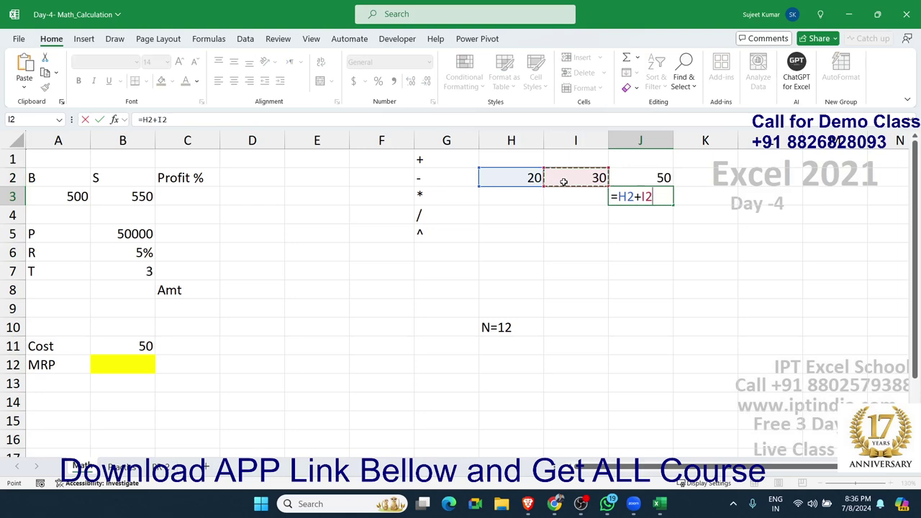
{"action": "key", "text": "Return"}
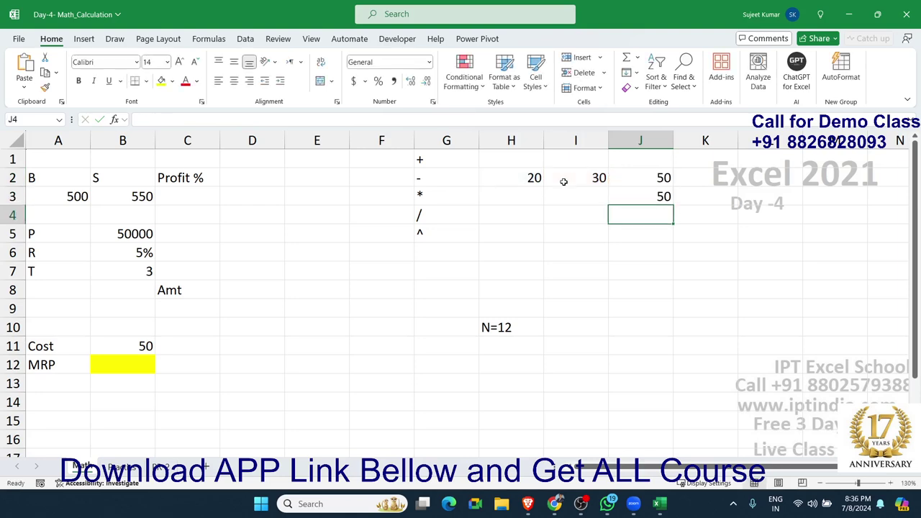
{"action": "left_click", "coordinate": [629, 162]}
{"action": "double_click", "coordinate": [634, 173]}
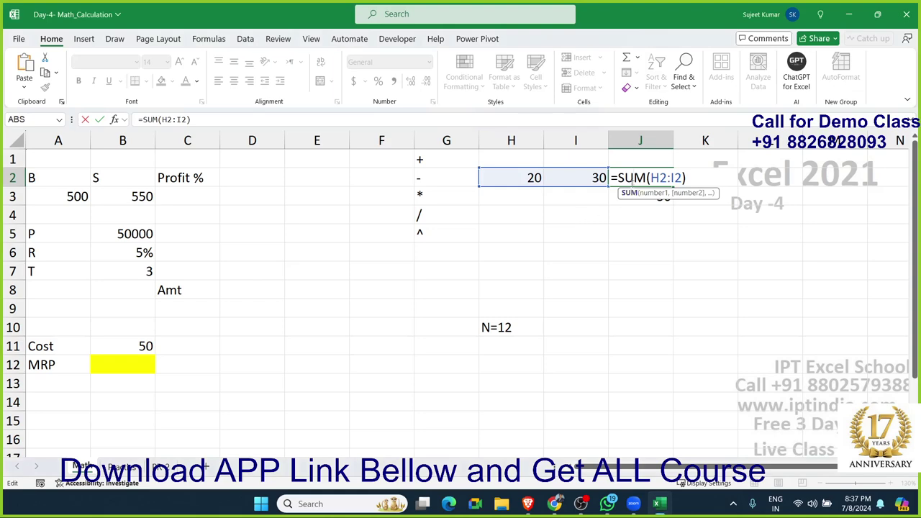
{"action": "key", "text": "Return"}
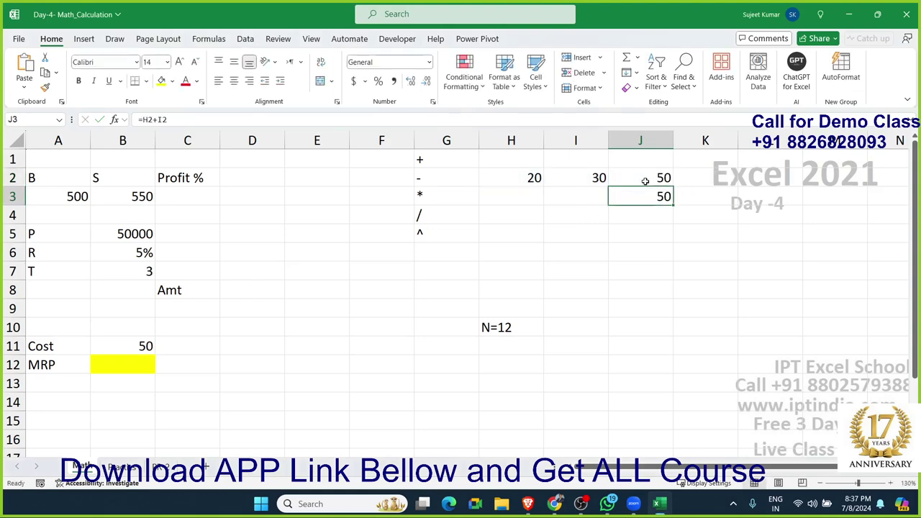
{"action": "double_click", "coordinate": [643, 193]}
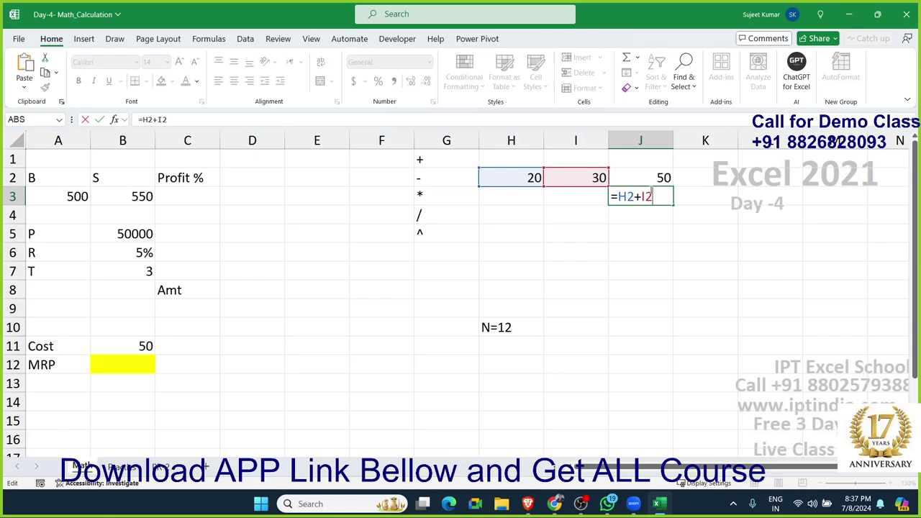
{"action": "key", "text": "Return"}
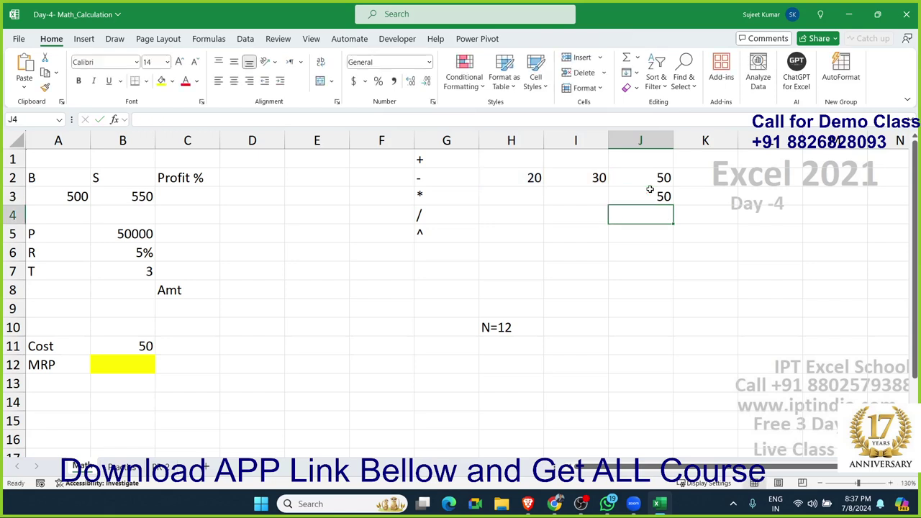
{"action": "double_click", "coordinate": [651, 178]}
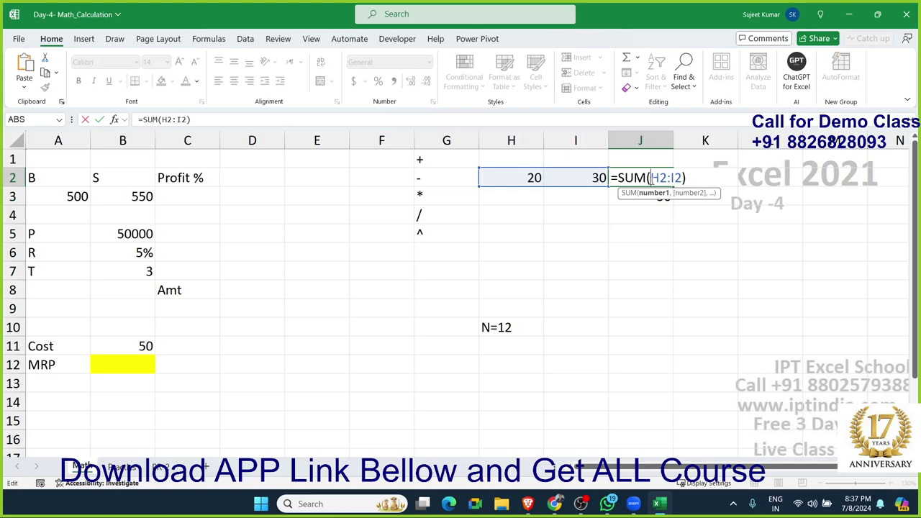
{"action": "key", "text": "Return"}
{"action": "double_click", "coordinate": [651, 194]}
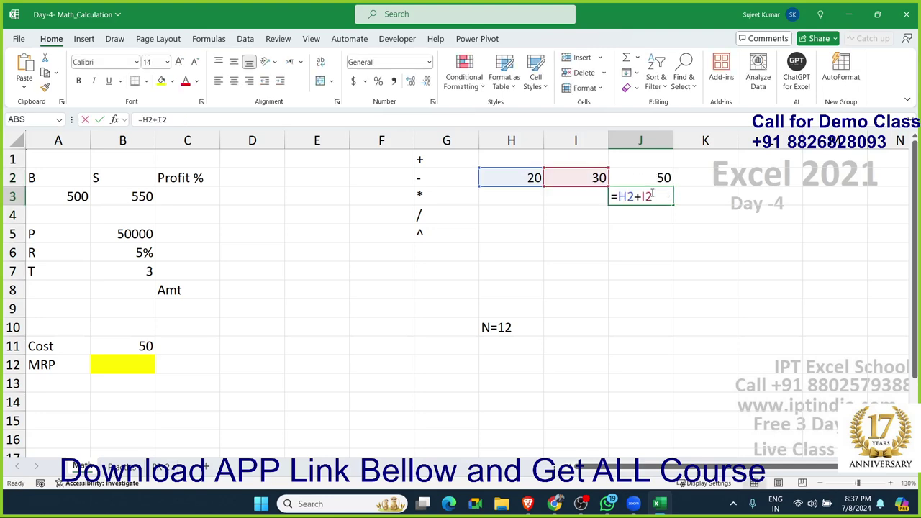
{"action": "key", "text": "Return"}
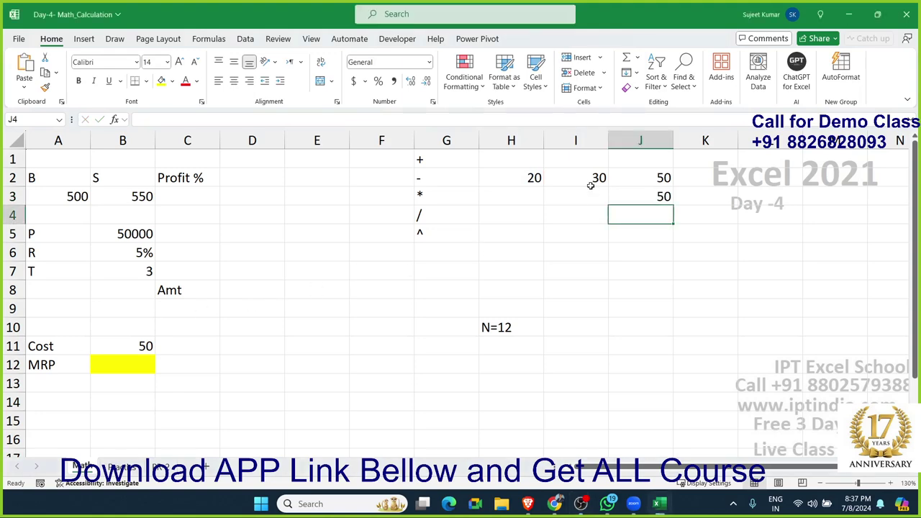
{"action": "left_click", "coordinate": [635, 171]}
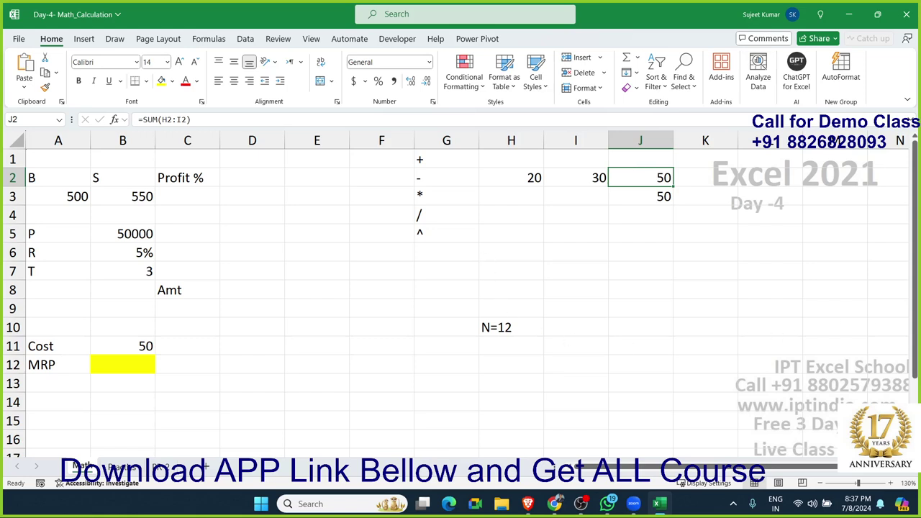
{"action": "left_click", "coordinate": [553, 503]}
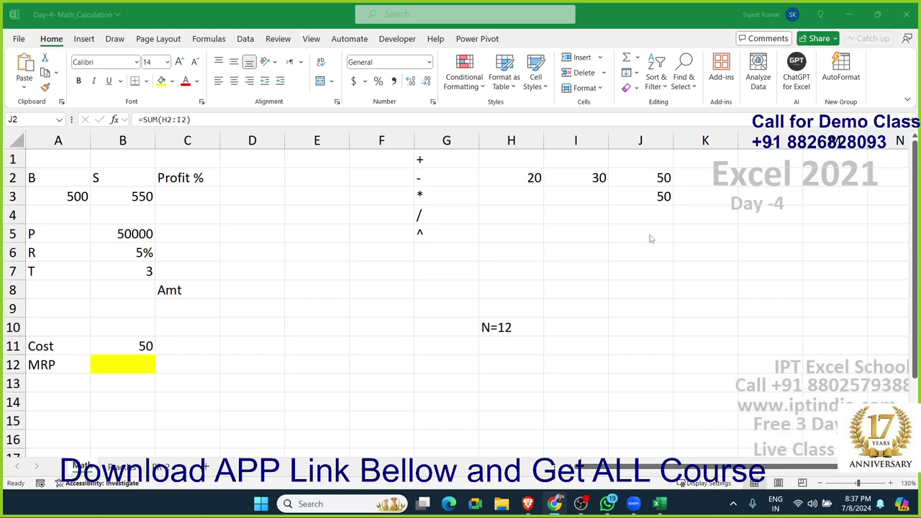
{"action": "left_click", "coordinate": [653, 198]}
{"action": "double_click", "coordinate": [654, 198]}
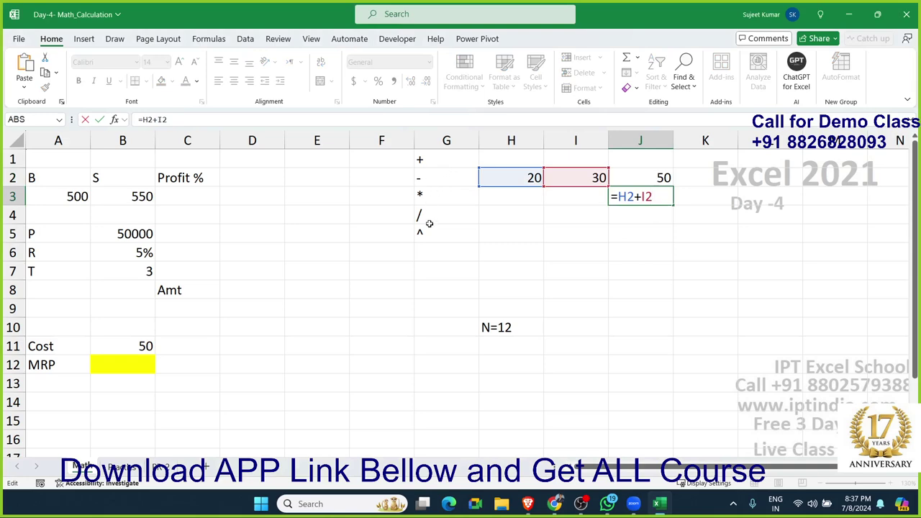
{"action": "key", "text": "ctrl+Return"}
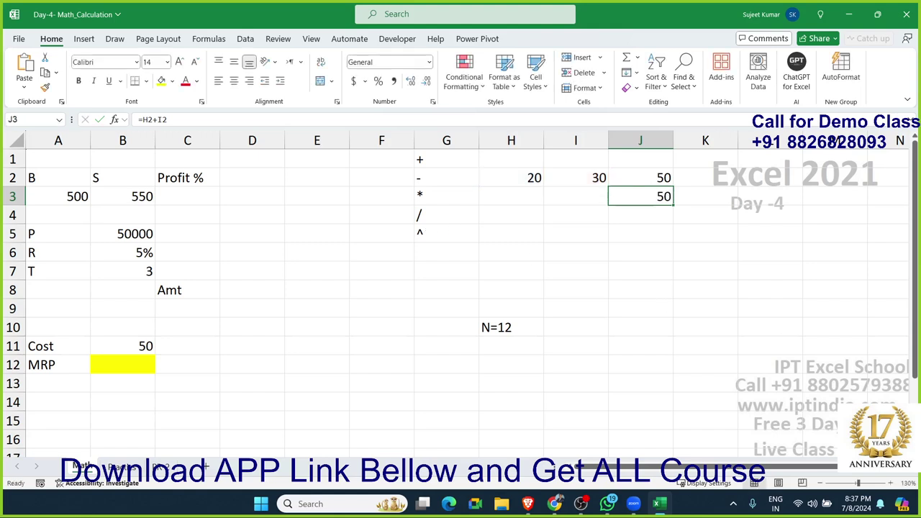
{"action": "key", "text": "alt+Tab"}
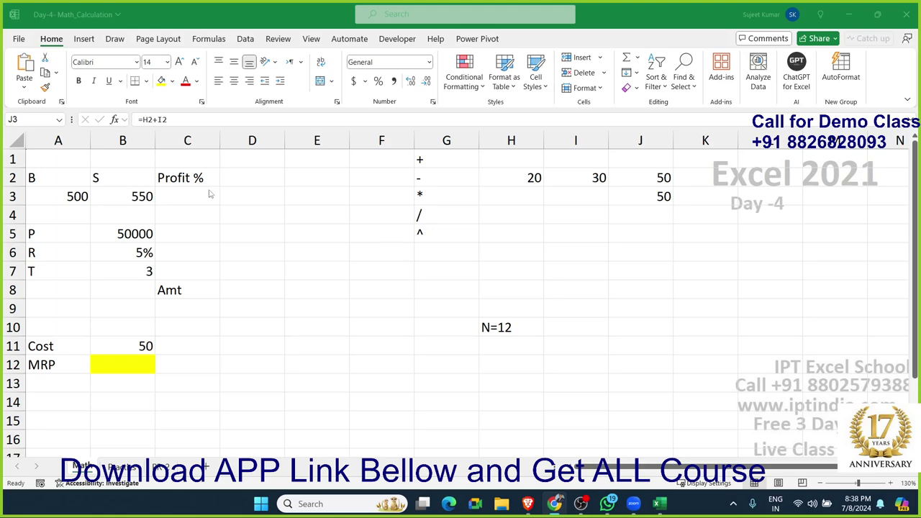
Look over the prices 500 and 550, apply percent format to C3, then show the Formulas tab
{"action": "key", "text": "Escape"}
{"action": "left_click", "coordinate": [75, 199]}
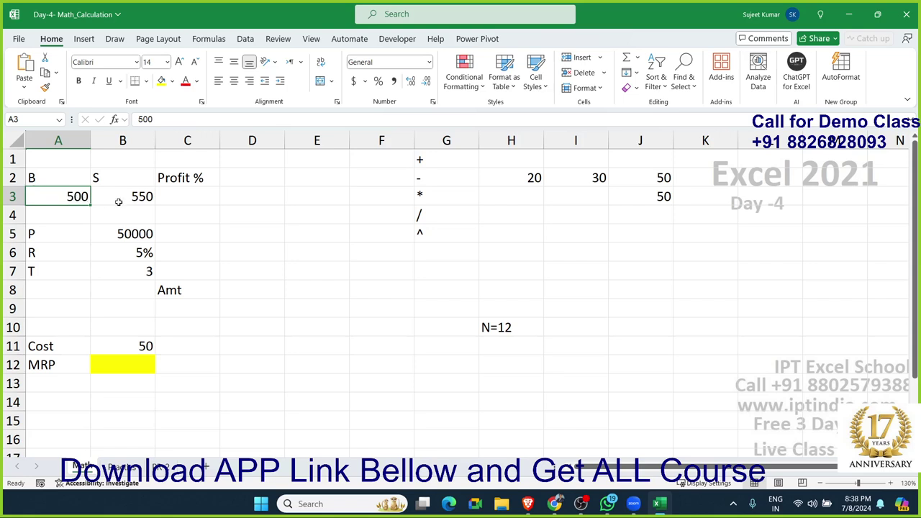
{"action": "left_click", "coordinate": [143, 196]}
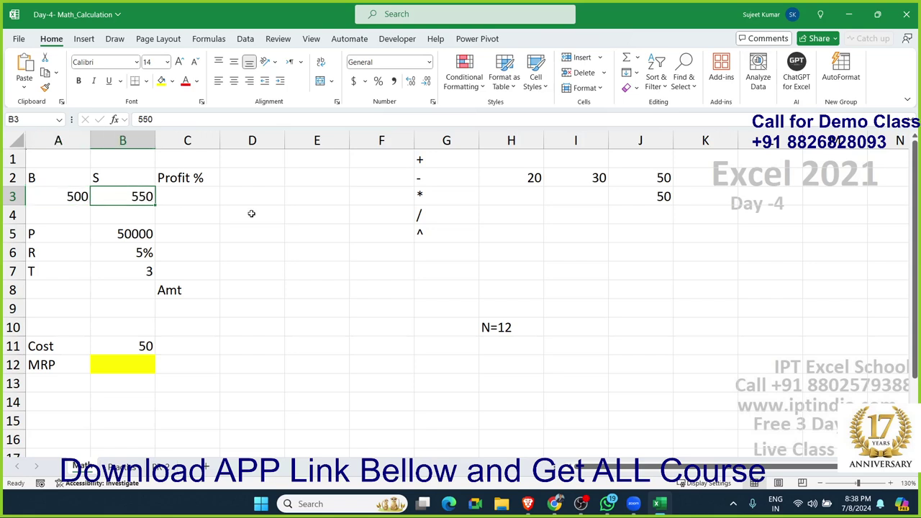
{"action": "left_click", "coordinate": [204, 198]}
{"action": "key", "text": "ctrl+shift+5"}
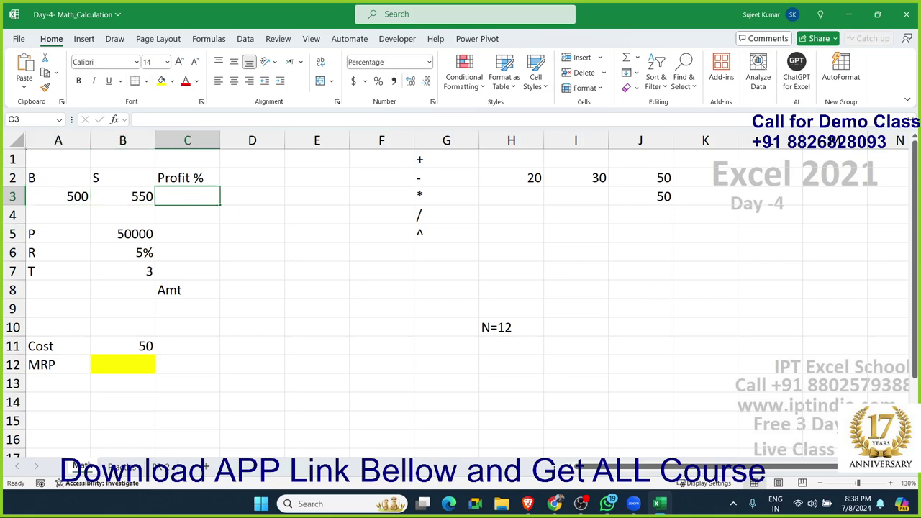
{"action": "key", "text": "alt+Tab"}
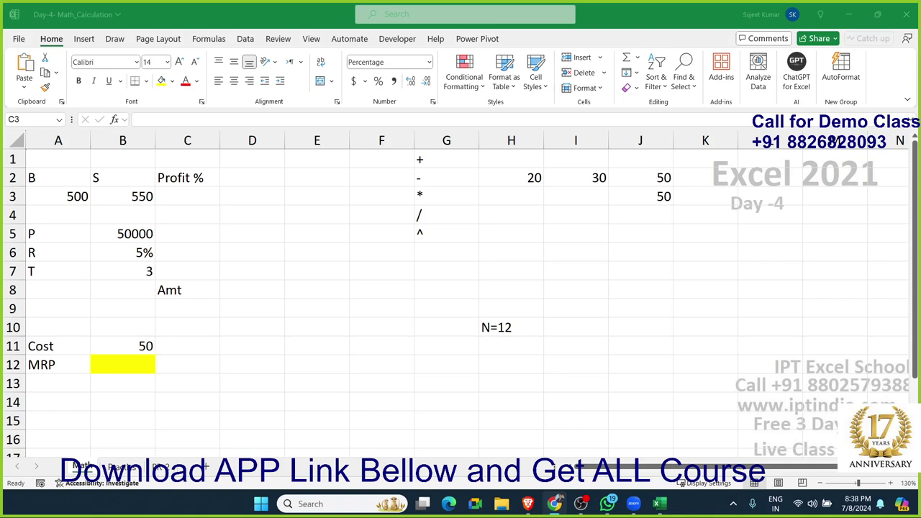
{"action": "left_click", "coordinate": [197, 39]}
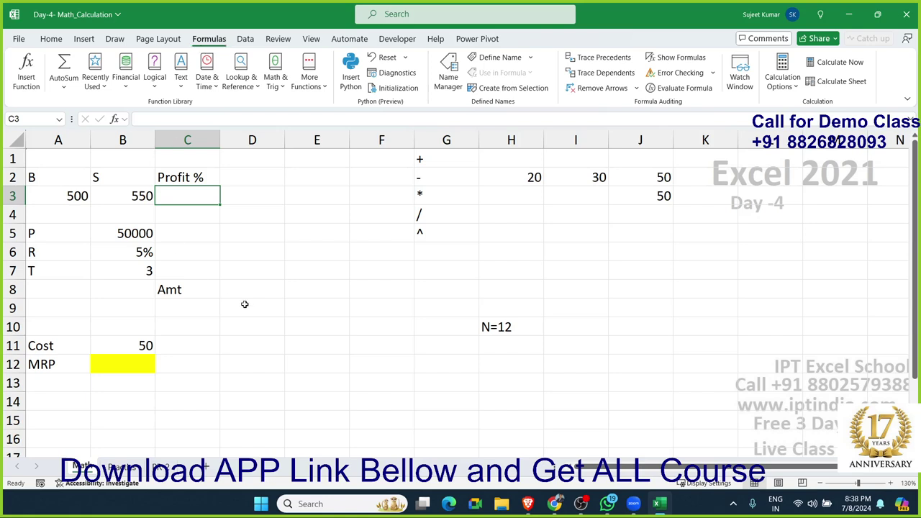
Handwrite (S−B)/B in red ink across the sheet, then return to the Select tool
{"action": "left_click", "coordinate": [115, 40]}
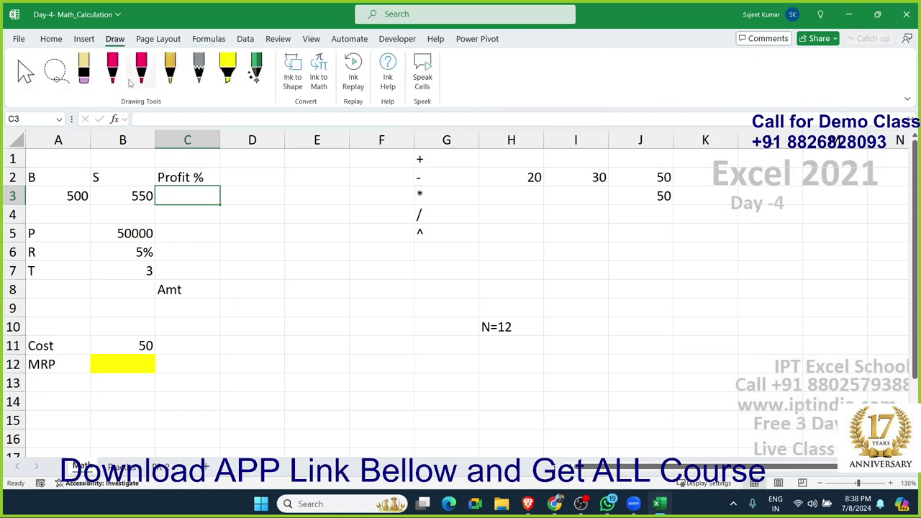
{"action": "left_click", "coordinate": [112, 69]}
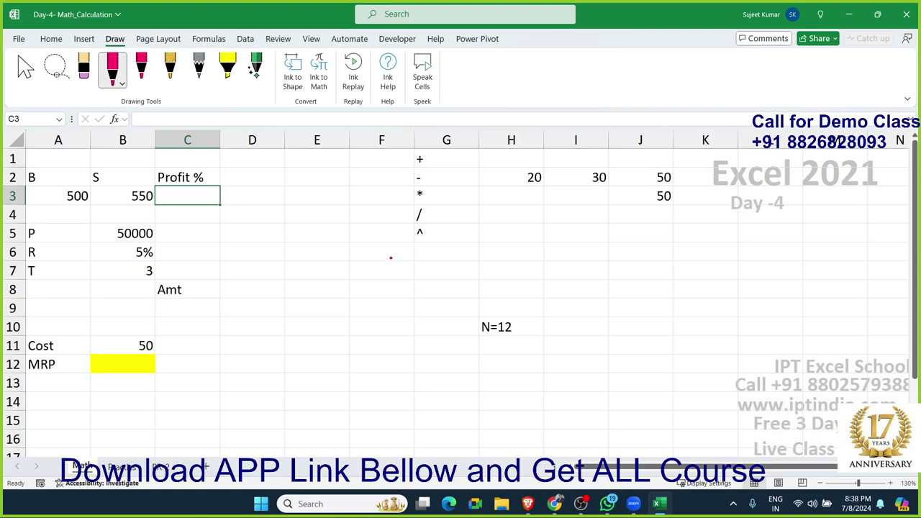
{"action": "mouse_move", "coordinate": [395, 246]}
{"action": "left_mouse_down"}
{"action": "mouse_move", "coordinate": [386, 287]}
{"action": "mouse_move", "coordinate": [441, 262]}
{"action": "mouse_move", "coordinate": [470, 272]}
{"action": "left_mouse_up"}
{"action": "left_click_drag", "start_coordinate": [468, 235], "coordinate": [497, 260]}
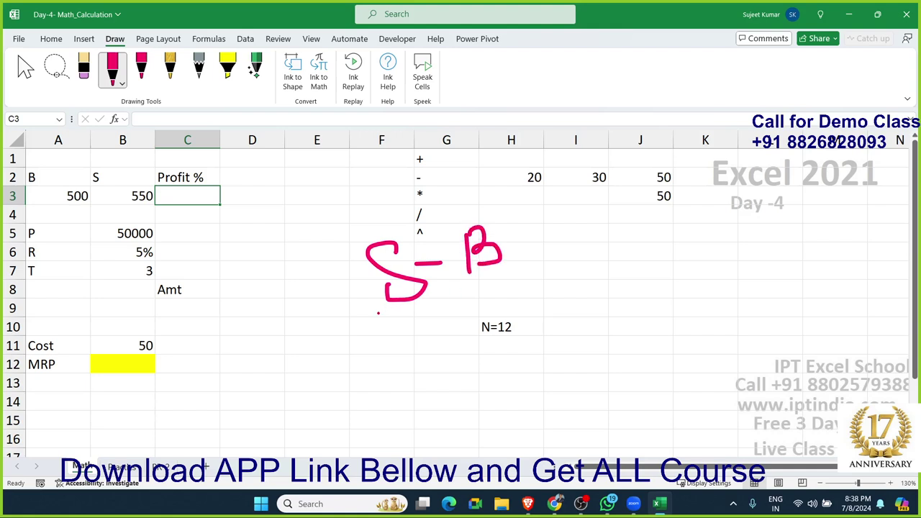
{"action": "left_click_drag", "start_coordinate": [378, 313], "coordinate": [554, 269]}
{"action": "left_click_drag", "start_coordinate": [469, 292], "coordinate": [469, 338]}
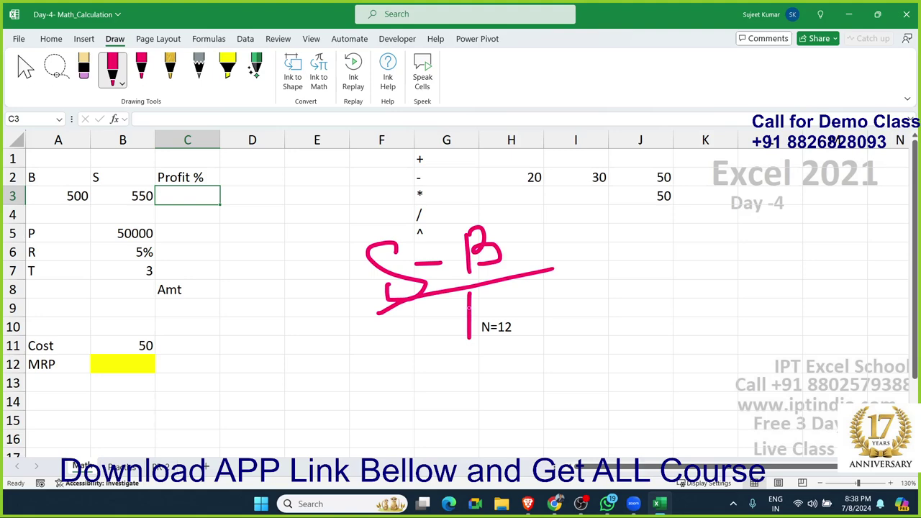
{"action": "left_click_drag", "start_coordinate": [469, 291], "coordinate": [467, 336]}
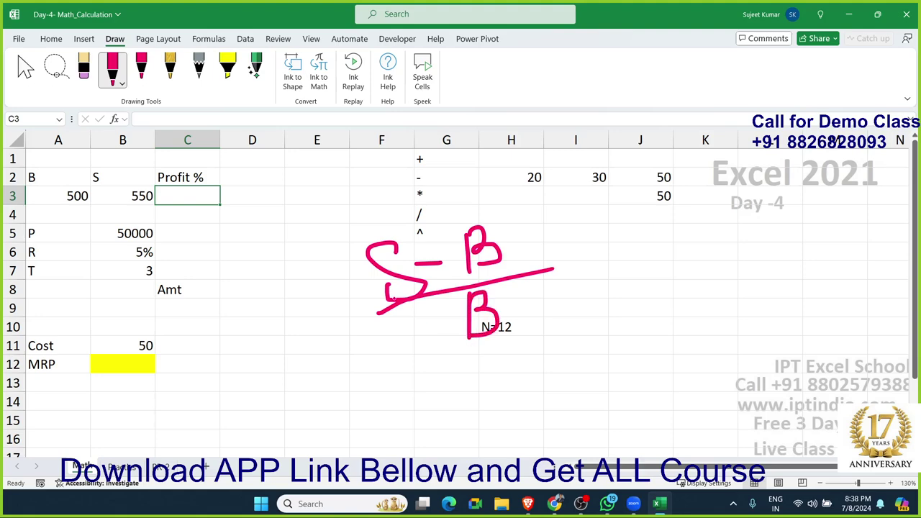
{"action": "left_click", "coordinate": [25, 68]}
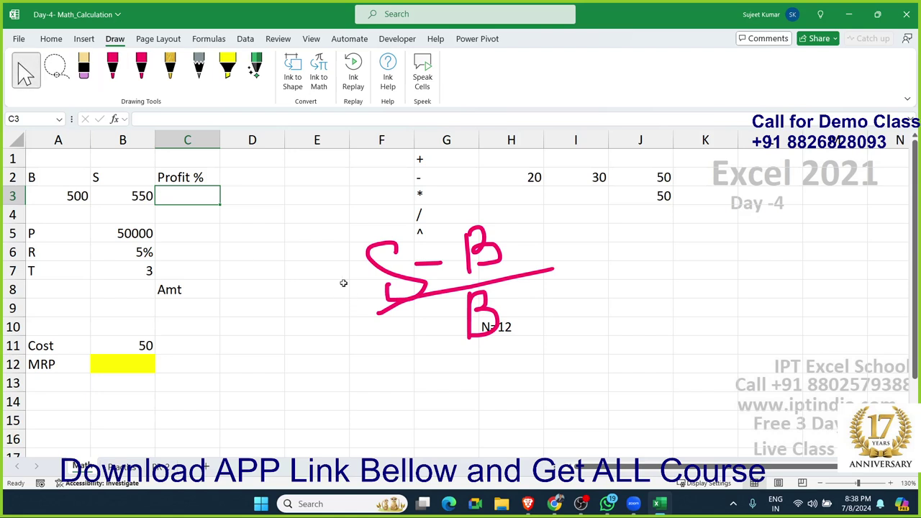
Enter the difference =(B3-A3) in C3, accepting Excel's suggested formula correction
{"action": "type", "text": "="}
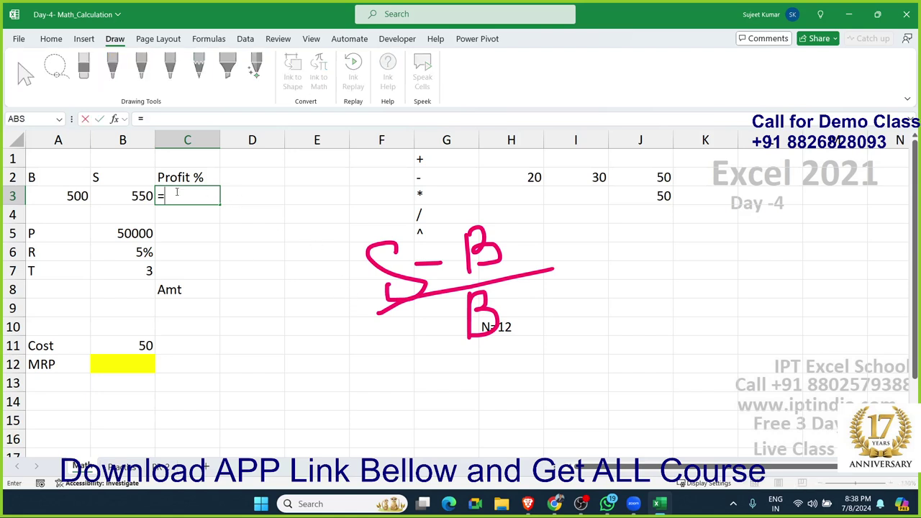
{"action": "key", "text": "Left"}
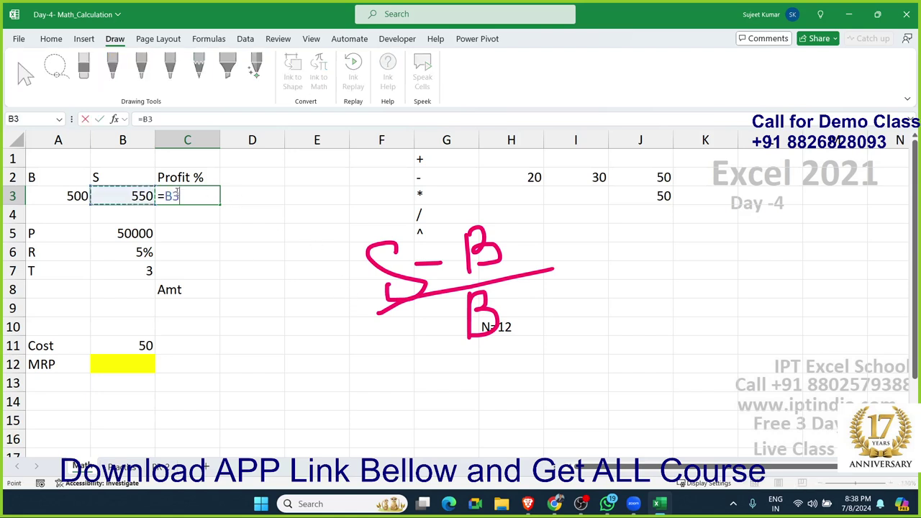
{"action": "key", "text": "BackSpace"}
{"action": "key", "text": "BackSpace"}
{"action": "key", "text": "BackSpace"}
{"action": "type", "text": "="}
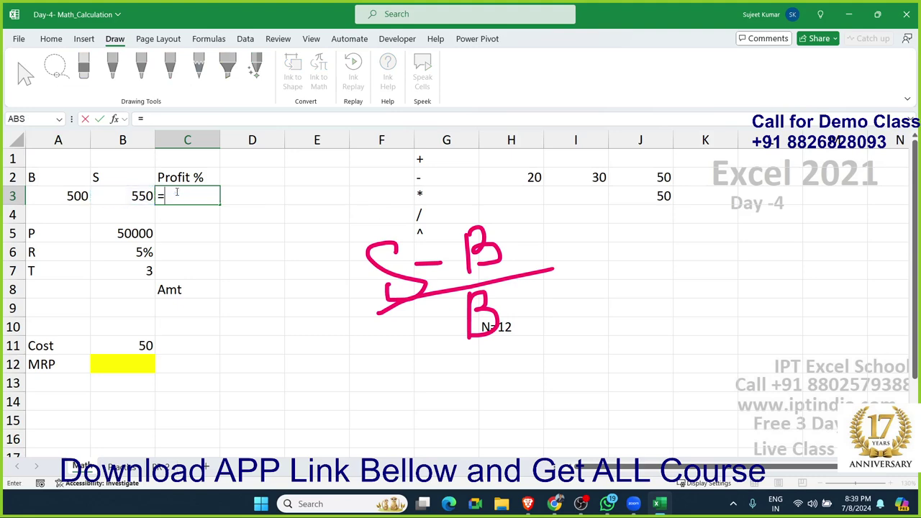
{"action": "type", "text": "("}
{"action": "key", "text": "Left"}
{"action": "type", "text": "-"}
{"action": "key", "text": "Left"}
{"action": "key", "text": "Left"}
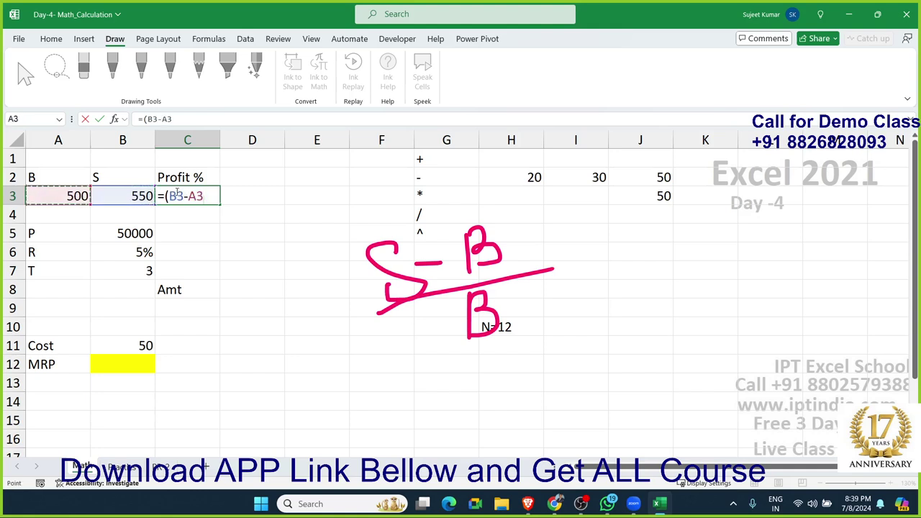
{"action": "type", "text": ")"}
{"action": "key", "text": "Left"}
{"action": "key", "text": "Left"}
{"action": "key", "text": "Right"}
{"action": "left_click", "coordinate": [175, 193]}
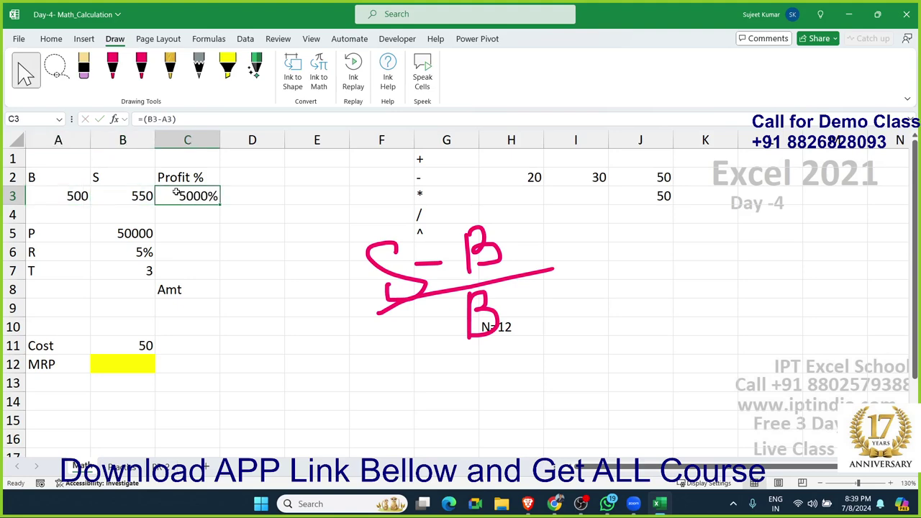
{"action": "left_click", "coordinate": [223, 120]}
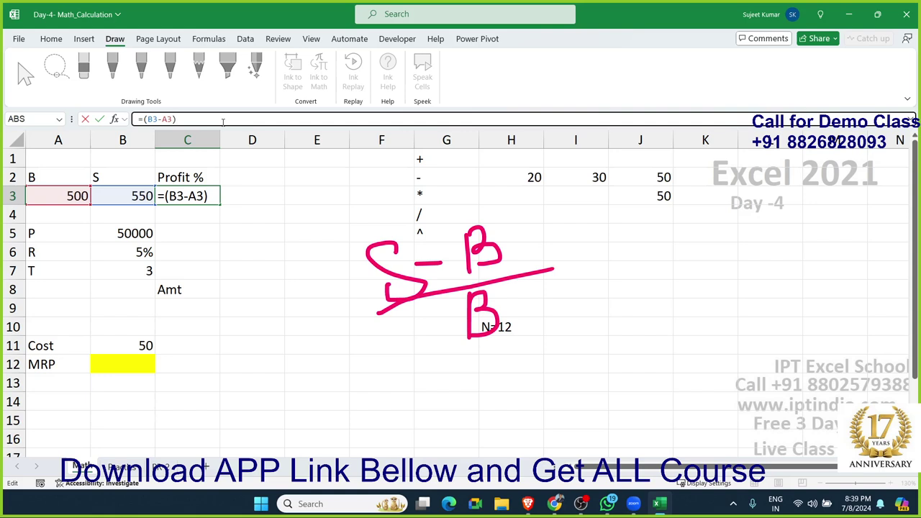
{"action": "type", "text": "\\"}
{"action": "key", "text": "Return"}
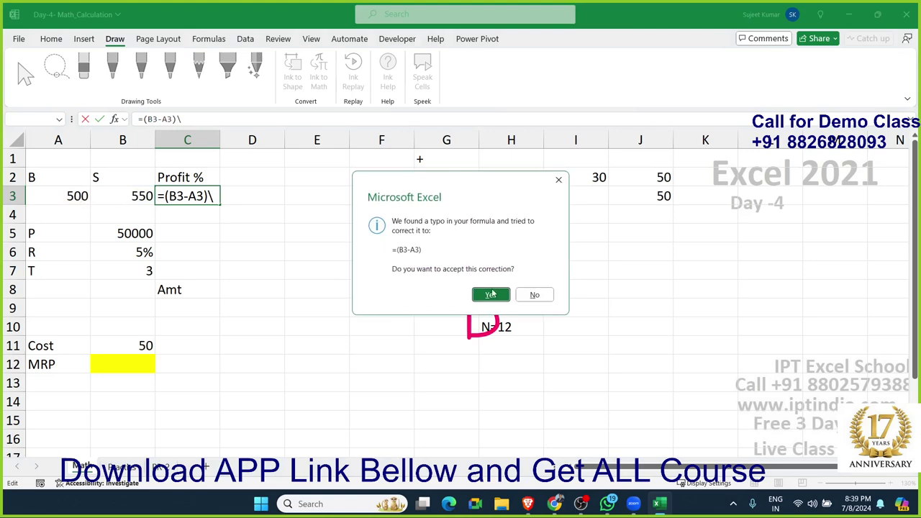
{"action": "left_click", "coordinate": [491, 295]}
Extend the C3 formula to divide by A3, making it =(B3-A3)/A3
{"action": "left_click", "coordinate": [208, 196]}
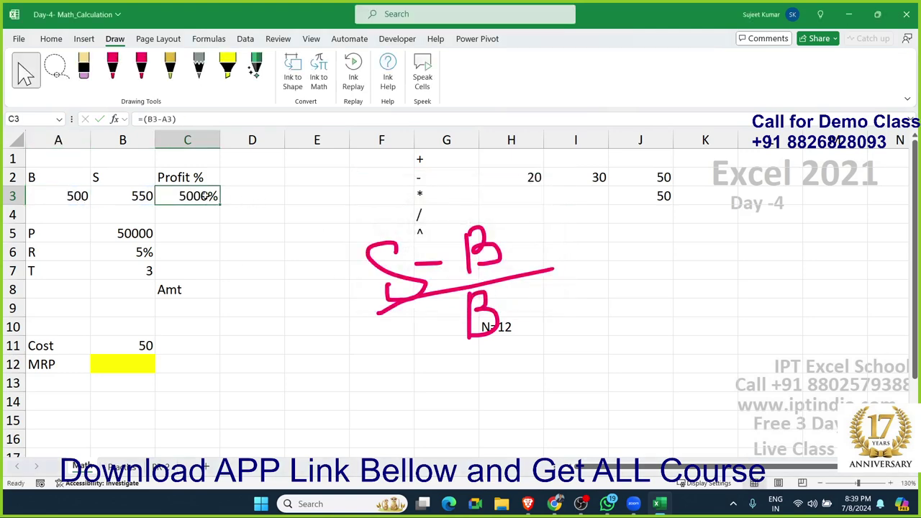
{"action": "left_click", "coordinate": [234, 124]}
{"action": "type", "text": "/"}
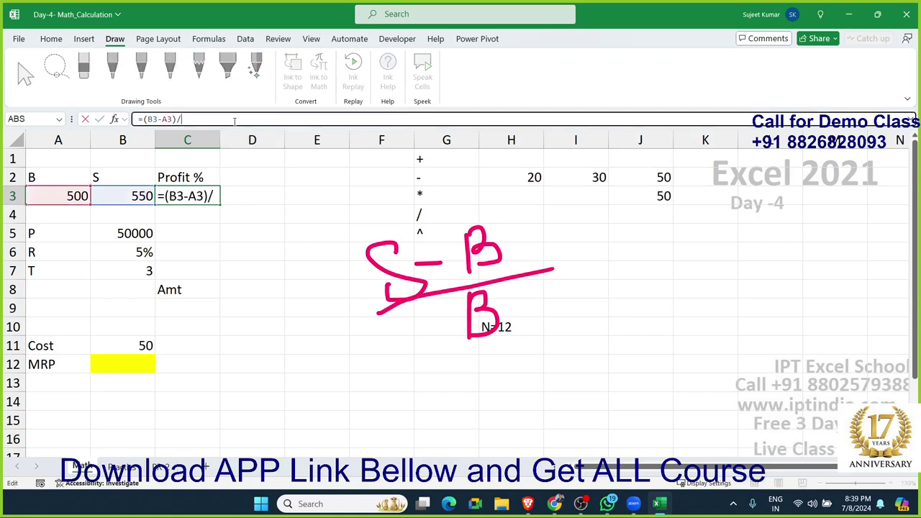
{"action": "left_click", "coordinate": [67, 195]}
{"action": "key", "text": "Return"}
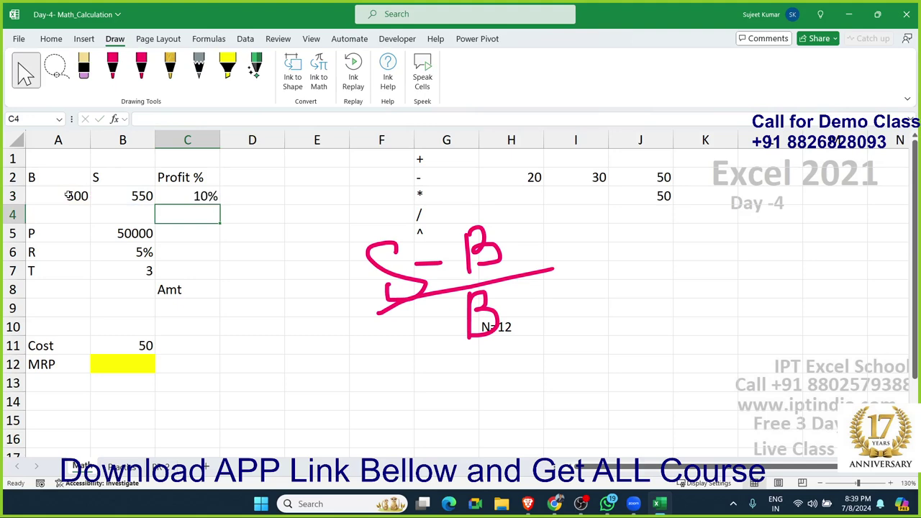
Apply Percent Style to C3 so it shows 10%
{"action": "key", "text": "Up"}
{"action": "key", "text": "ctrl+shift+asciitilde"}
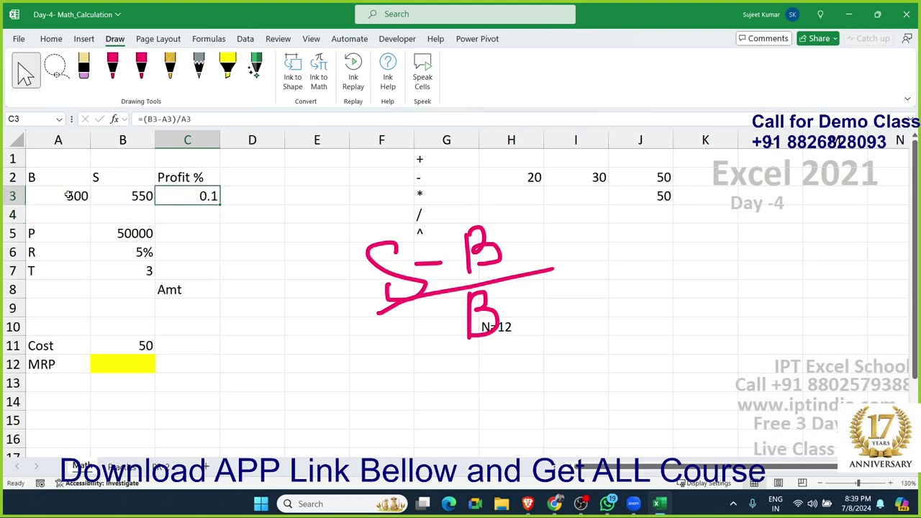
{"action": "left_click", "coordinate": [51, 38]}
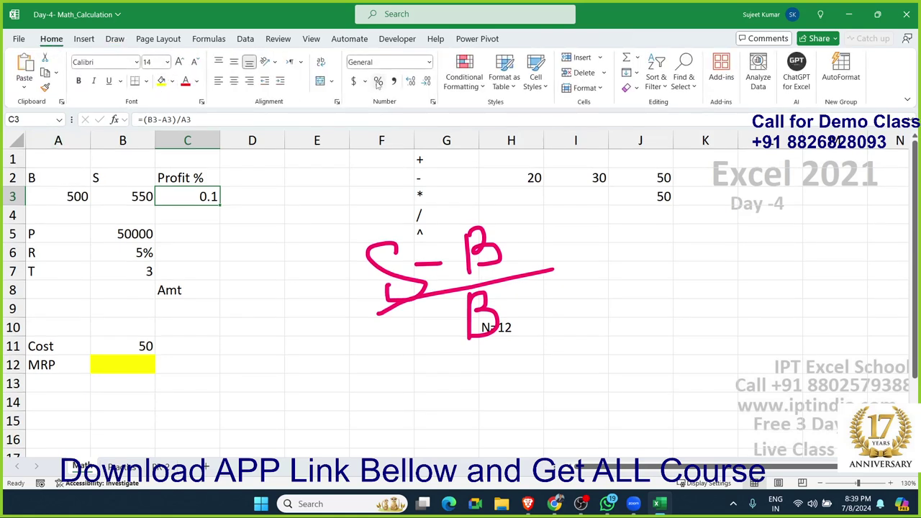
{"action": "left_click", "coordinate": [378, 81]}
{"action": "left_click", "coordinate": [554, 504]}
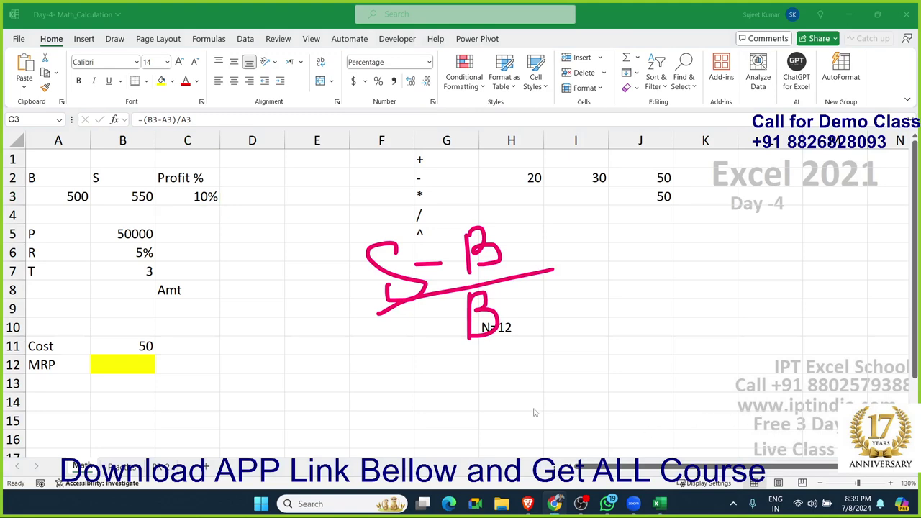
{"action": "left_click", "coordinate": [300, 347]}
Enter the plain text 2+2/2 in D4
{"action": "left_click", "coordinate": [259, 215]}
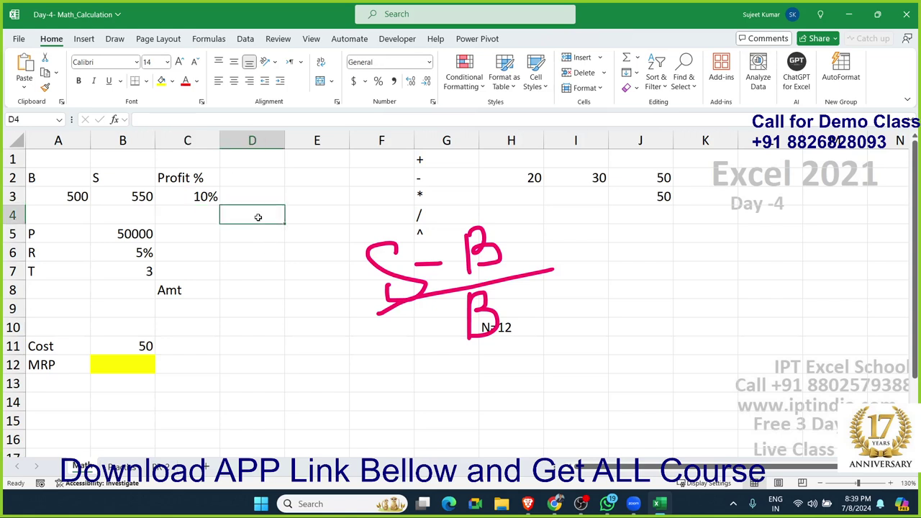
{"action": "type", "text": "2+2"}
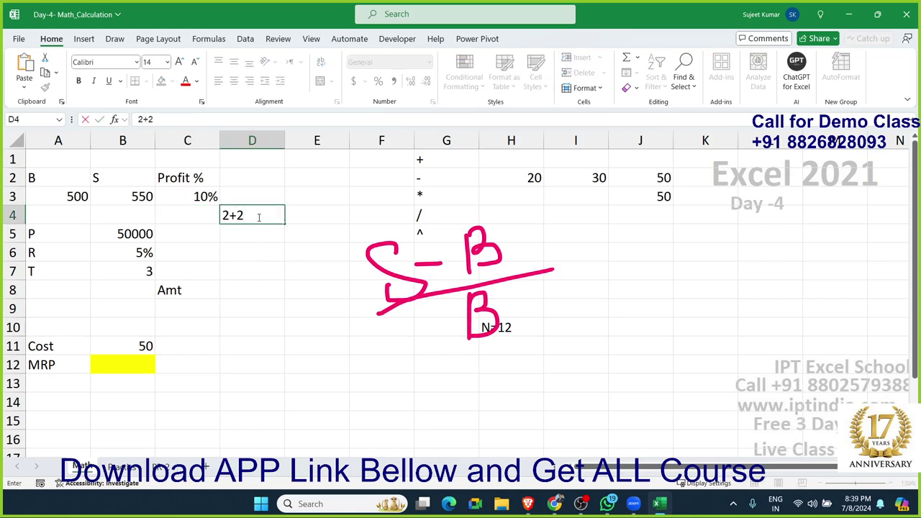
{"action": "type", "text": "/2"}
{"action": "left_click", "coordinate": [243, 279]}
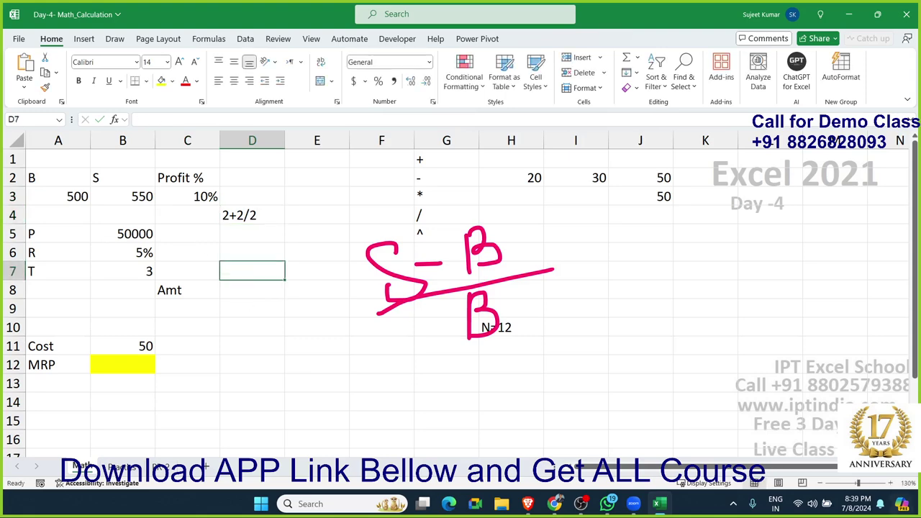
{"action": "left_click", "coordinate": [554, 503]}
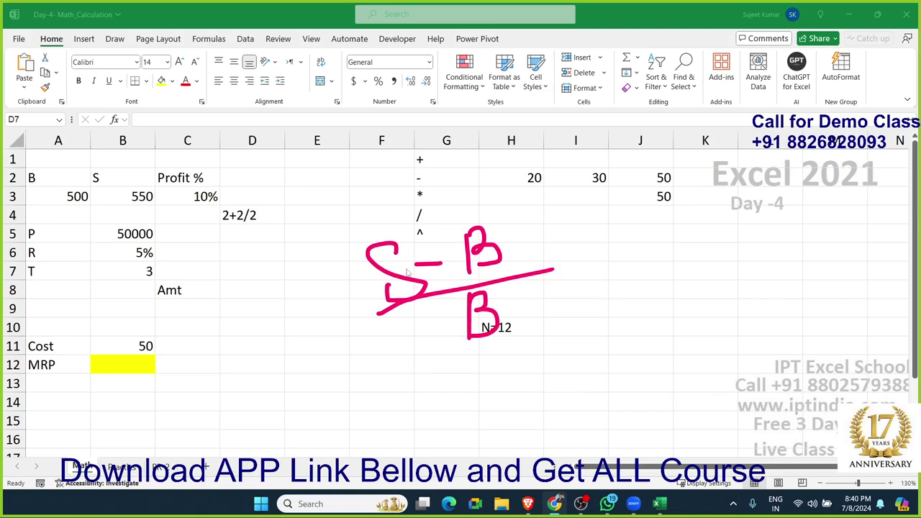
{"action": "key", "text": "Escape"}
Confirm the C3 profit formula unchanged at 10%, then select the handwritten ink formula
{"action": "left_click", "coordinate": [176, 195]}
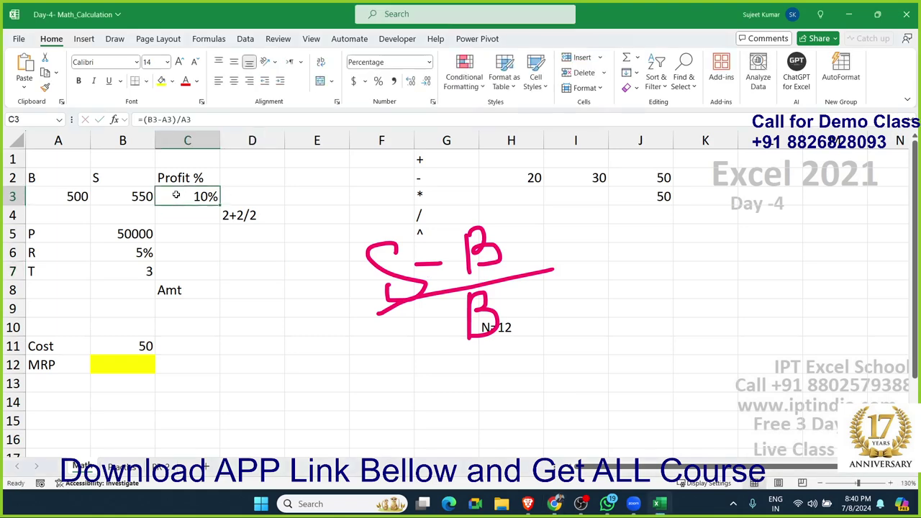
{"action": "double_click", "coordinate": [175, 195]}
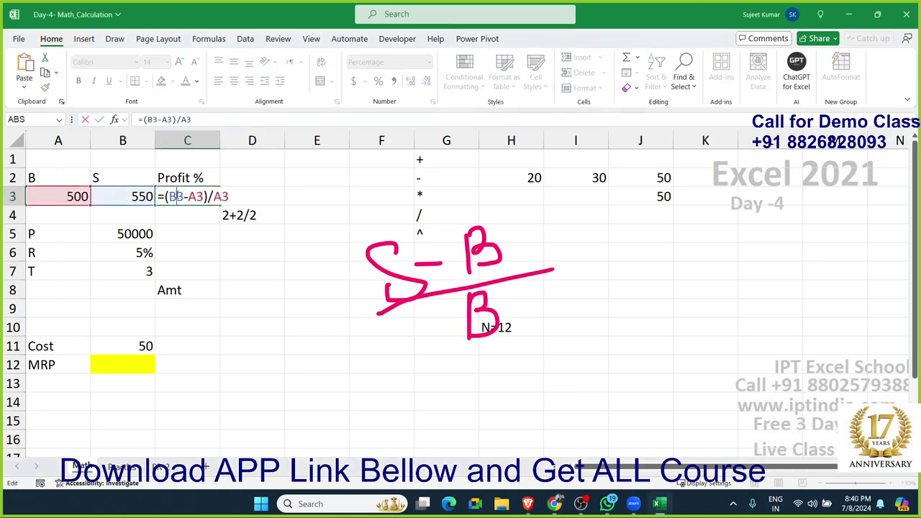
{"action": "key", "text": "Return"}
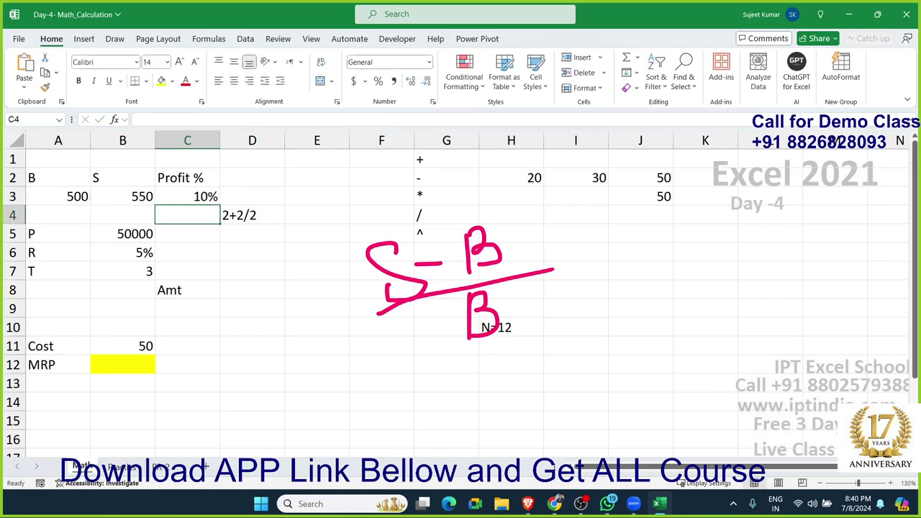
{"action": "key", "text": "alt+Tab"}
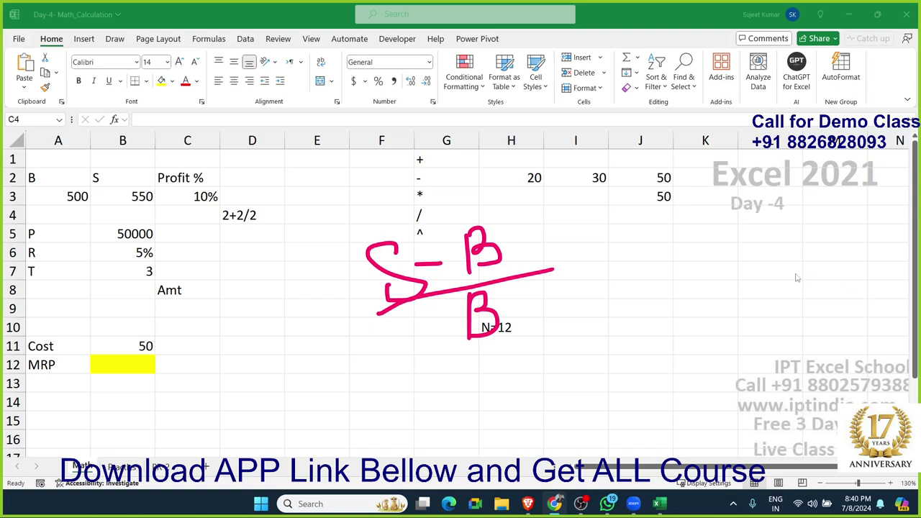
{"action": "left_click", "coordinate": [196, 209]}
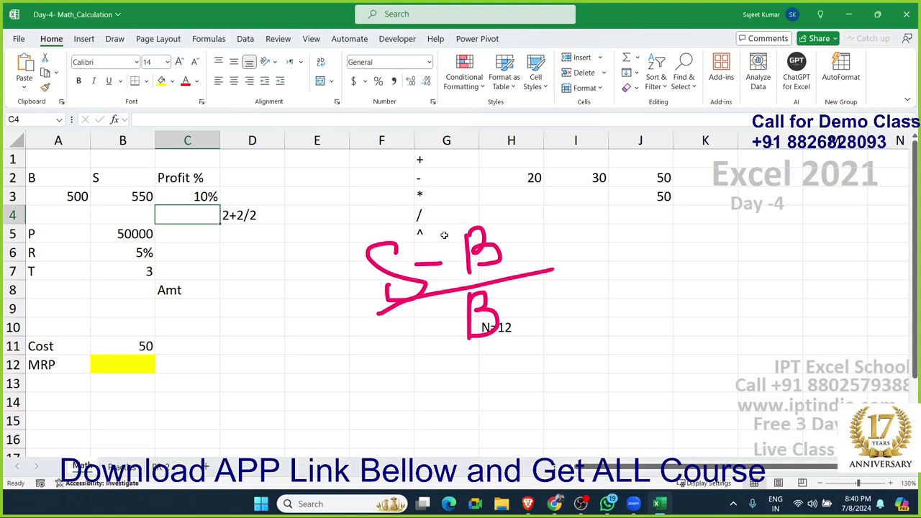
{"action": "left_click", "coordinate": [470, 284]}
Delete the ink drawing and enter =10^3 in H5, showing 1000
{"action": "key", "text": "Delete"}
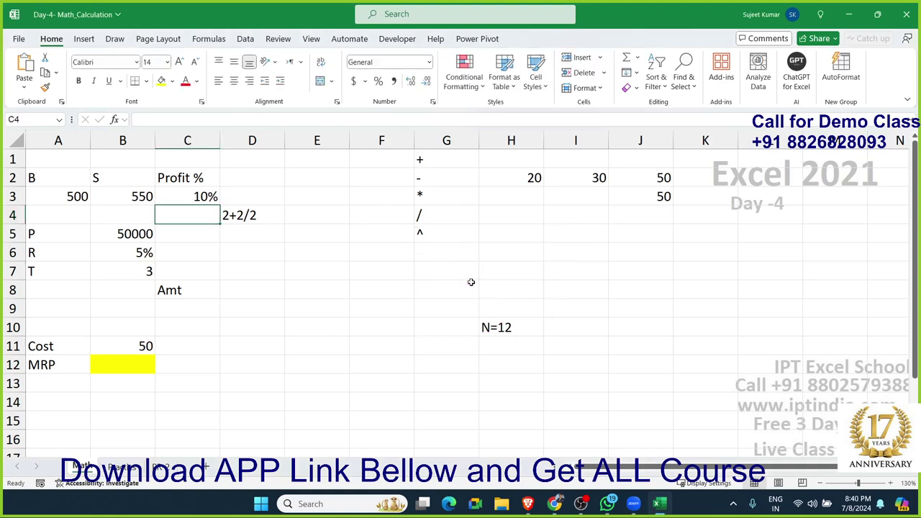
{"action": "left_click", "coordinate": [444, 159]}
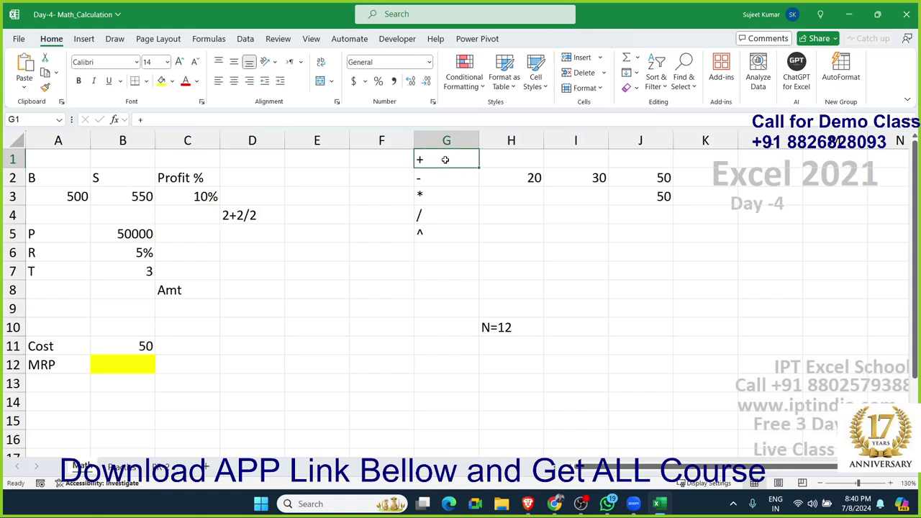
{"action": "key", "text": "Down"}
{"action": "key", "text": "Down"}
{"action": "key", "text": "Down"}
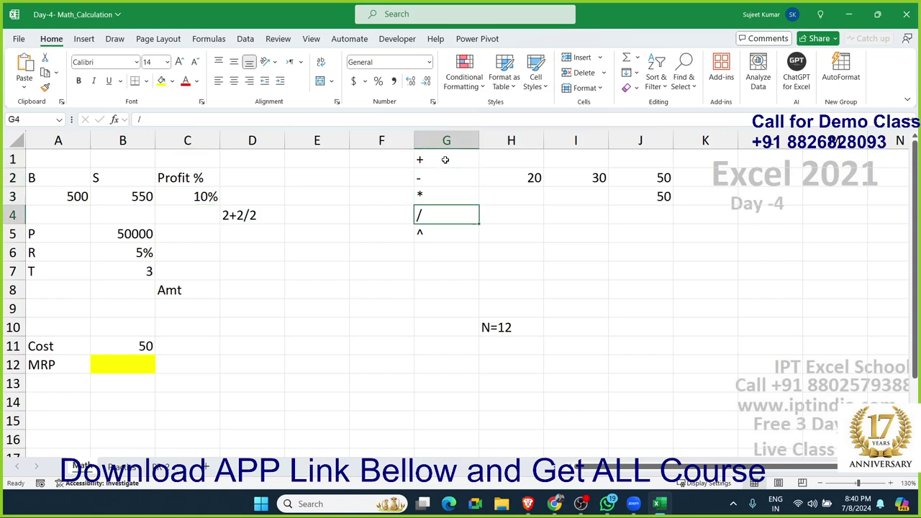
{"action": "key", "text": "Down"}
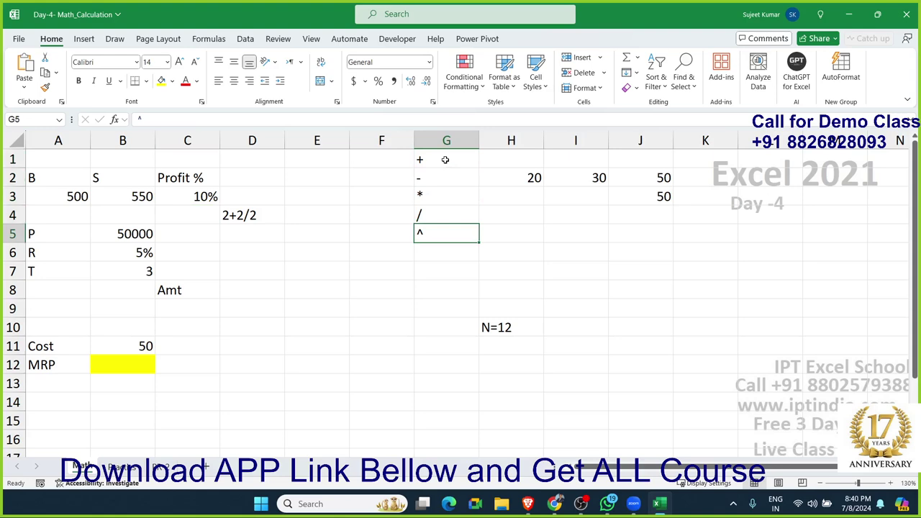
{"action": "key", "text": "Right"}
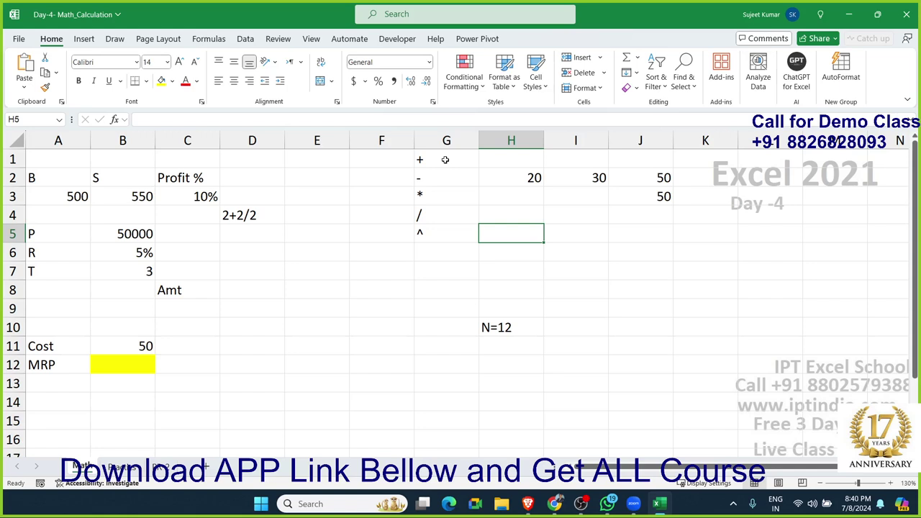
{"action": "type", "text": "=10"}
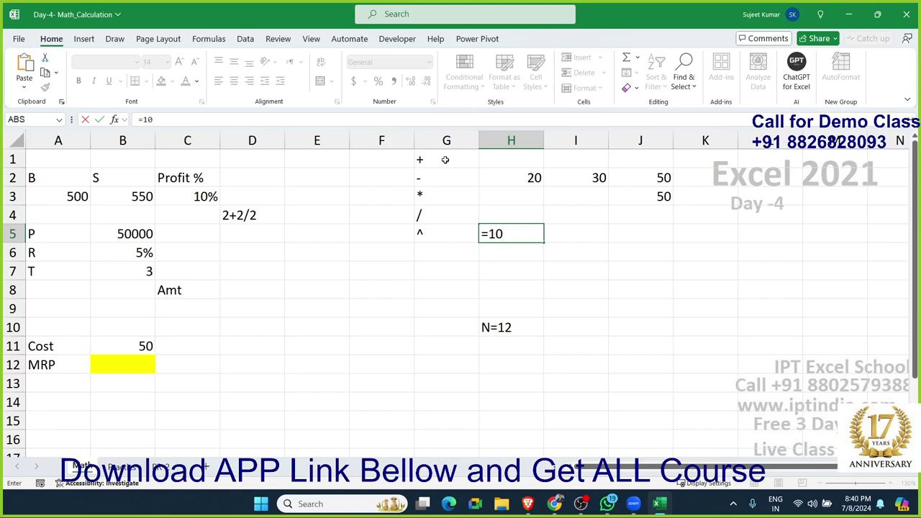
{"action": "type", "text": "^"}
{"action": "type", "text": "3"}
{"action": "key", "text": "Return"}
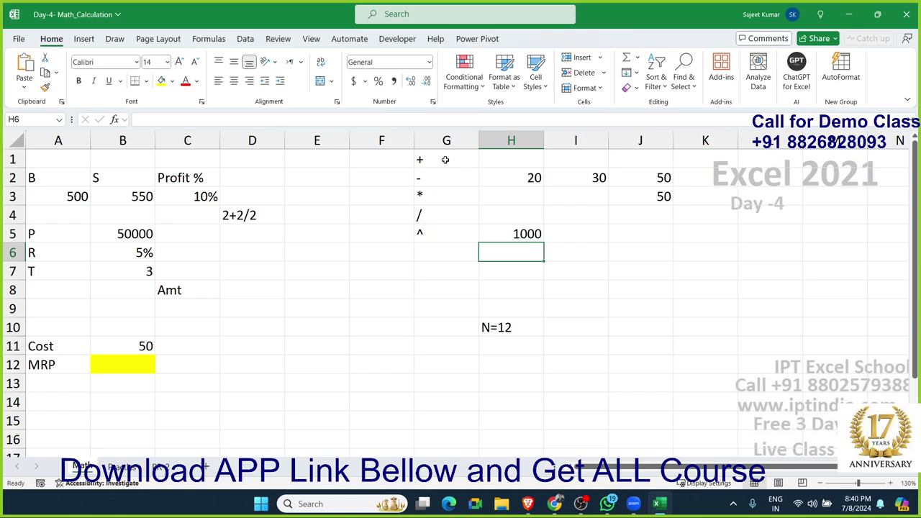
Point out principal 50000, rate 5% and time 3, then cancel the =fv entry in D9
{"action": "left_click", "coordinate": [150, 229]}
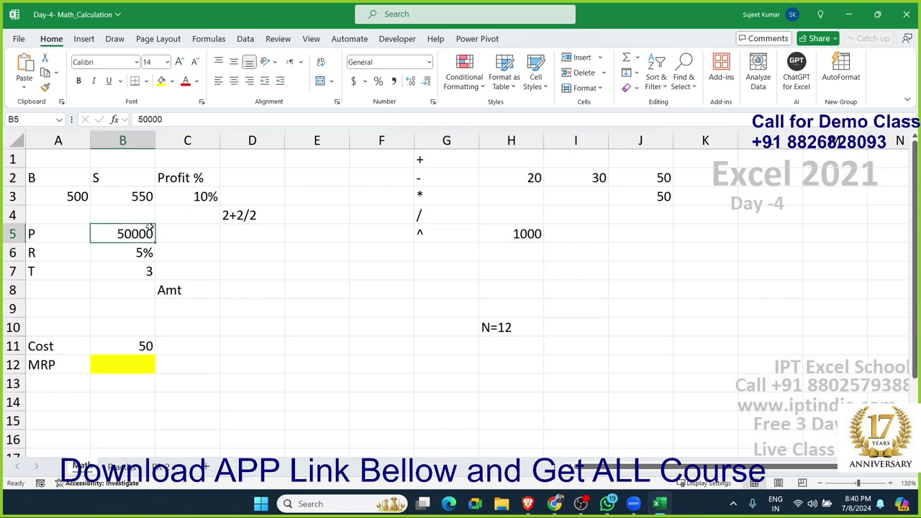
{"action": "left_click", "coordinate": [143, 256]}
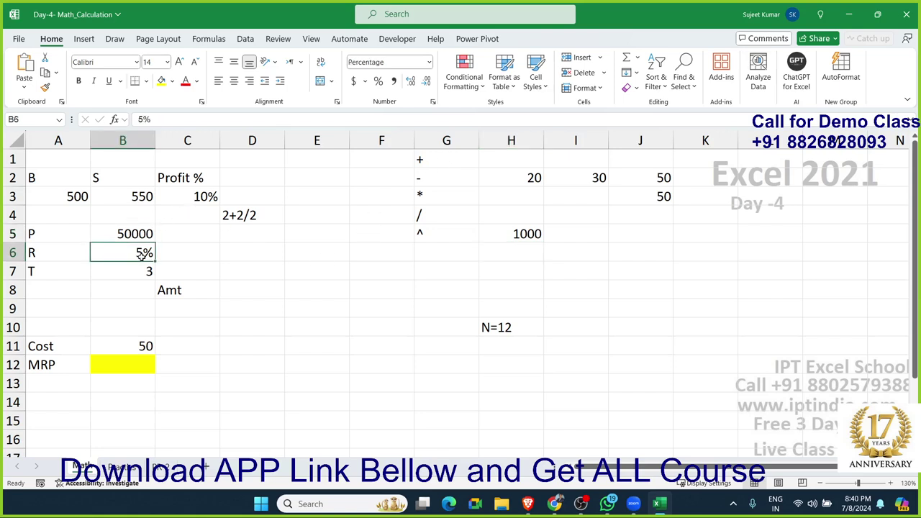
{"action": "left_click", "coordinate": [137, 272]}
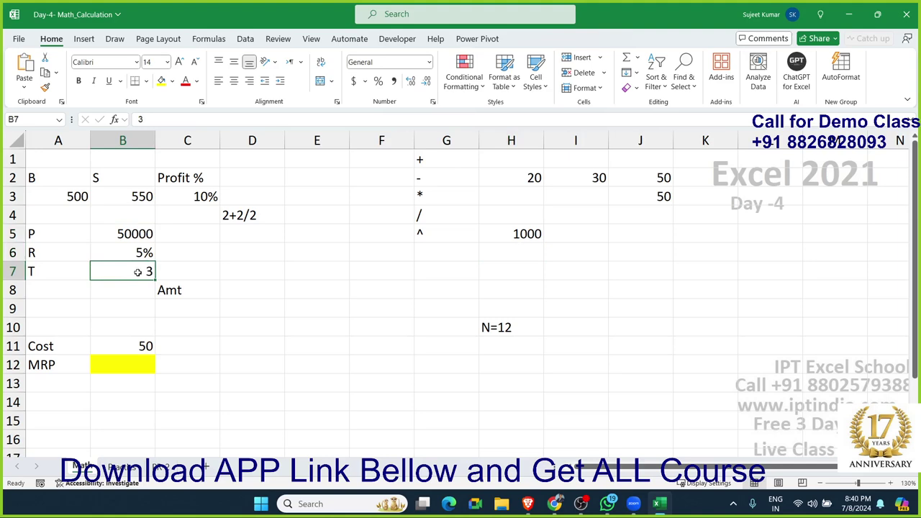
{"action": "left_click", "coordinate": [227, 303]}
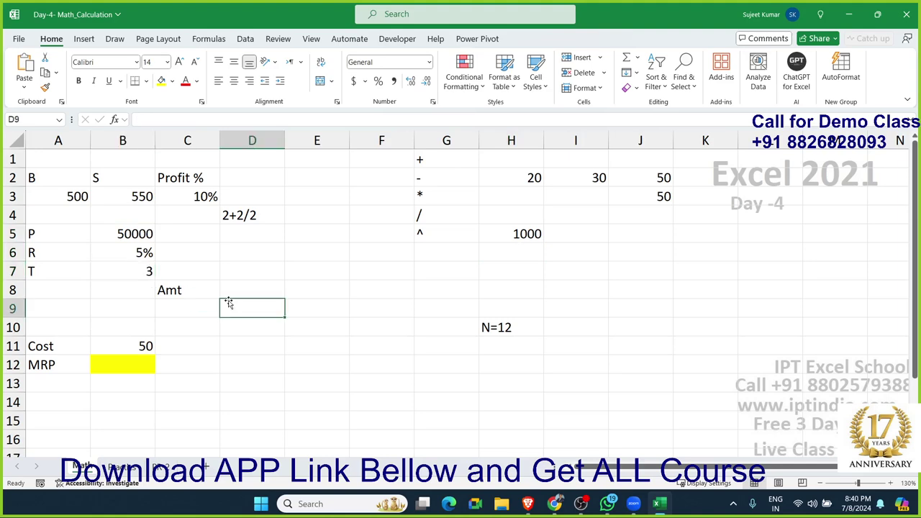
{"action": "type", "text": "=f"}
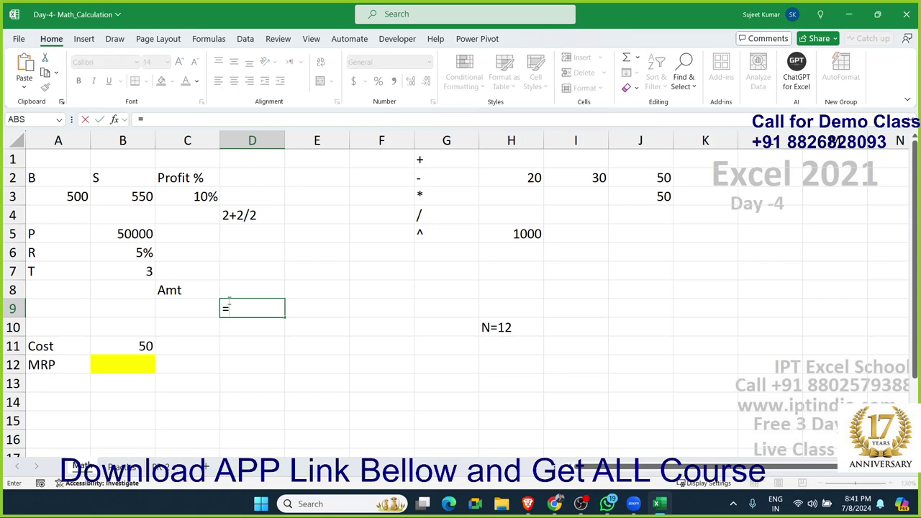
{"action": "type", "text": "v"}
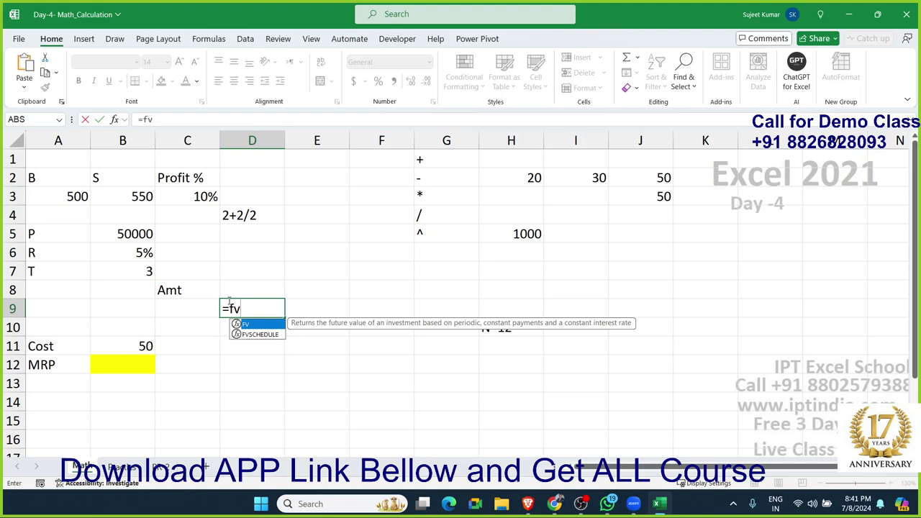
{"action": "key", "text": "Escape"}
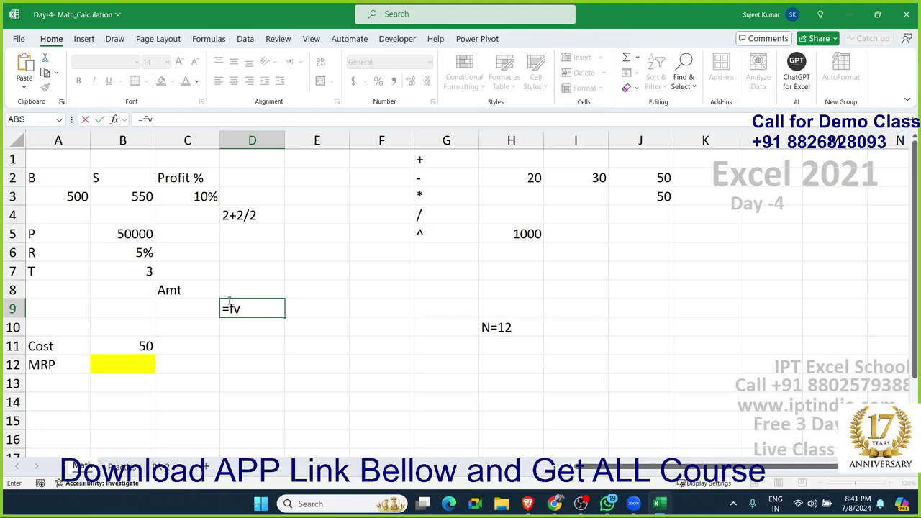
{"action": "key", "text": "Escape"}
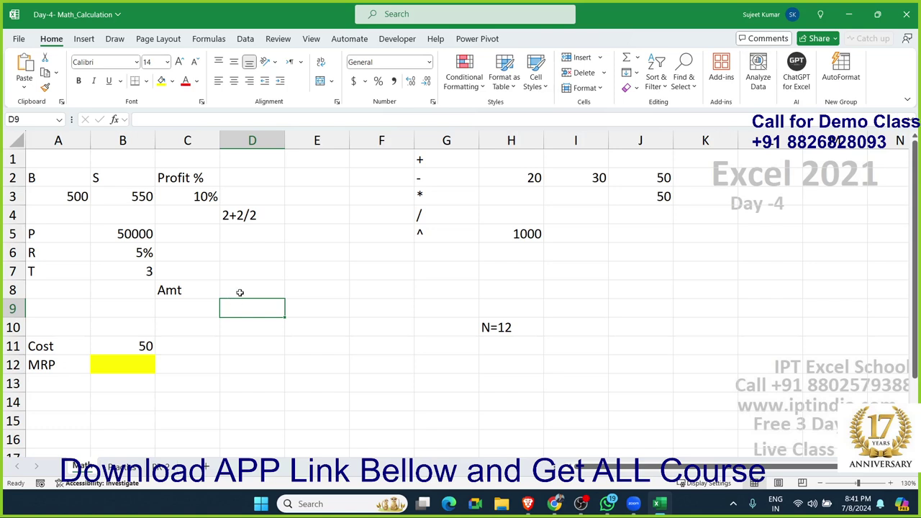
{"action": "left_click", "coordinate": [240, 290]}
{"action": "left_click", "coordinate": [117, 41]}
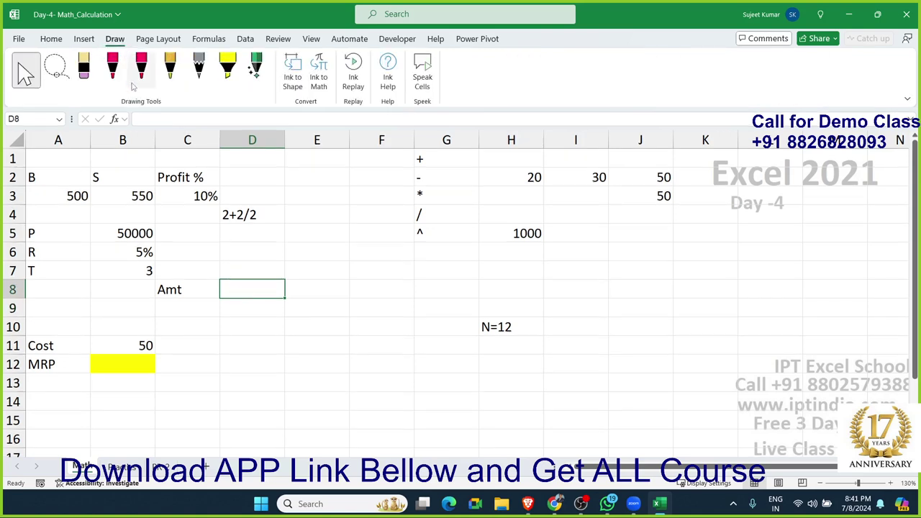
Write A = P×(1+r/N)^(T×N) in pink ink beside the data, then select the drawing
{"action": "left_click", "coordinate": [139, 66]}
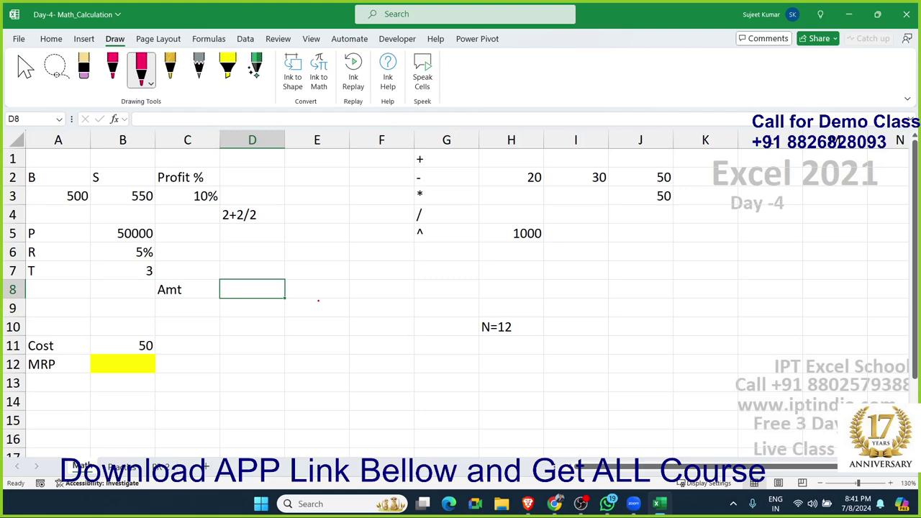
{"action": "mouse_move", "coordinate": [321, 306]}
{"action": "left_mouse_down"}
{"action": "mouse_move", "coordinate": [347, 305]}
{"action": "mouse_move", "coordinate": [348, 288]}
{"action": "mouse_move", "coordinate": [382, 294]}
{"action": "left_mouse_up"}
{"action": "left_click_drag", "start_coordinate": [402, 256], "coordinate": [400, 304]}
{"action": "mouse_move", "coordinate": [402, 258]}
{"action": "left_mouse_down"}
{"action": "mouse_move", "coordinate": [425, 276]}
{"action": "mouse_move", "coordinate": [404, 282]}
{"action": "mouse_move", "coordinate": [450, 295]}
{"action": "mouse_move", "coordinate": [431, 305]}
{"action": "left_mouse_up"}
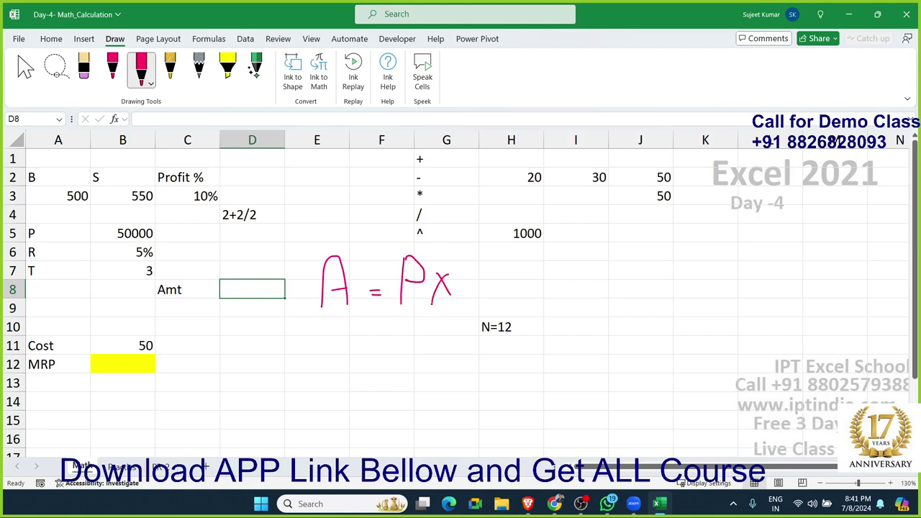
{"action": "left_click_drag", "start_coordinate": [457, 252], "coordinate": [480, 310]}
{"action": "mouse_move", "coordinate": [472, 265]}
{"action": "left_mouse_down"}
{"action": "mouse_move", "coordinate": [472, 295]}
{"action": "mouse_move", "coordinate": [504, 276]}
{"action": "mouse_move", "coordinate": [492, 288]}
{"action": "mouse_move", "coordinate": [534, 288]}
{"action": "left_mouse_up"}
{"action": "mouse_move", "coordinate": [545, 255]}
{"action": "left_mouse_down"}
{"action": "mouse_move", "coordinate": [527, 308]}
{"action": "mouse_move", "coordinate": [547, 322]}
{"action": "mouse_move", "coordinate": [568, 321]}
{"action": "mouse_move", "coordinate": [568, 289]}
{"action": "left_mouse_up"}
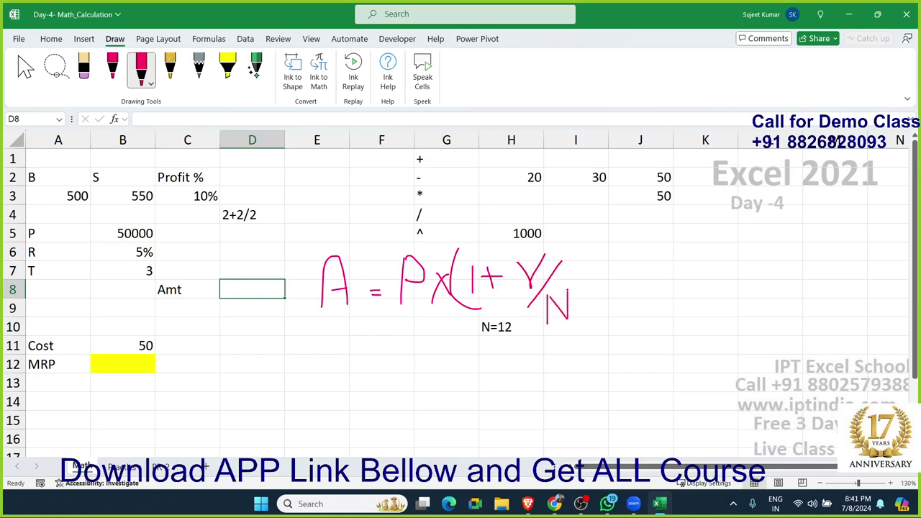
{"action": "mouse_move", "coordinate": [561, 246]}
{"action": "left_mouse_down"}
{"action": "mouse_move", "coordinate": [600, 309]}
{"action": "mouse_move", "coordinate": [590, 333]}
{"action": "left_mouse_up"}
{"action": "mouse_move", "coordinate": [580, 214]}
{"action": "left_mouse_down"}
{"action": "mouse_move", "coordinate": [581, 238]}
{"action": "mouse_move", "coordinate": [608, 249]}
{"action": "mouse_move", "coordinate": [598, 235]}
{"action": "mouse_move", "coordinate": [604, 214]}
{"action": "mouse_move", "coordinate": [616, 227]}
{"action": "mouse_move", "coordinate": [607, 230]}
{"action": "mouse_move", "coordinate": [633, 226]}
{"action": "mouse_move", "coordinate": [638, 208]}
{"action": "mouse_move", "coordinate": [644, 220]}
{"action": "left_mouse_up"}
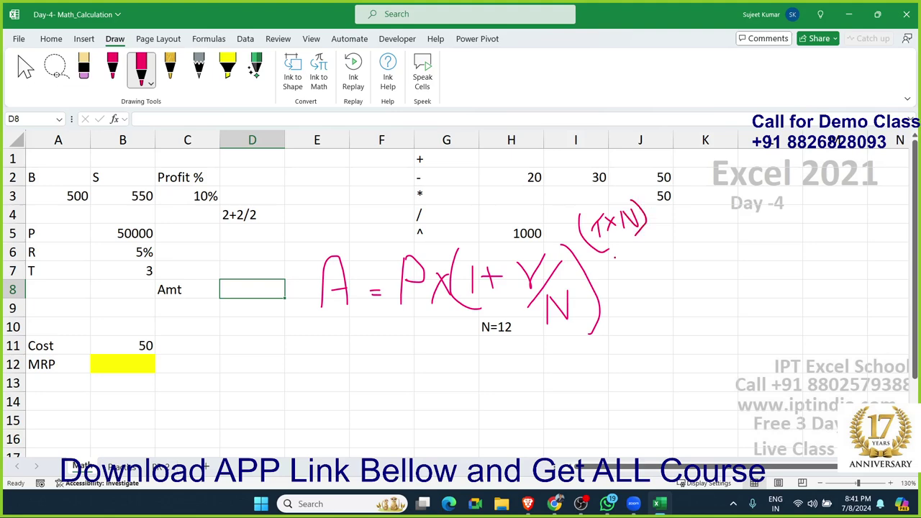
{"action": "left_click", "coordinate": [25, 67]}
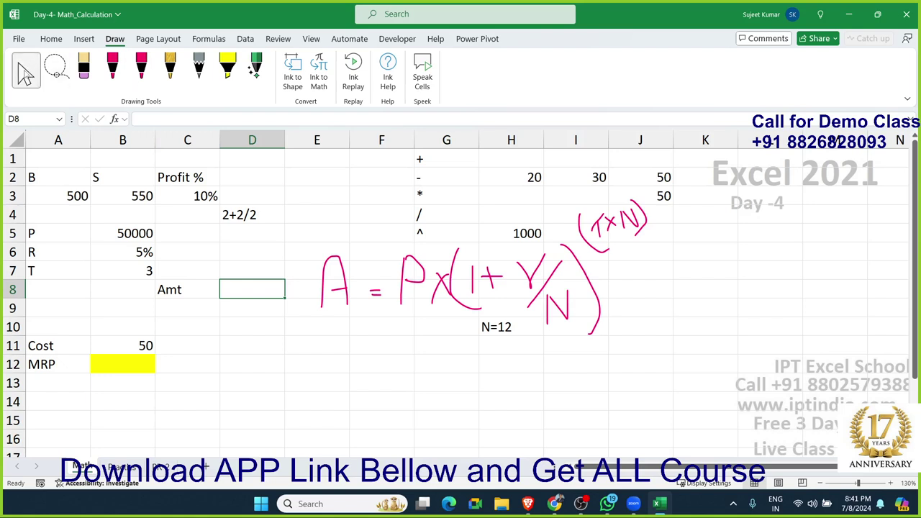
{"action": "left_click", "coordinate": [533, 304]}
{"action": "left_click", "coordinate": [368, 298]}
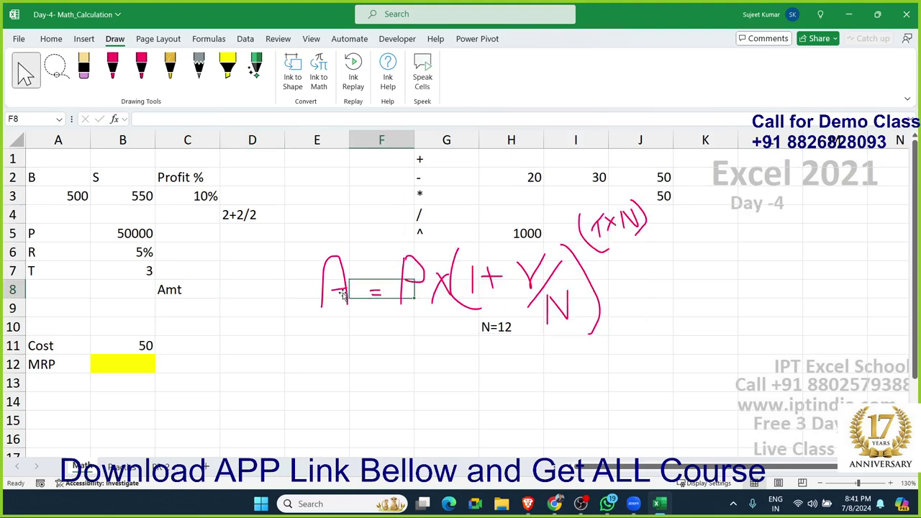
{"action": "left_click", "coordinate": [344, 294]}
{"action": "left_click", "coordinate": [371, 322]}
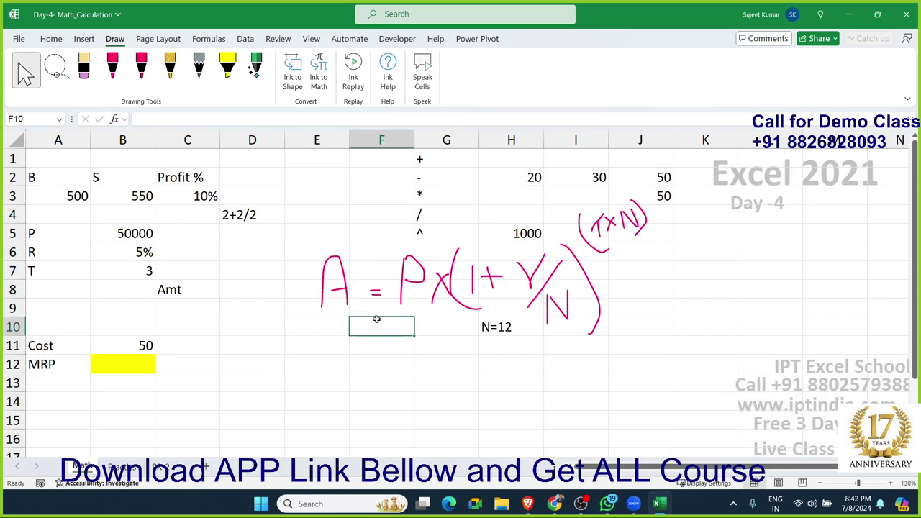
{"action": "key", "text": "alt+Tab"}
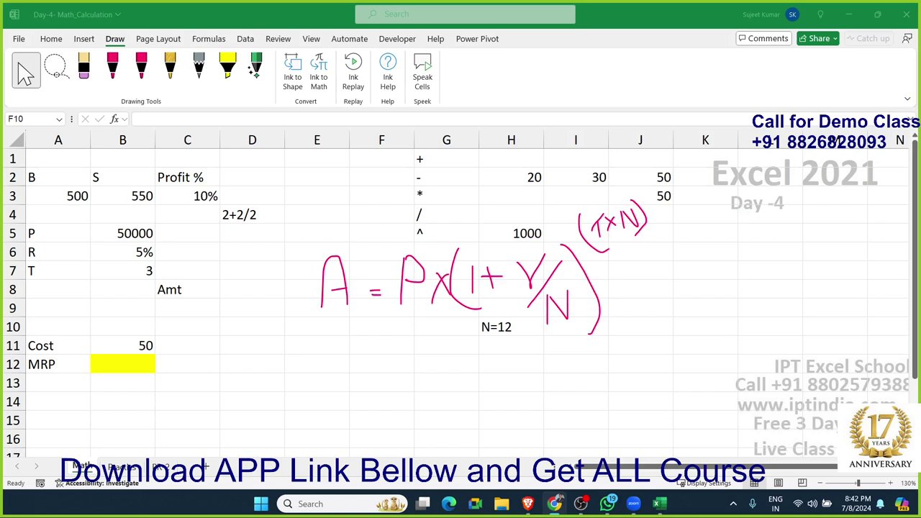
{"action": "left_click", "coordinate": [216, 343]}
{"action": "left_click", "coordinate": [243, 348]}
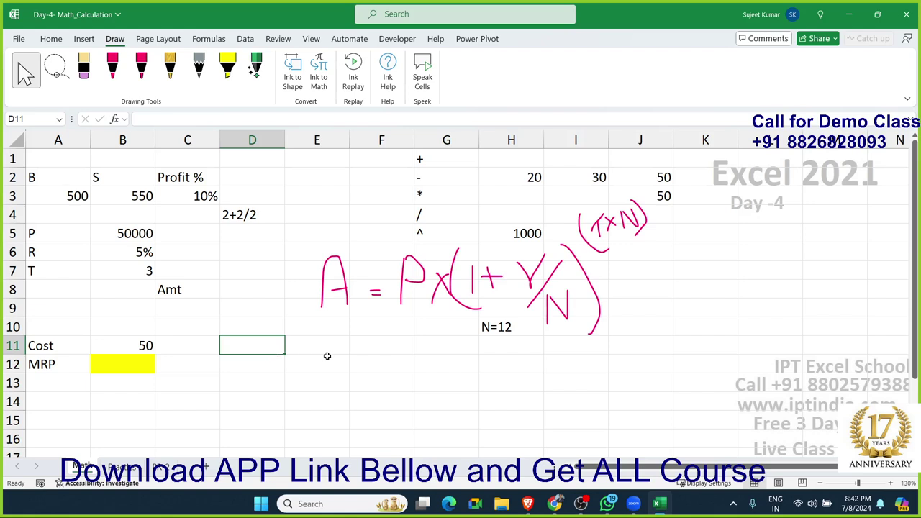
Enter =1+(B6/12) in C10, giving 1.004167
{"action": "type", "text": "="}
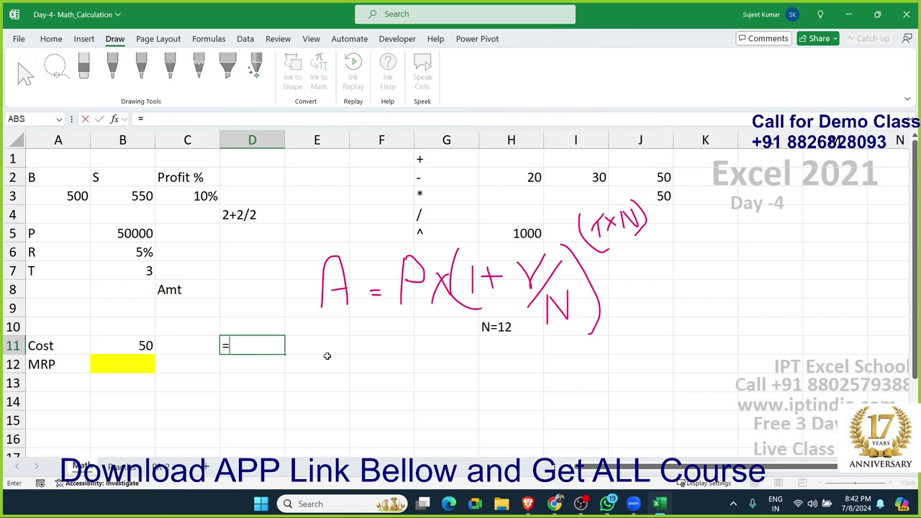
{"action": "type", "text": "1"}
{"action": "key", "text": "Escape"}
{"action": "key", "text": "Up"}
{"action": "key", "text": "Left"}
{"action": "key", "text": "Up"}
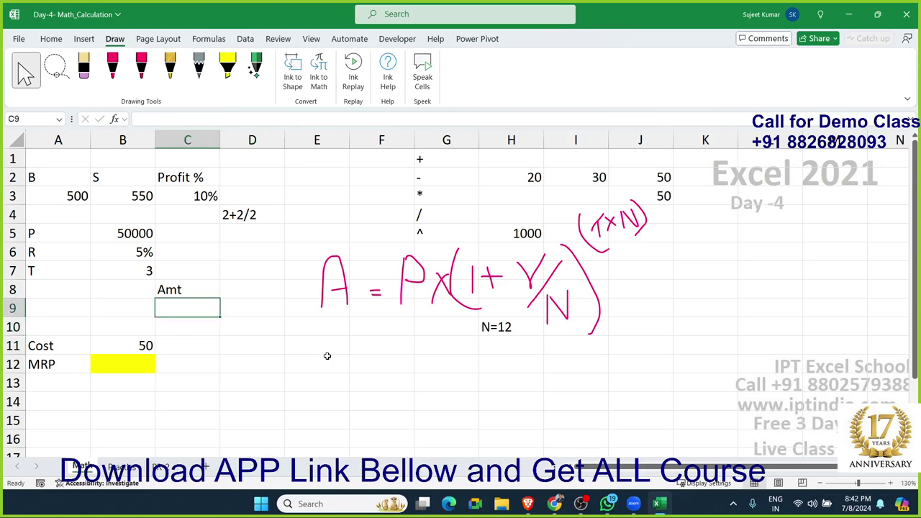
{"action": "key", "text": "Down"}
{"action": "type", "text": "="}
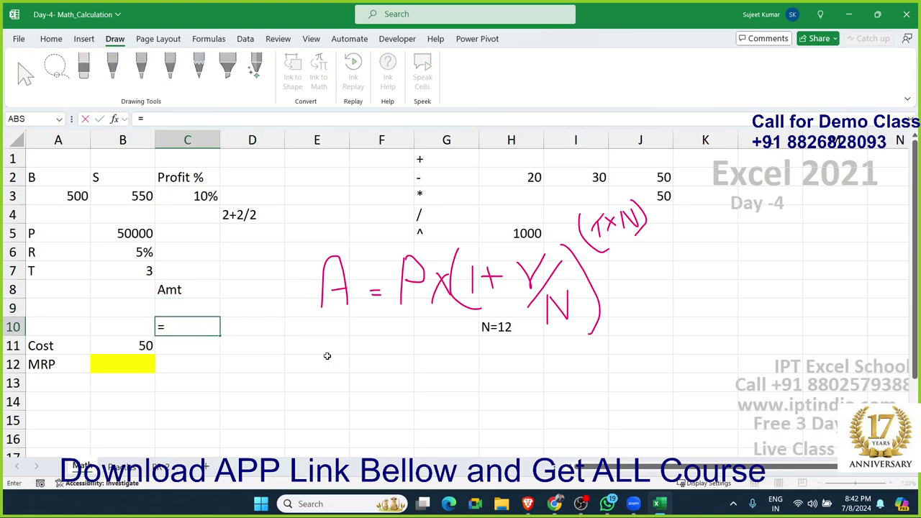
{"action": "type", "text": "1+"}
{"action": "type", "text": "("}
{"action": "key", "text": "Up"}
{"action": "key", "text": "Up"}
{"action": "key", "text": "Up"}
{"action": "key", "text": "Up"}
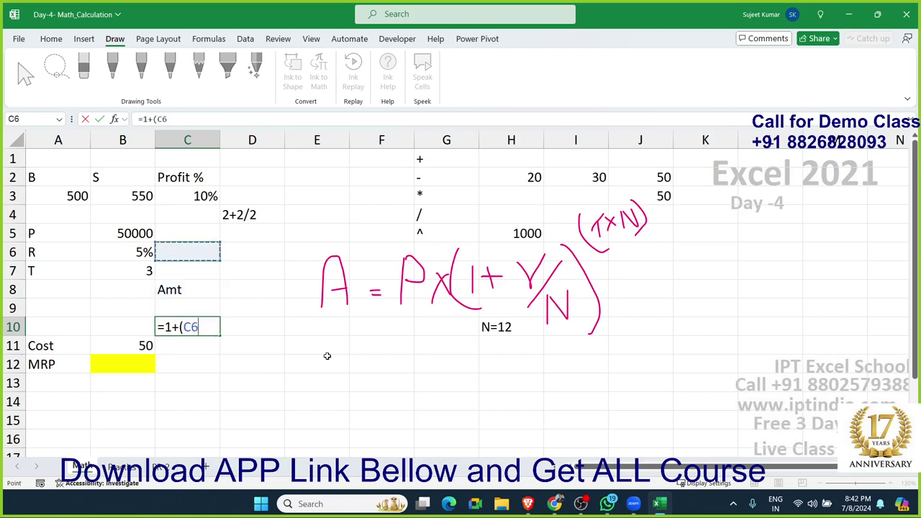
{"action": "key", "text": "Left"}
{"action": "type", "text": "/12"}
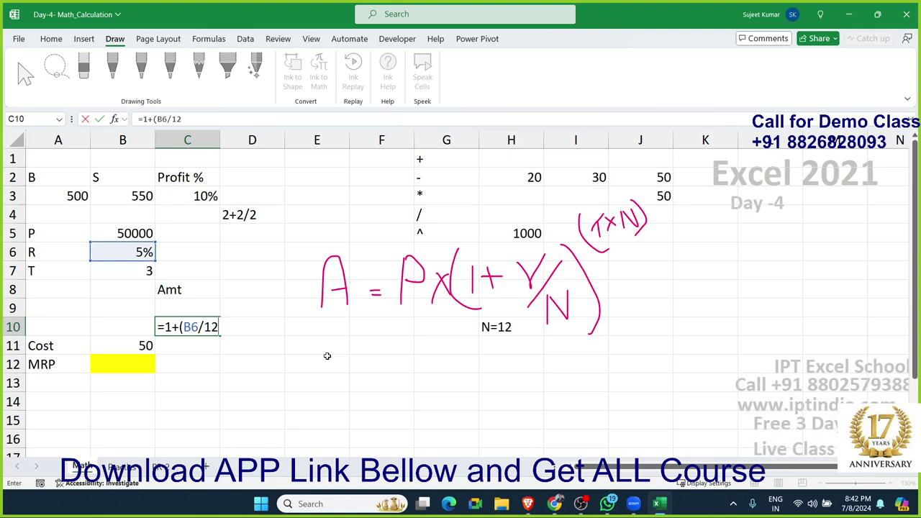
{"action": "type", "text": ")"}
{"action": "key", "text": "Return"}
Enter the months formula =B7*12 in D10, giving 36
{"action": "key", "text": "Up"}
{"action": "key", "text": "Right"}
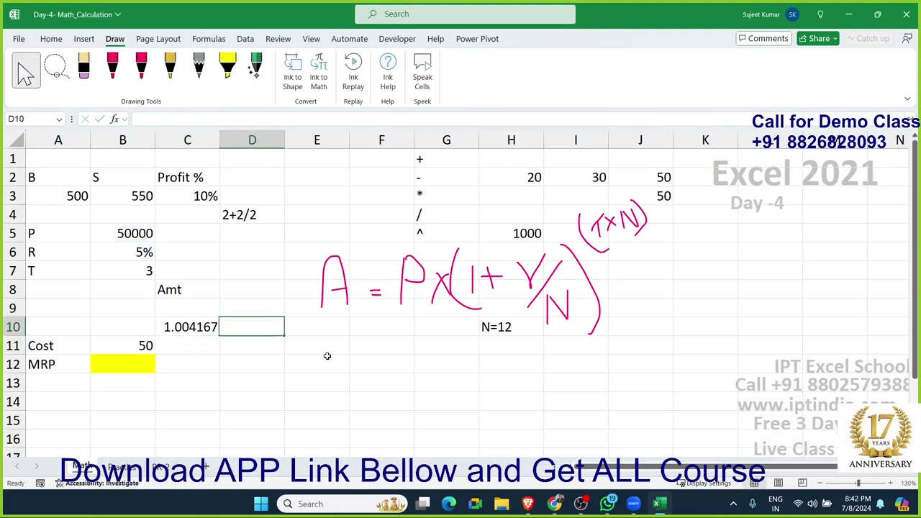
{"action": "type", "text": "="}
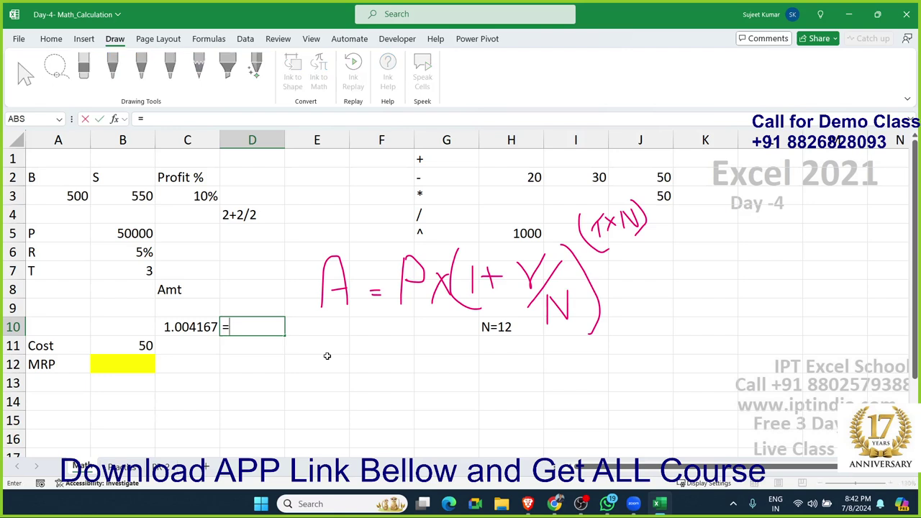
{"action": "key", "text": "Left"}
{"action": "key", "text": "Left"}
{"action": "key", "text": "Up"}
{"action": "key", "text": "Up"}
{"action": "key", "text": "Up"}
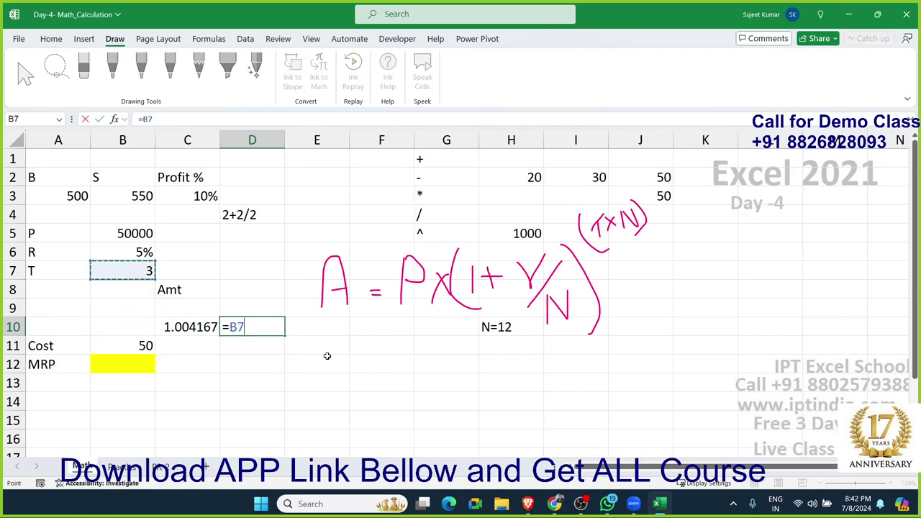
{"action": "type", "text": "*12"}
{"action": "key", "text": "Return"}
{"action": "key", "text": "Up"}
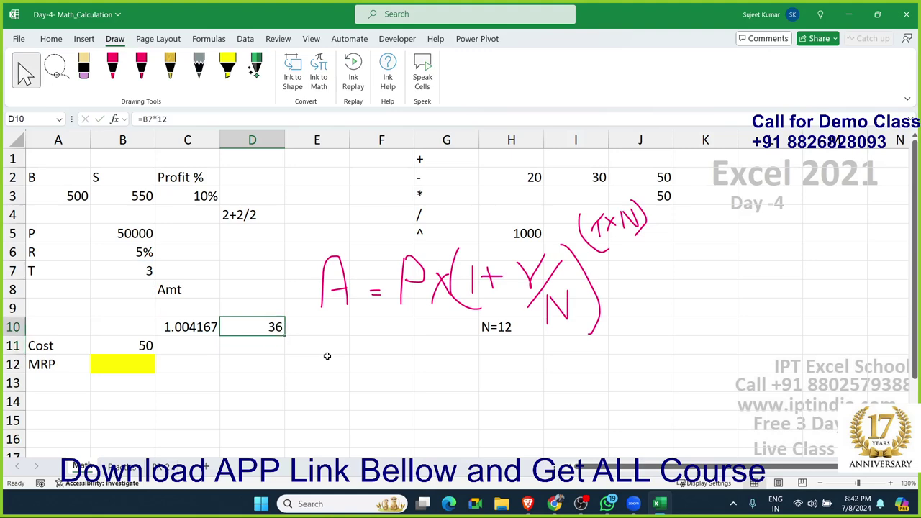
Enter =C10^D10 in E10, giving 1.161472
{"action": "key", "text": "Right"}
{"action": "type", "text": "="}
{"action": "key", "text": "Left"}
{"action": "key", "text": "Left"}
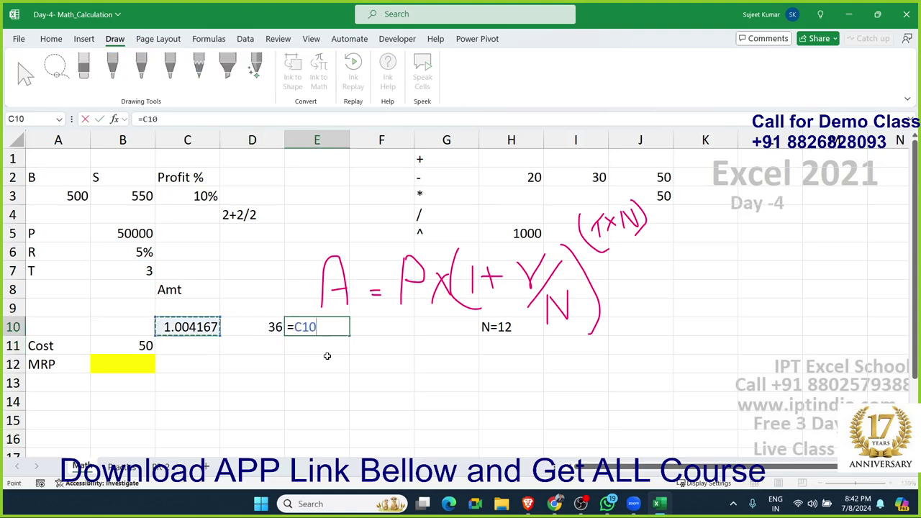
{"action": "type", "text": "^"}
{"action": "key", "text": "Left"}
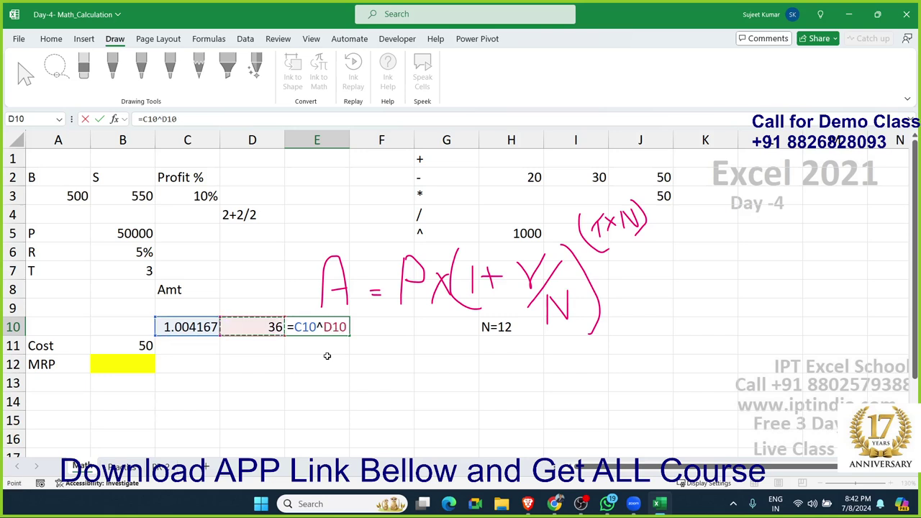
{"action": "key", "text": "Return"}
{"action": "key", "text": "Up"}
{"action": "key", "text": "Right"}
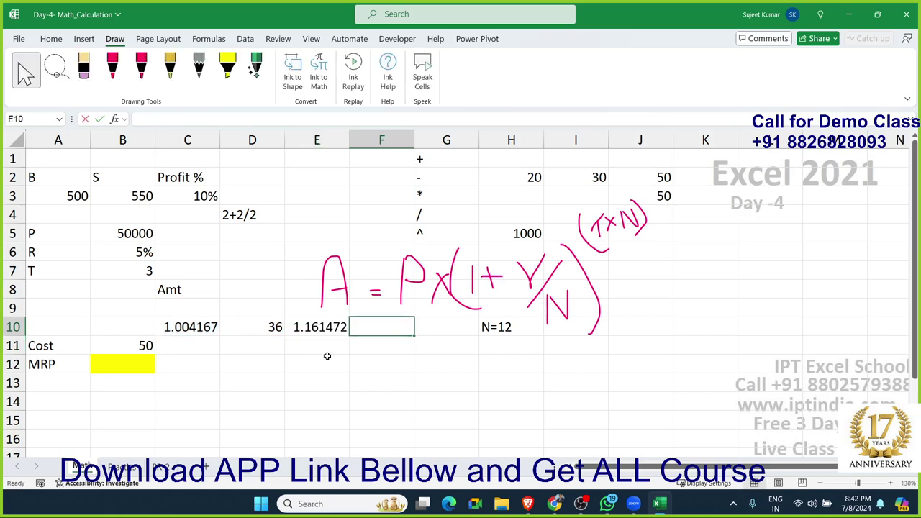
Enter =E10*B5 in F10 to get the compound amount 58073.61
{"action": "type", "text": "="}
{"action": "key", "text": "Left"}
{"action": "type", "text": "*"}
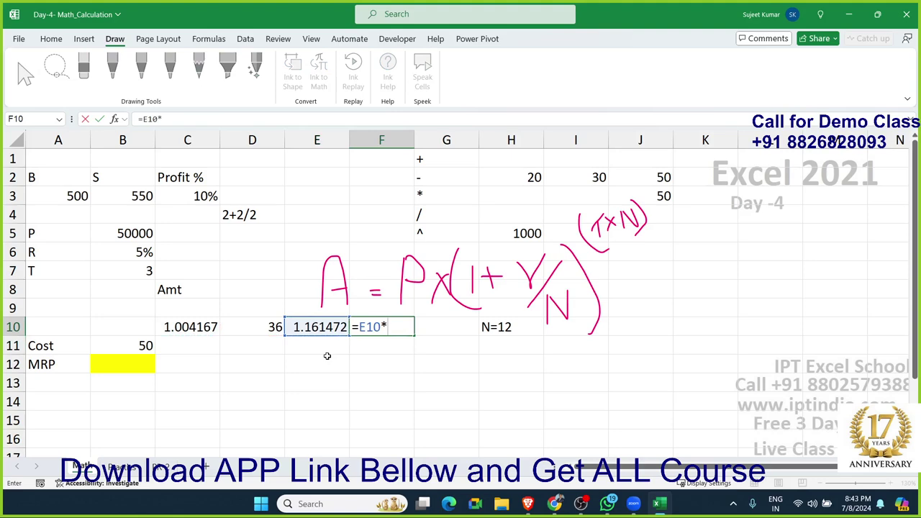
{"action": "key", "text": "Left"}
{"action": "key", "text": "Left"}
{"action": "key", "text": "Left"}
{"action": "key", "text": "Left"}
{"action": "key", "text": "Up"}
{"action": "key", "text": "Up"}
{"action": "key", "text": "Up"}
{"action": "key", "text": "Up"}
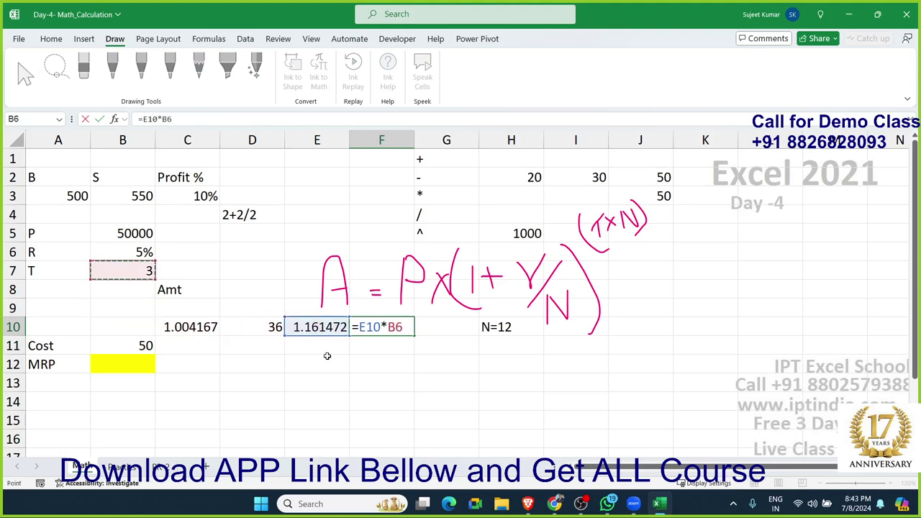
{"action": "key", "text": "Up"}
{"action": "key", "text": "Up"}
{"action": "key", "text": "Return"}
{"action": "key", "text": "Up"}
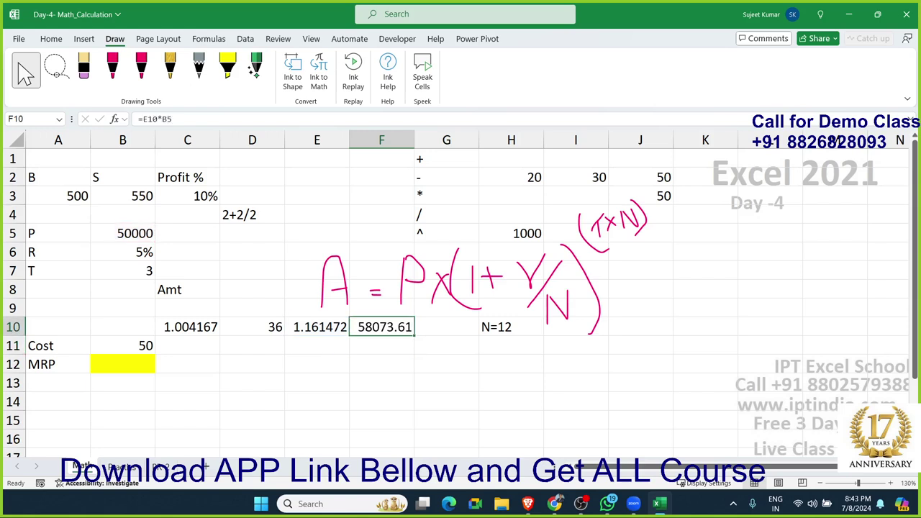
{"action": "left_click", "coordinate": [553, 503]}
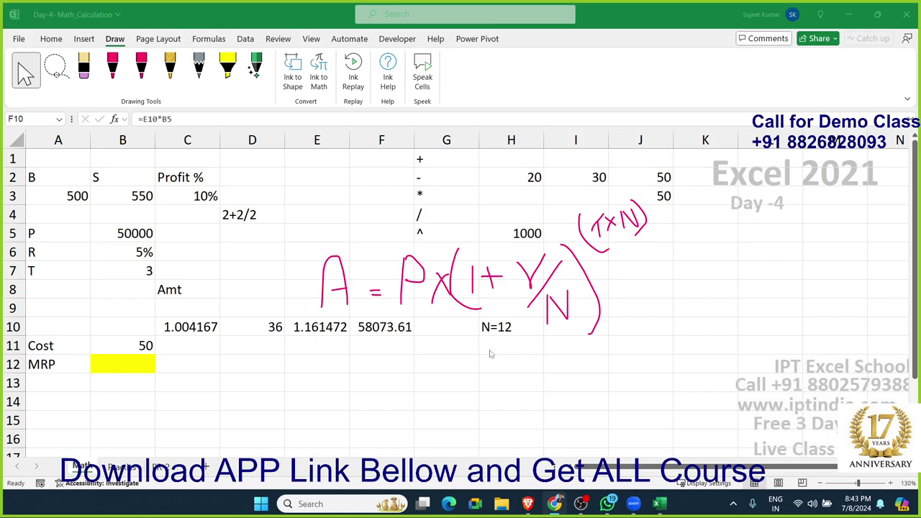
Review the formulas in F10, E10 and C10, leaving them unchanged
{"action": "left_click", "coordinate": [382, 328]}
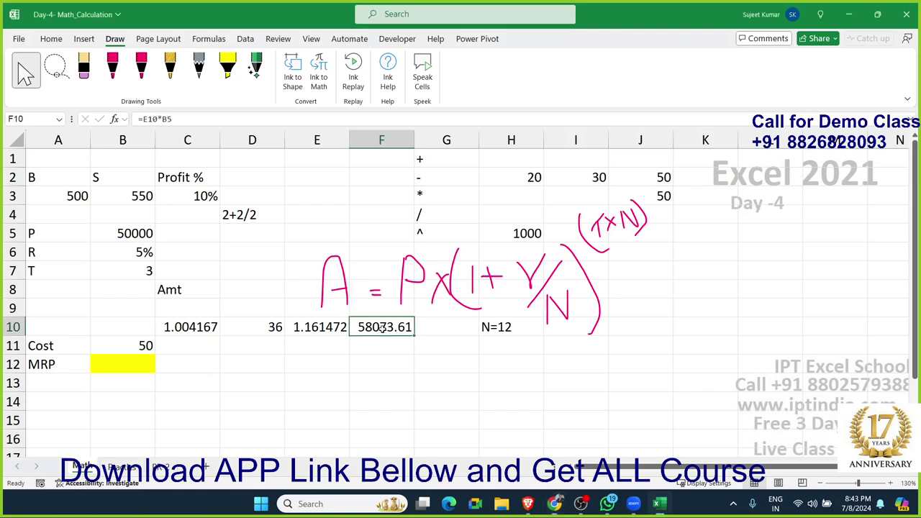
{"action": "double_click", "coordinate": [382, 328]}
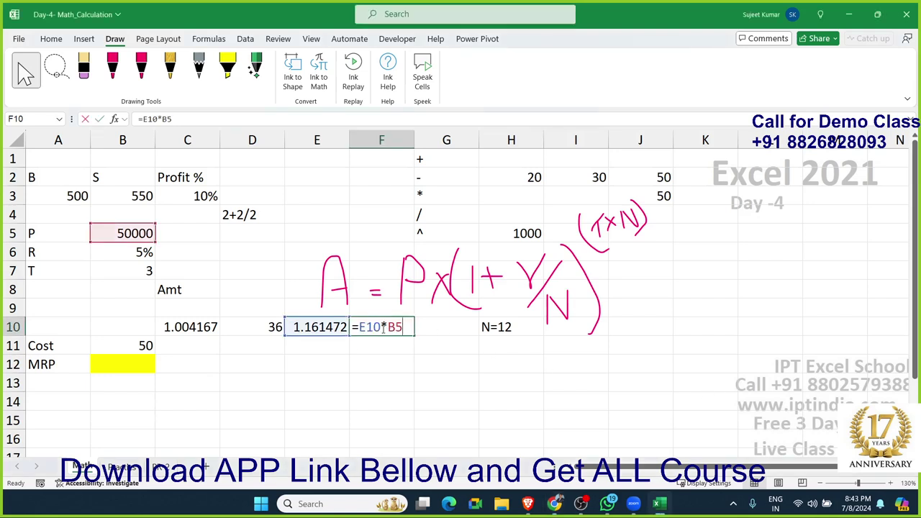
{"action": "left_click", "coordinate": [333, 328]}
{"action": "double_click", "coordinate": [333, 328]}
{"action": "key", "text": "Escape"}
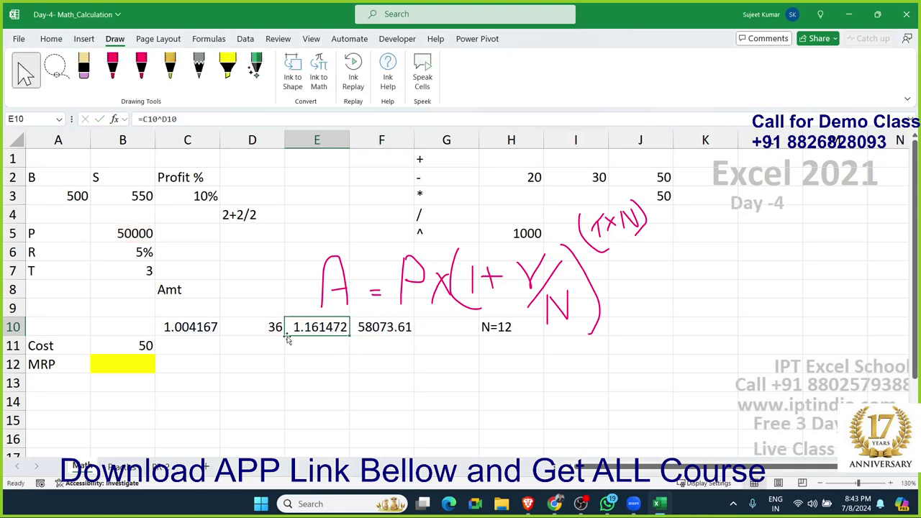
{"action": "double_click", "coordinate": [209, 327]}
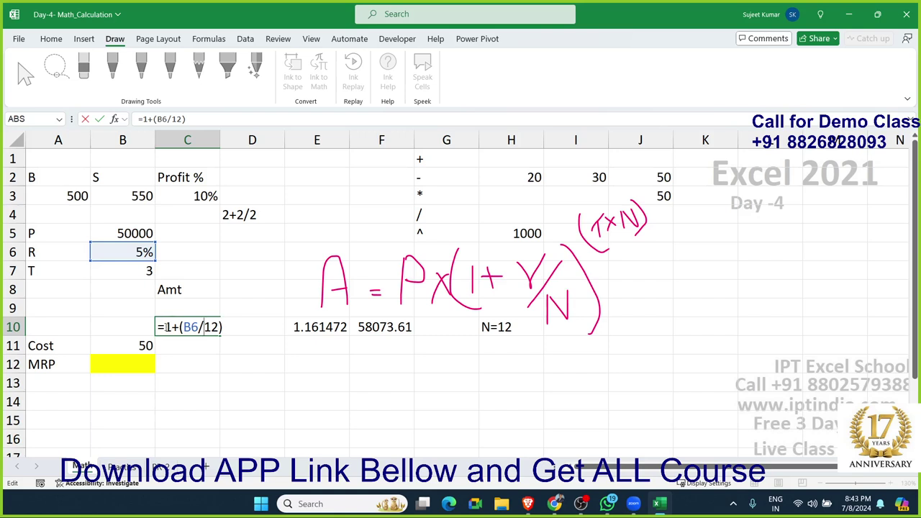
{"action": "left_click_drag", "start_coordinate": [171, 327], "coordinate": [231, 332]}
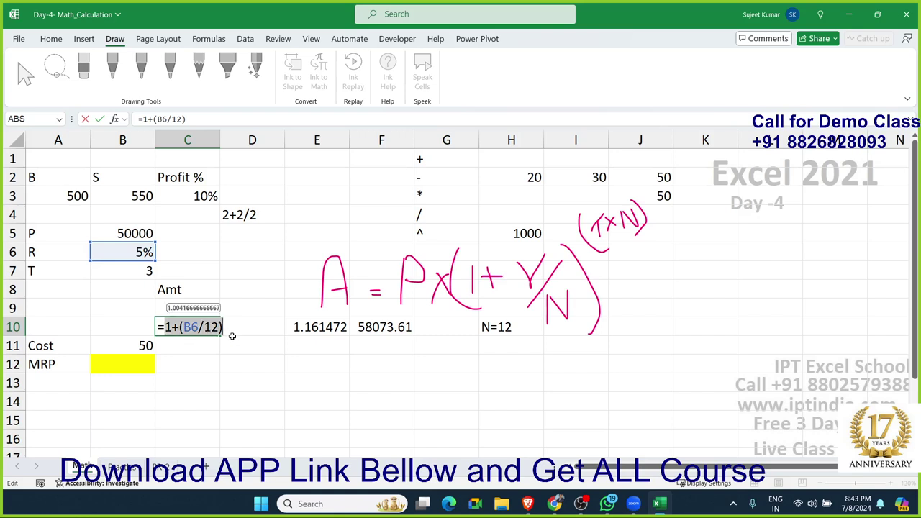
{"action": "key", "text": "ctrl+Return"}
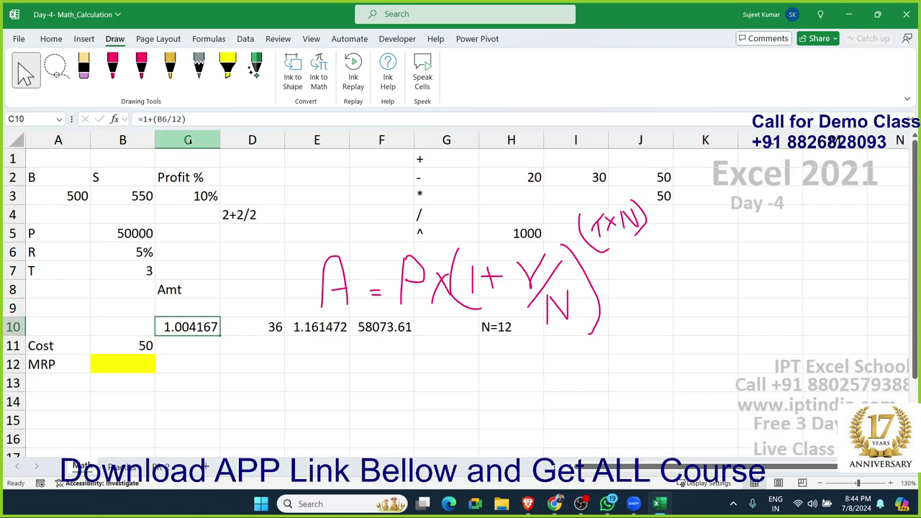
In E10's formula, replace the C10 reference with (1+(B6/12))
{"action": "left_click", "coordinate": [324, 329]}
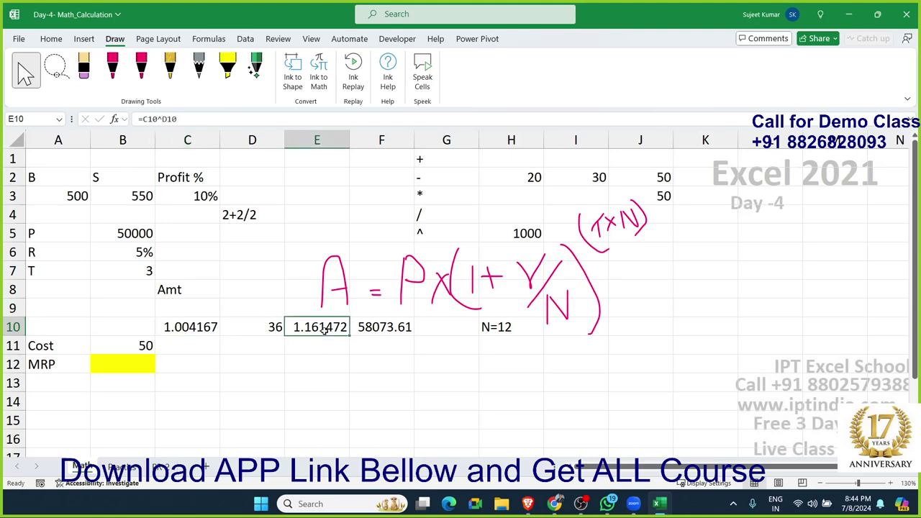
{"action": "double_click", "coordinate": [324, 329]}
{"action": "double_click", "coordinate": [314, 328]}
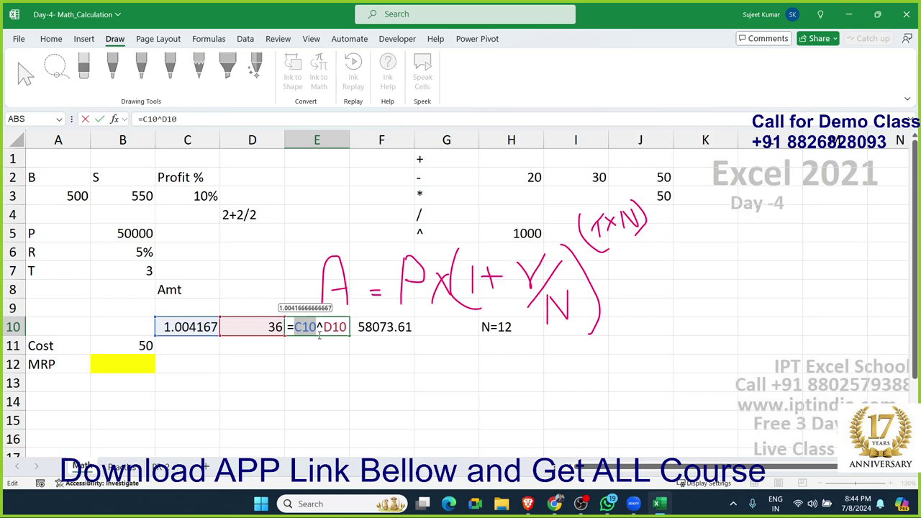
{"action": "type", "text": "("}
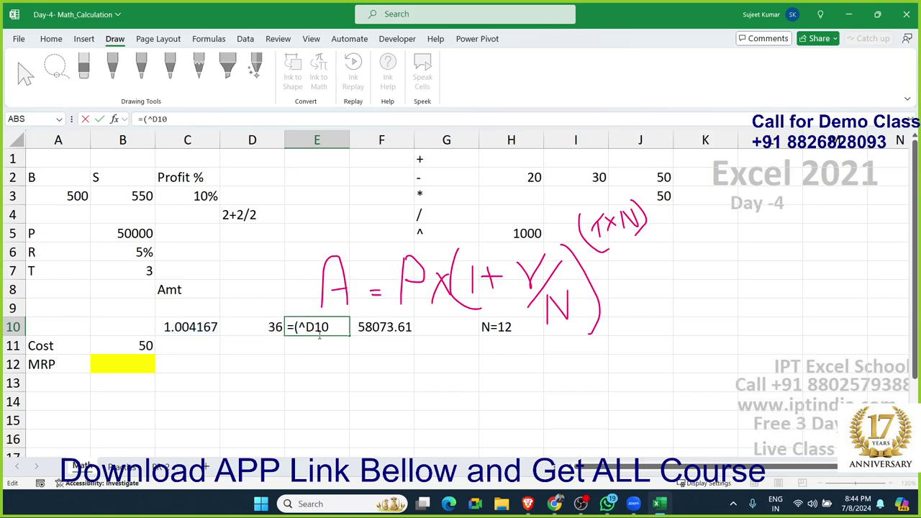
{"action": "type", "text": "1+(B6/12))"}
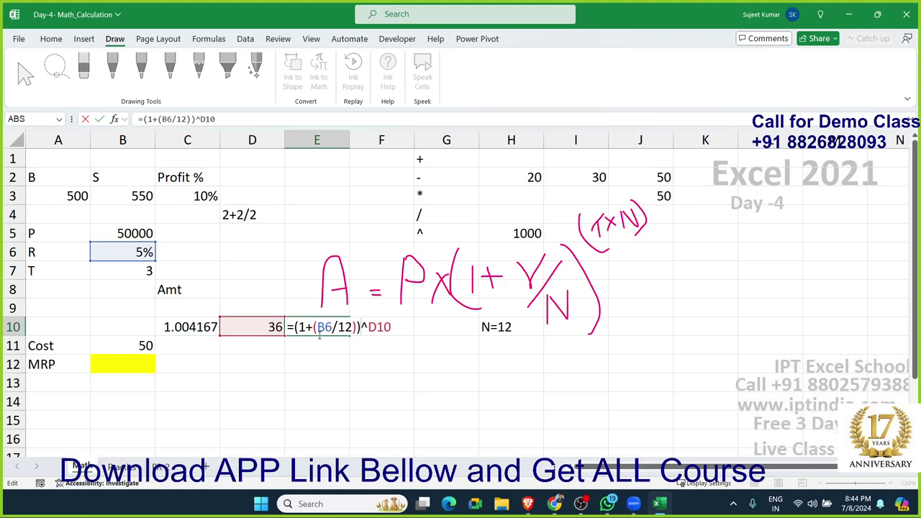
Confirm the rewritten E10 formula and delete the helper factor in C10
{"action": "key", "text": "ctrl+Return"}
{"action": "key", "text": "Return"}
{"action": "left_click", "coordinate": [319, 333]}
{"action": "key", "text": "Left"}
{"action": "key", "text": "Left"}
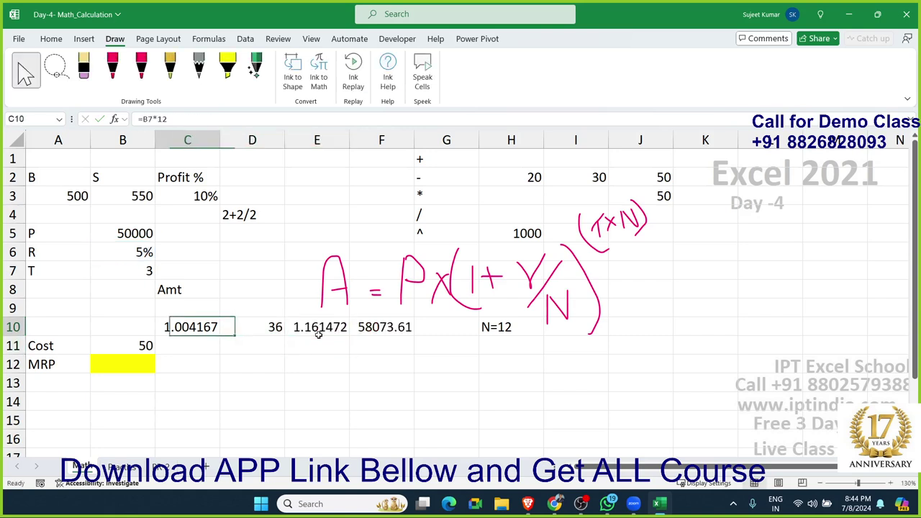
{"action": "key", "text": "Delete"}
Replace E10's D10 exponent with (B7*12), giving =(1+(B6/12))^(B7*12)
{"action": "key", "text": "Right"}
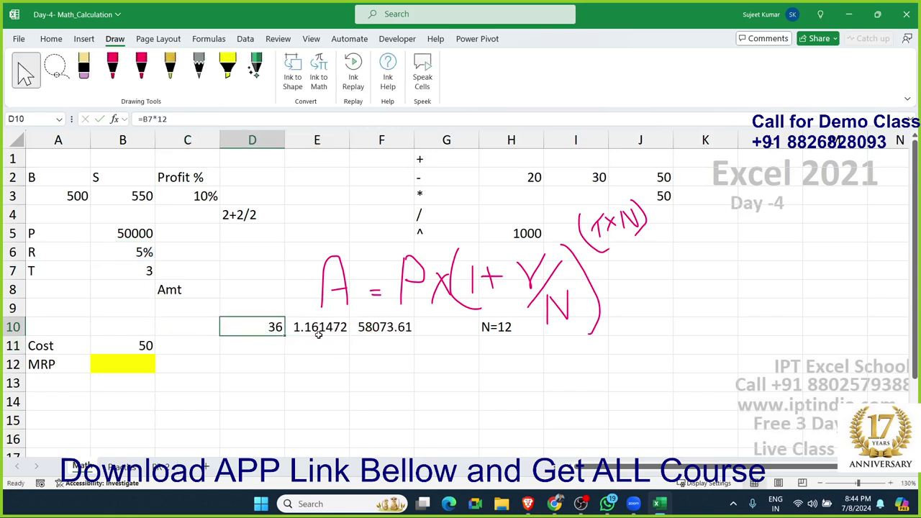
{"action": "double_click", "coordinate": [263, 324]}
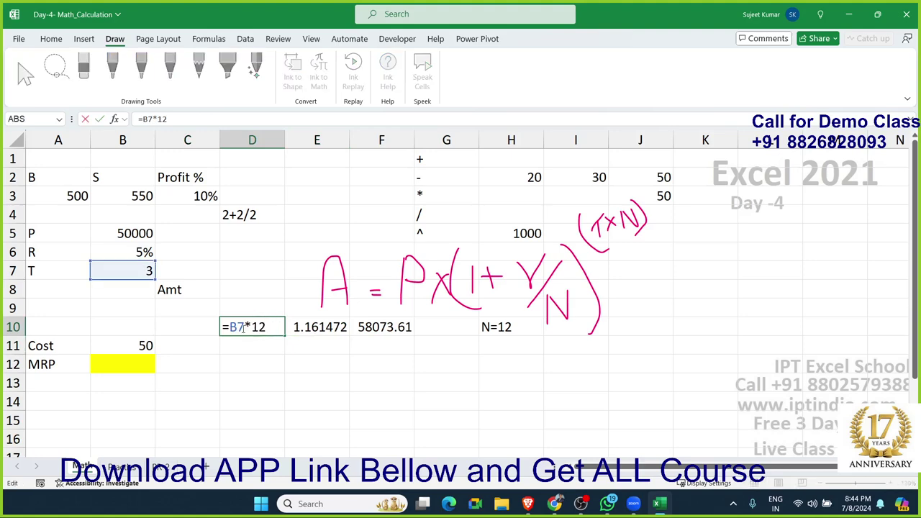
{"action": "left_click_drag", "start_coordinate": [229, 328], "coordinate": [278, 330]}
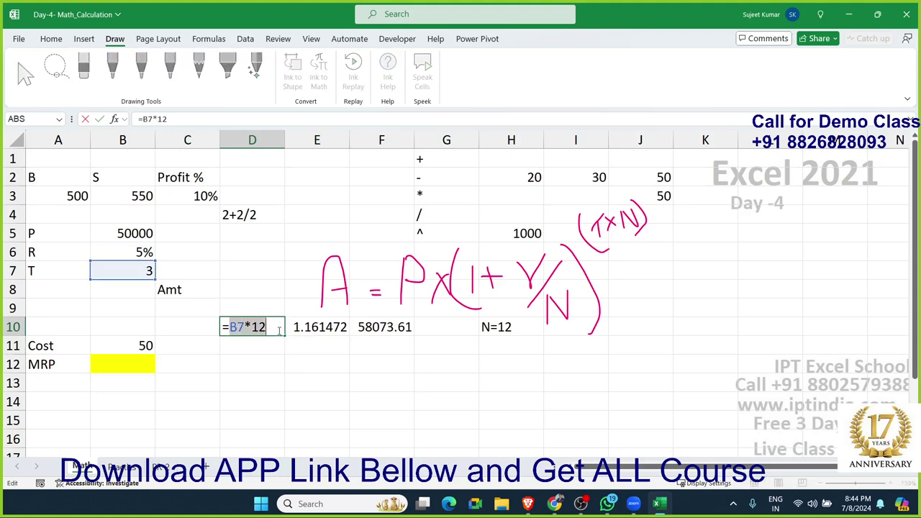
{"action": "key", "text": "Escape"}
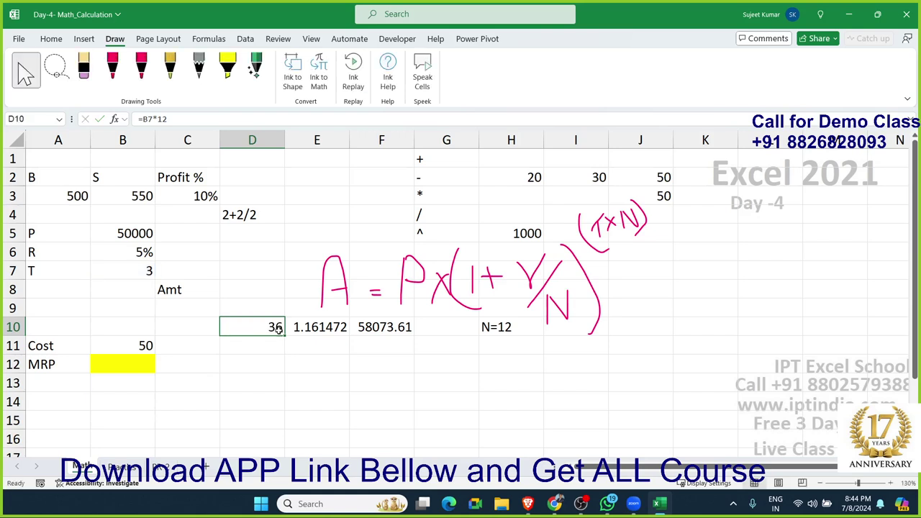
{"action": "double_click", "coordinate": [321, 329]}
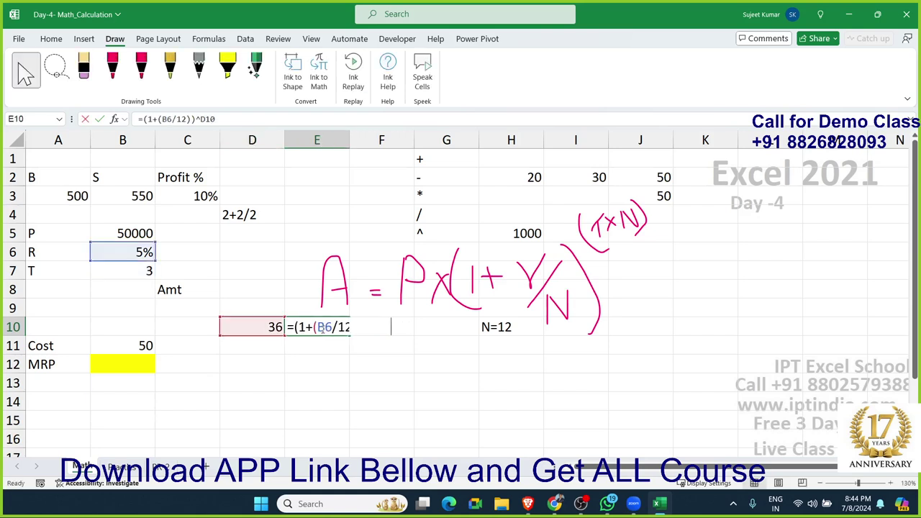
{"action": "double_click", "coordinate": [379, 326]}
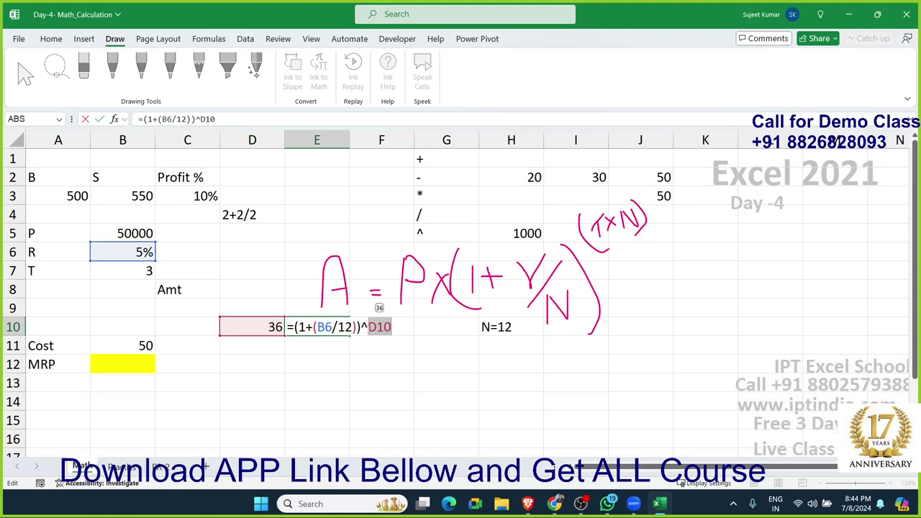
{"action": "type", "text": "(B7*12"}
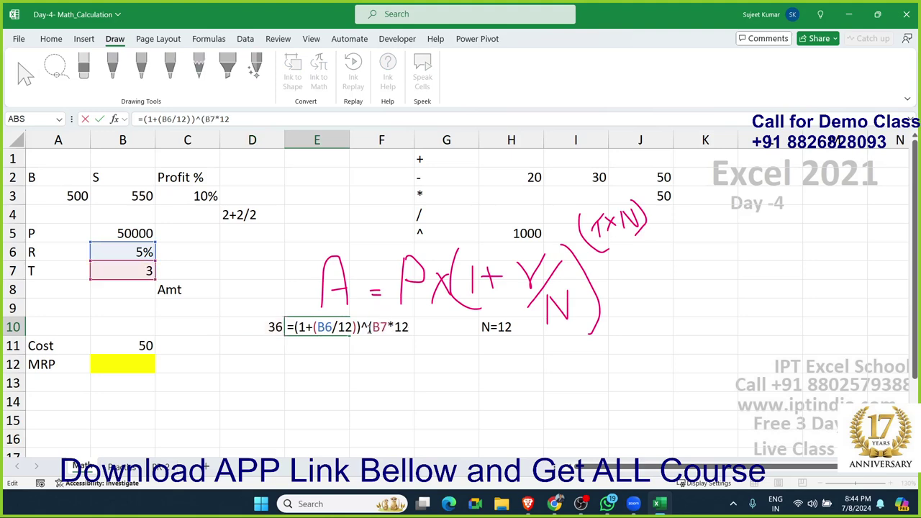
{"action": "type", "text": ")"}
{"action": "key", "text": "Return"}
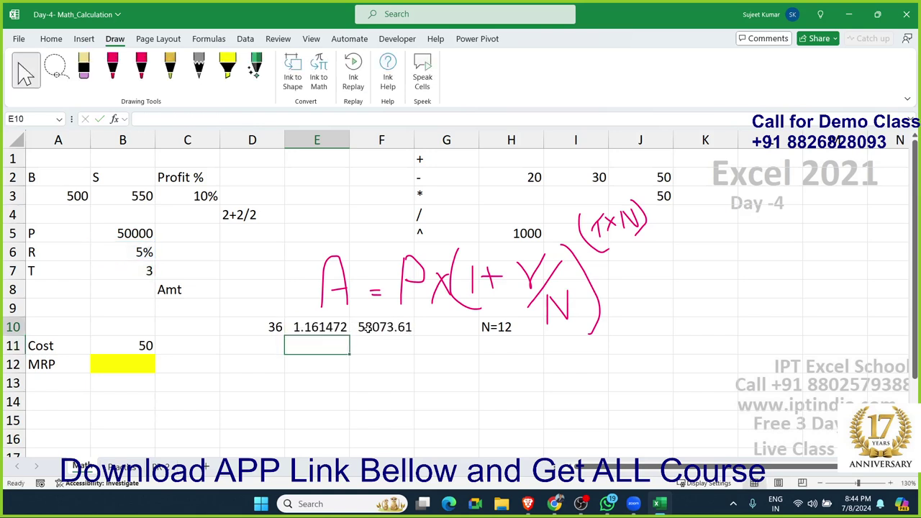
Clear D10 and copy E10's compounding expression (1+(B6/12))^(B7*12)
{"action": "key", "text": "Up"}
{"action": "key", "text": "Left"}
{"action": "key", "text": "Delete"}
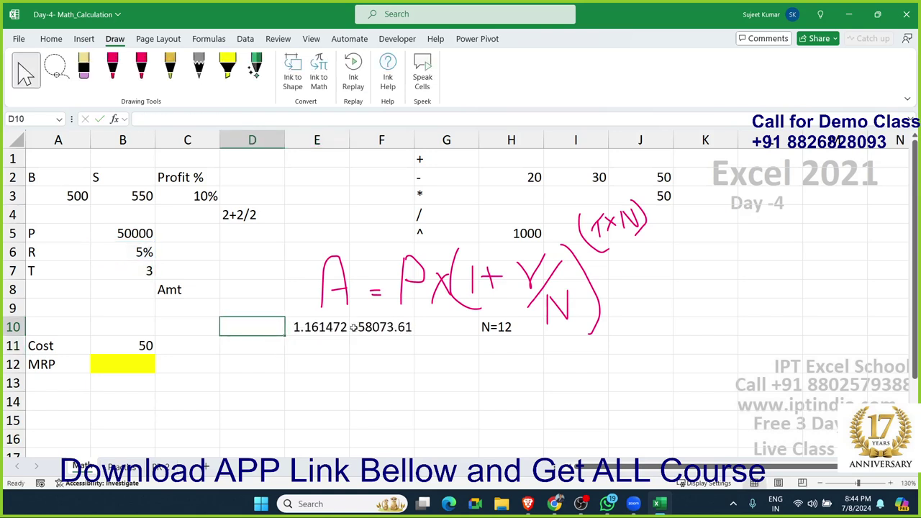
{"action": "double_click", "coordinate": [336, 328]}
{"action": "double_click", "coordinate": [337, 327]}
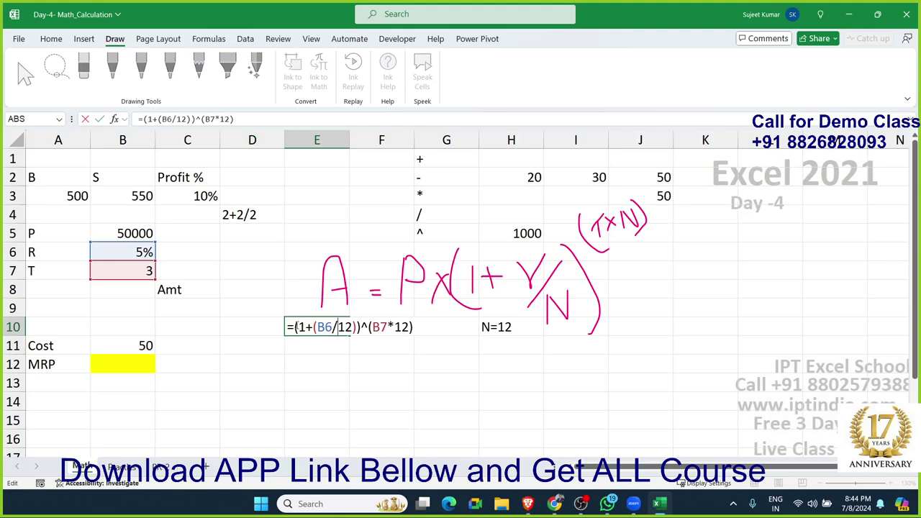
{"action": "left_click_drag", "start_coordinate": [293, 328], "coordinate": [423, 327]}
{"action": "key", "text": "ctrl+c"}
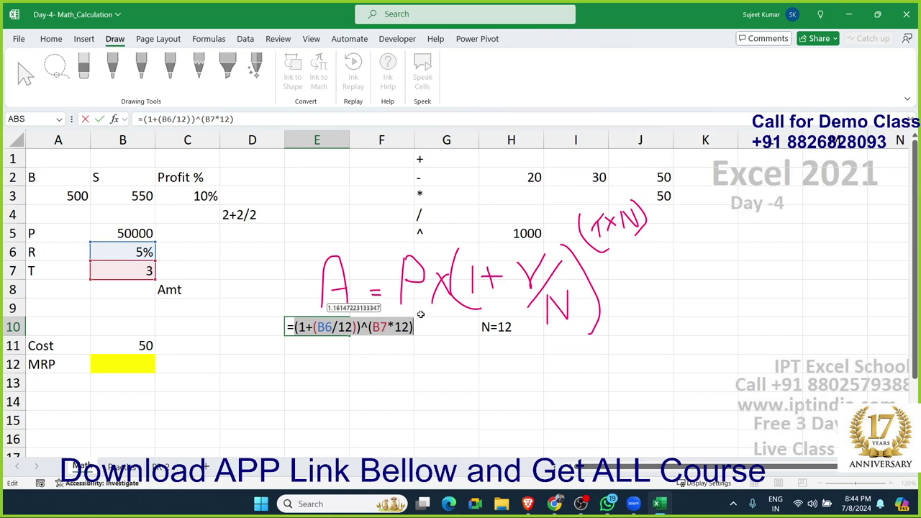
{"action": "key", "text": "Return"}
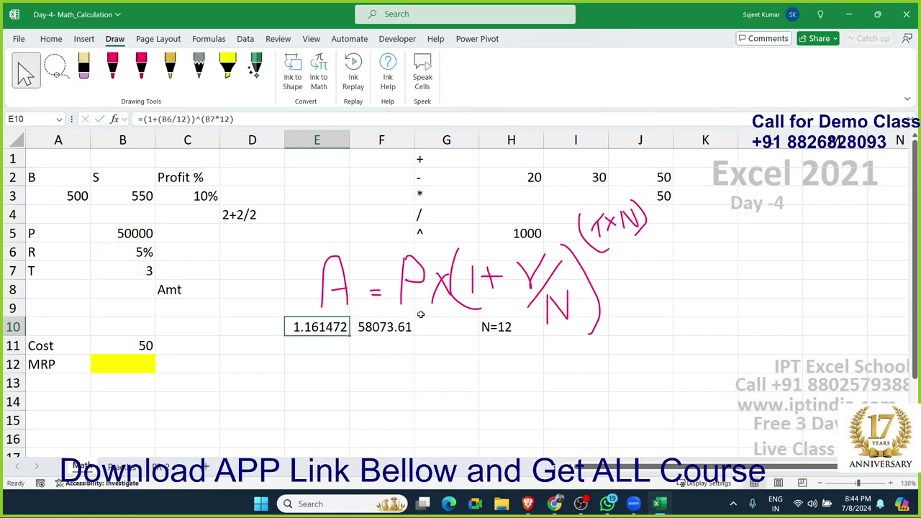
Change F10 to =((1+(B6/12))^(B7*12))*B5, still giving 58073.61
{"action": "double_click", "coordinate": [395, 328]}
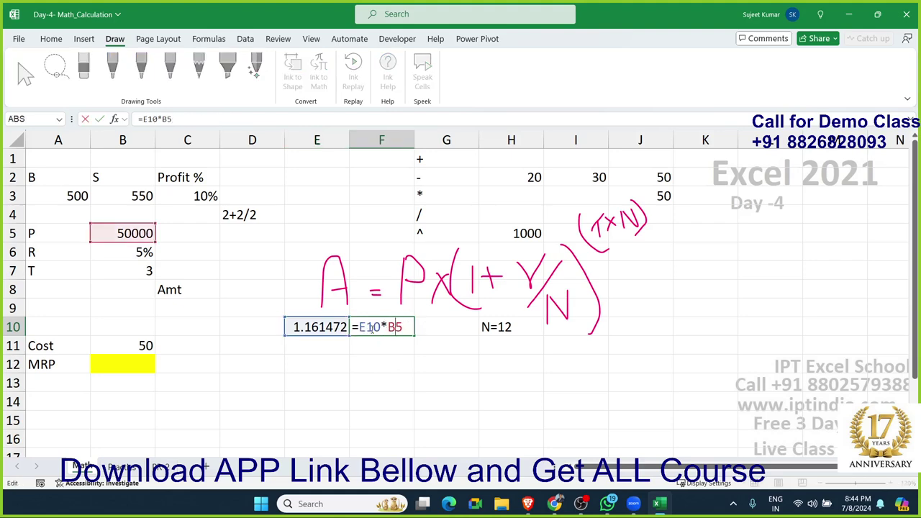
{"action": "double_click", "coordinate": [372, 327]}
{"action": "type", "text": "()"}
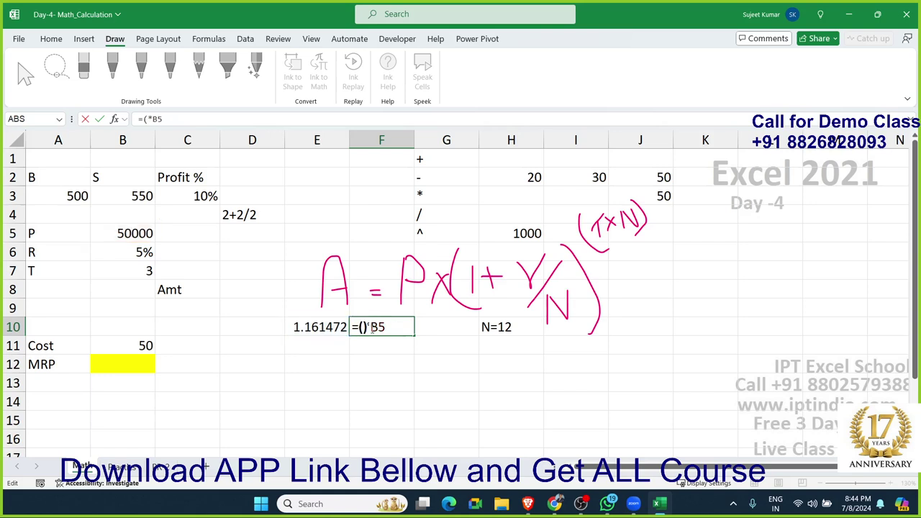
{"action": "key", "text": "Left"}
{"action": "key", "text": "ctrl+v"}
{"action": "key", "text": "Return"}
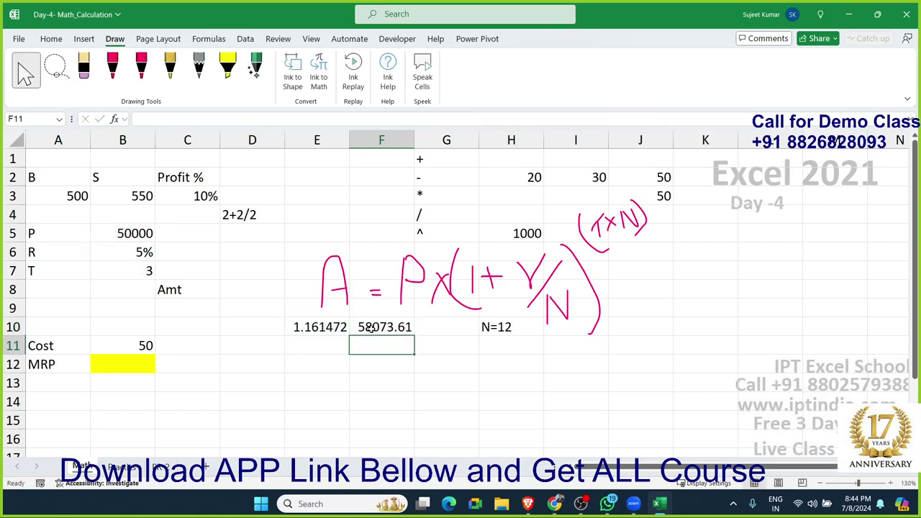
Clear the now-redundant value in E10
{"action": "key", "text": "Up"}
{"action": "key", "text": "Left"}
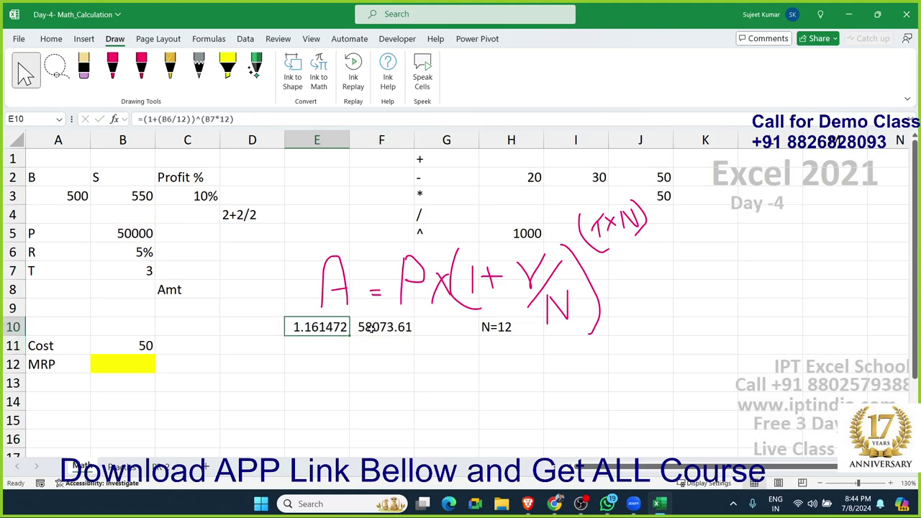
{"action": "key", "text": "Delete"}
{"action": "key", "text": "Right"}
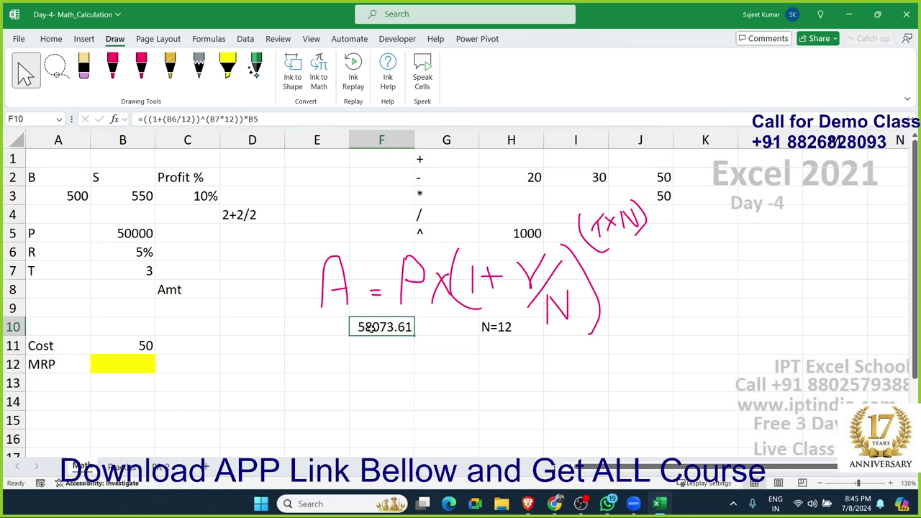
Move the F10 formula into D8, then undo the move
{"action": "left_click", "coordinate": [229, 289]}
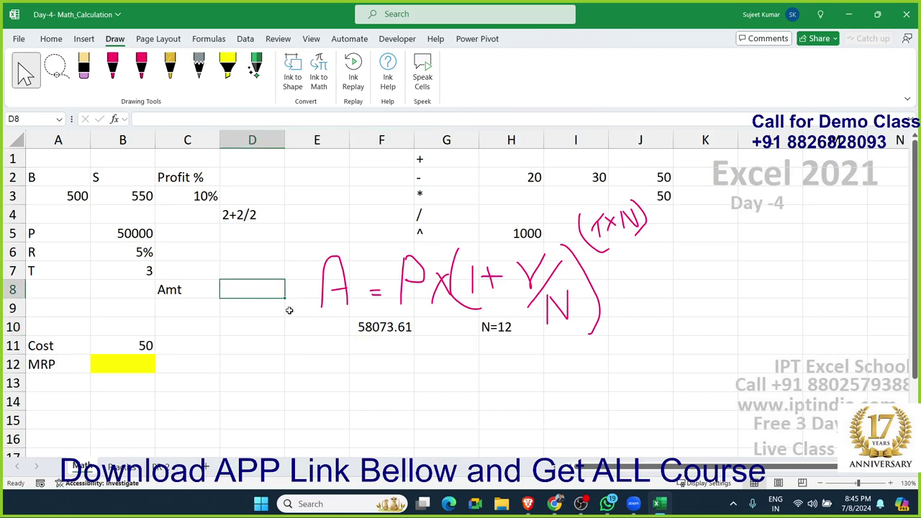
{"action": "left_click", "coordinate": [376, 337]}
{"action": "left_click", "coordinate": [374, 327]}
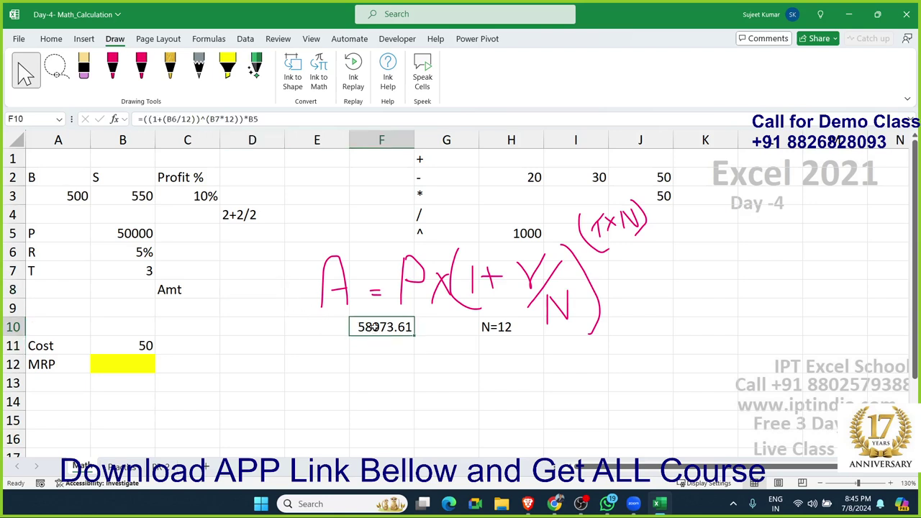
{"action": "key", "text": "ctrl+c"}
{"action": "left_click", "coordinate": [243, 289]}
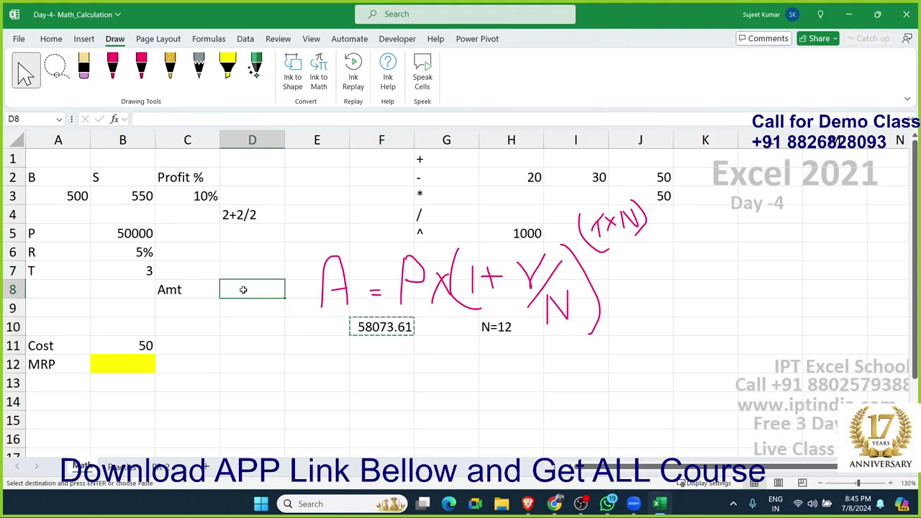
{"action": "key", "text": "ctrl+v"}
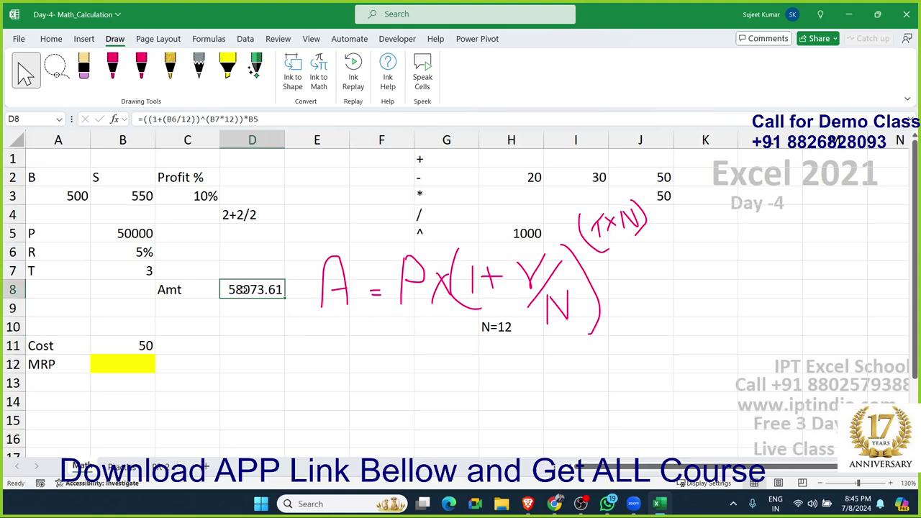
{"action": "key", "text": "ctrl+z"}
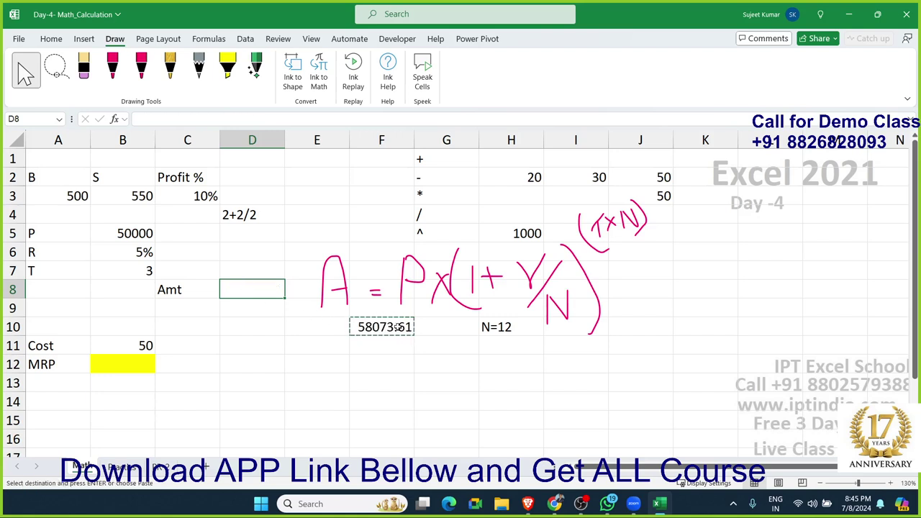
Check F10's formula references B6 (0.05), B7 (3) and B5 (50000) without changing it
{"action": "left_click", "coordinate": [394, 327]}
{"action": "double_click", "coordinate": [395, 327]}
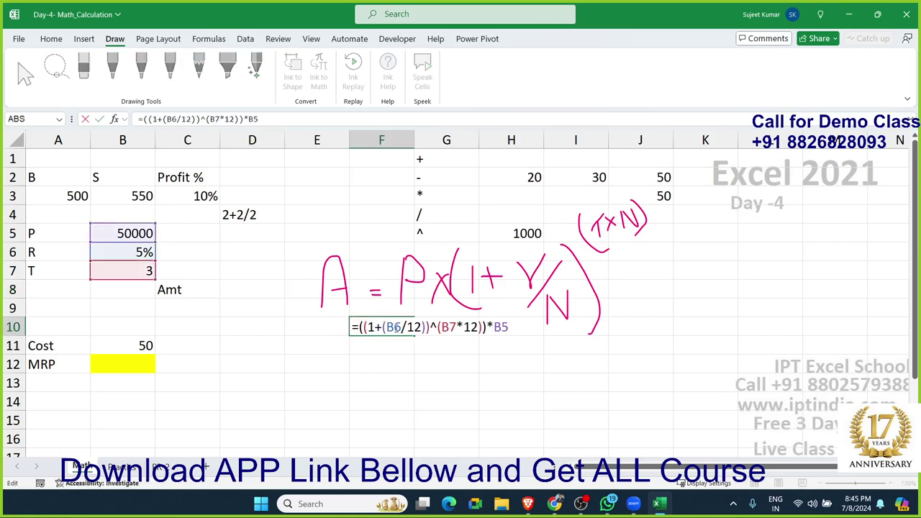
{"action": "double_click", "coordinate": [394, 327]}
{"action": "double_click", "coordinate": [448, 327]}
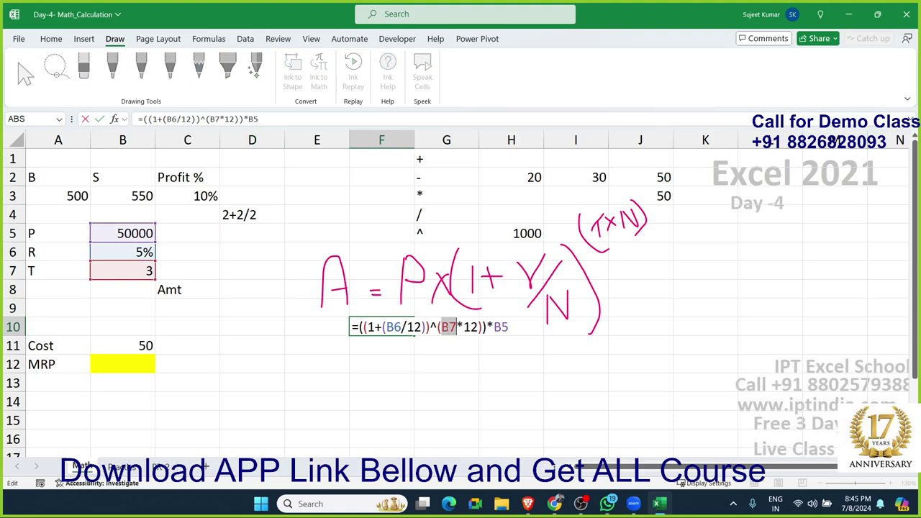
{"action": "double_click", "coordinate": [500, 328]}
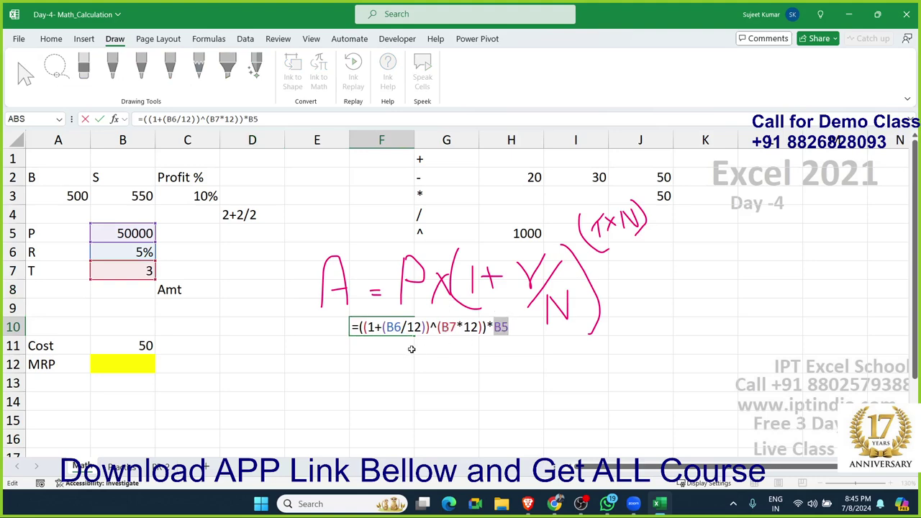
{"action": "key", "text": "Escape"}
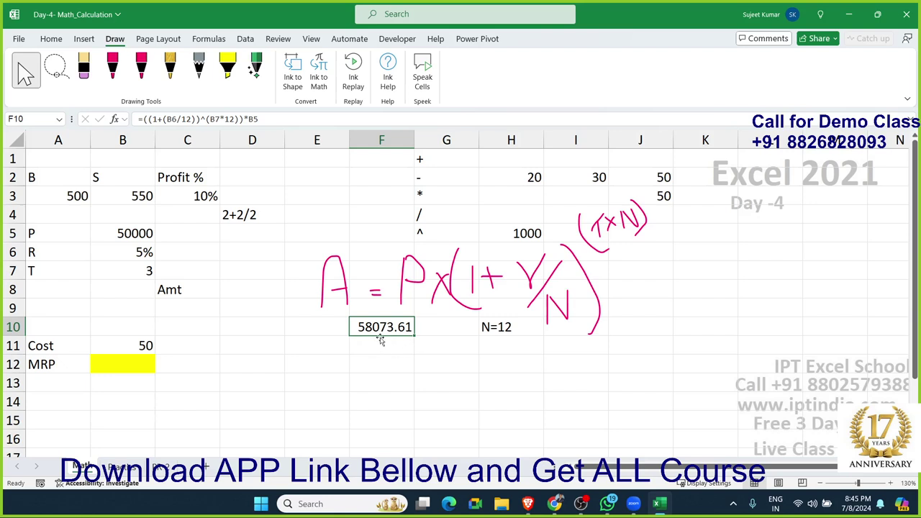
{"action": "double_click", "coordinate": [379, 327]}
{"action": "double_click", "coordinate": [393, 327]}
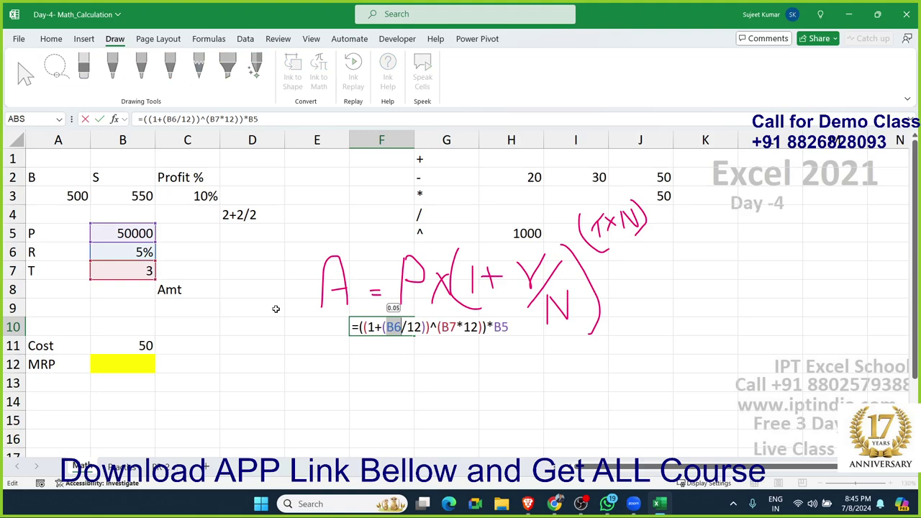
{"action": "left_click", "coordinate": [451, 327]}
{"action": "double_click", "coordinate": [449, 327]}
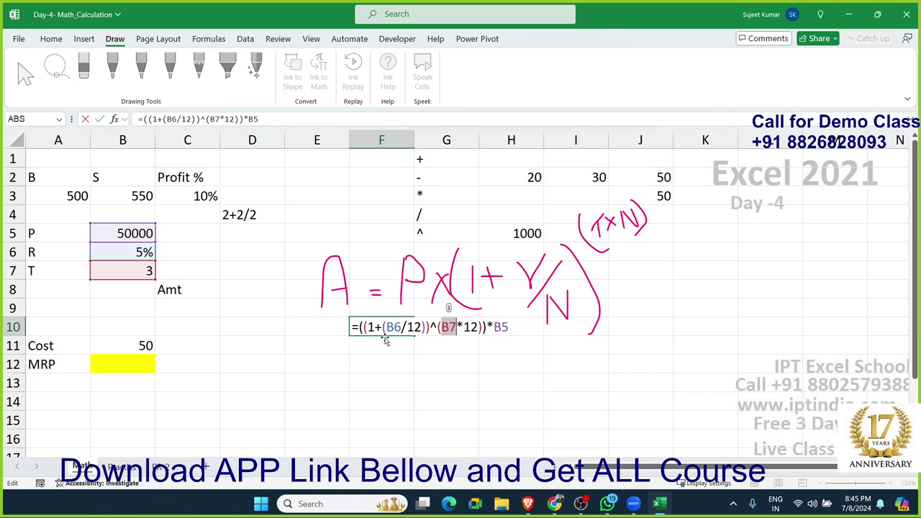
{"action": "left_click", "coordinate": [393, 327]}
{"action": "key", "text": "Escape"}
Cut the formula from F10 into D8 beside Amt, showing 58073.61
{"action": "key", "text": "ctrl+c"}
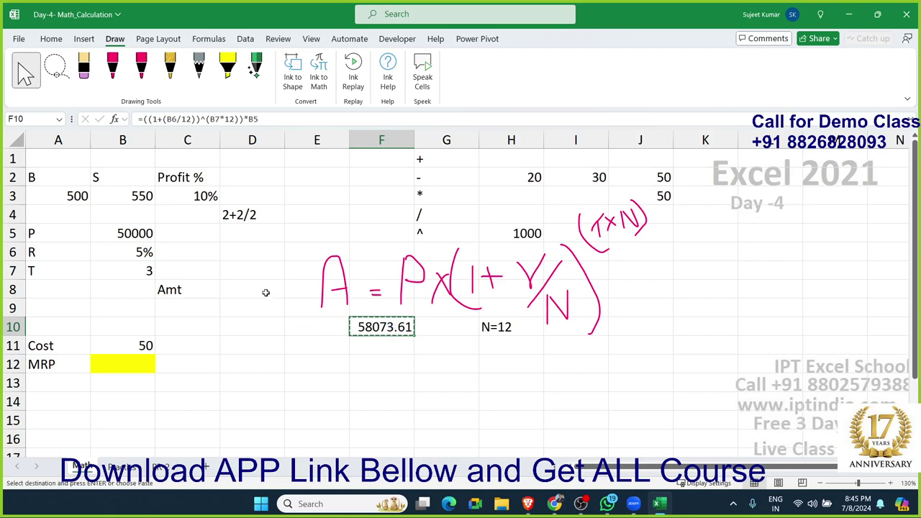
{"action": "left_click", "coordinate": [265, 291]}
{"action": "key", "text": "Return"}
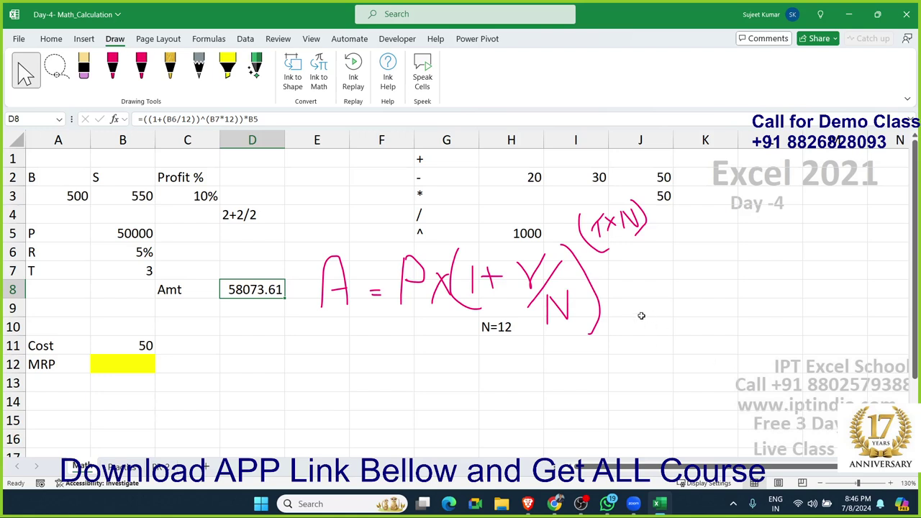
Delete the handwritten bracketed part, letter A and equals sign from the sheet
{"action": "left_click", "coordinate": [583, 278]}
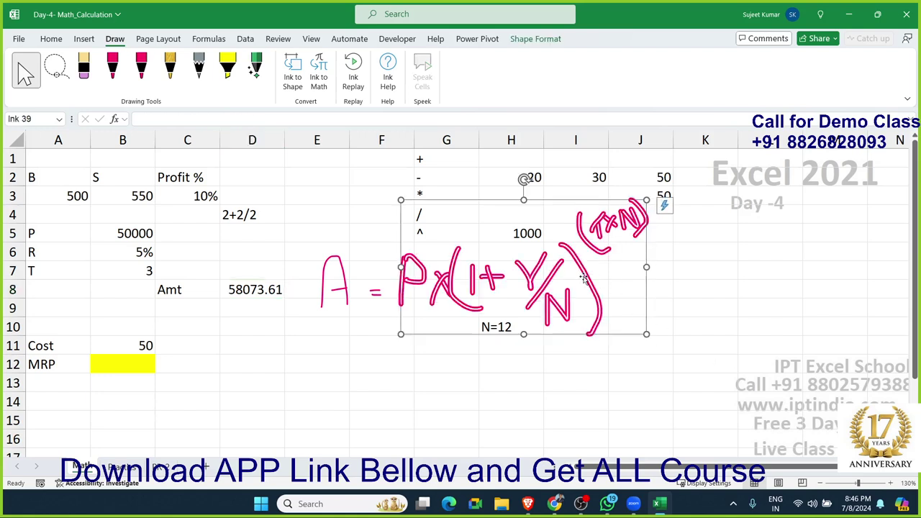
{"action": "key", "text": "Delete"}
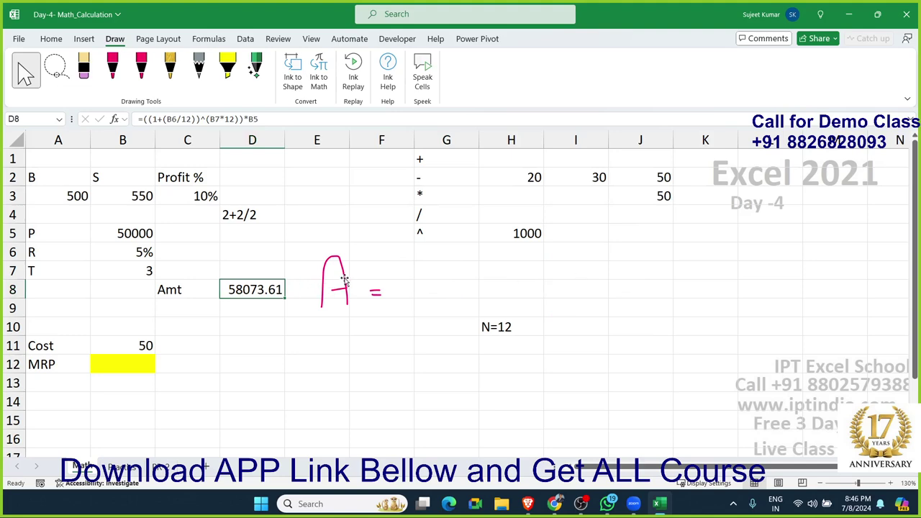
{"action": "left_click", "coordinate": [344, 280]}
{"action": "key", "text": "Delete"}
{"action": "left_click", "coordinate": [377, 294]}
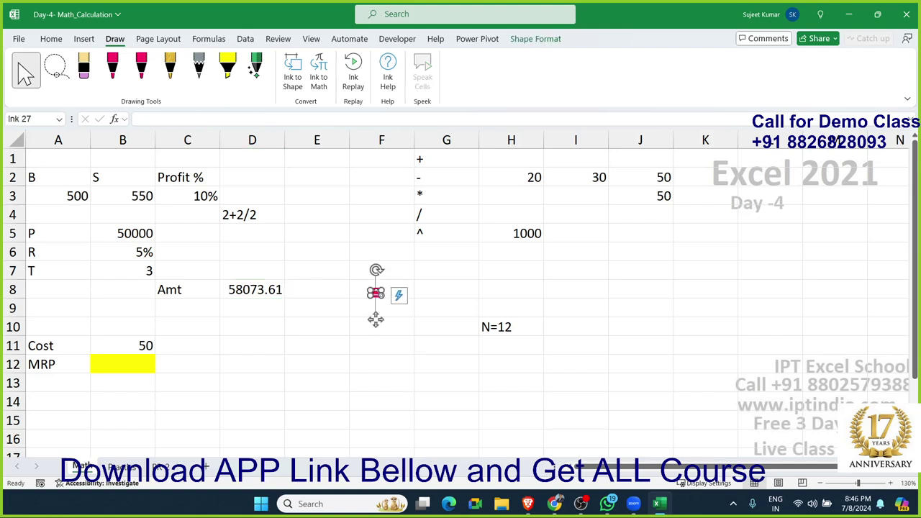
{"action": "key", "text": "Delete"}
Select the yellow MRP cell B12 and scroll the Cost and MRP rows into view
{"action": "left_click", "coordinate": [144, 353]}
{"action": "scroll", "coordinate": [146, 357], "scroll_direction": "down", "scroll_amount": 3}
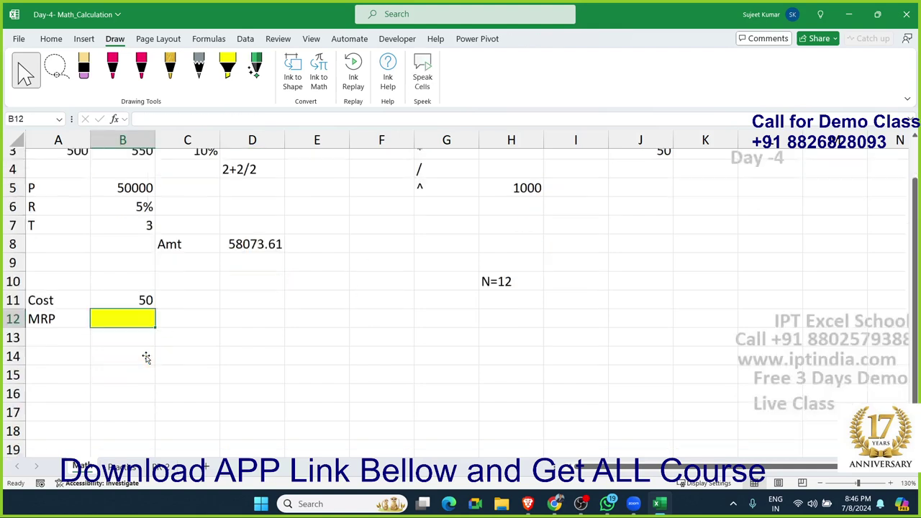
{"action": "scroll", "coordinate": [146, 357], "scroll_direction": "down", "scroll_amount": 1}
{"action": "scroll", "coordinate": [146, 357], "scroll_direction": "down", "scroll_amount": 2}
{"action": "scroll", "coordinate": [146, 339], "scroll_direction": "up", "scroll_amount": 1}
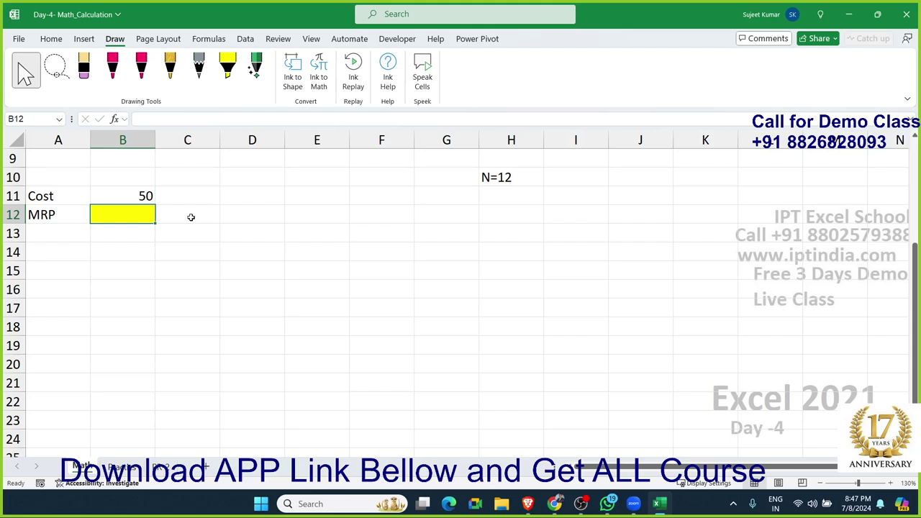
Start D12's formula =B11*5 to take 5% of the Cost 50
{"action": "key", "text": "Right"}
{"action": "key", "text": "Right"}
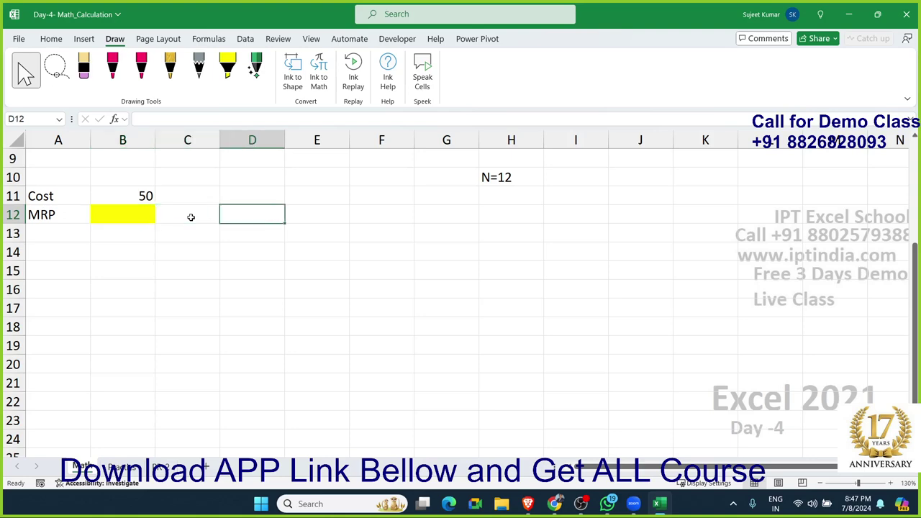
{"action": "type", "text": "="}
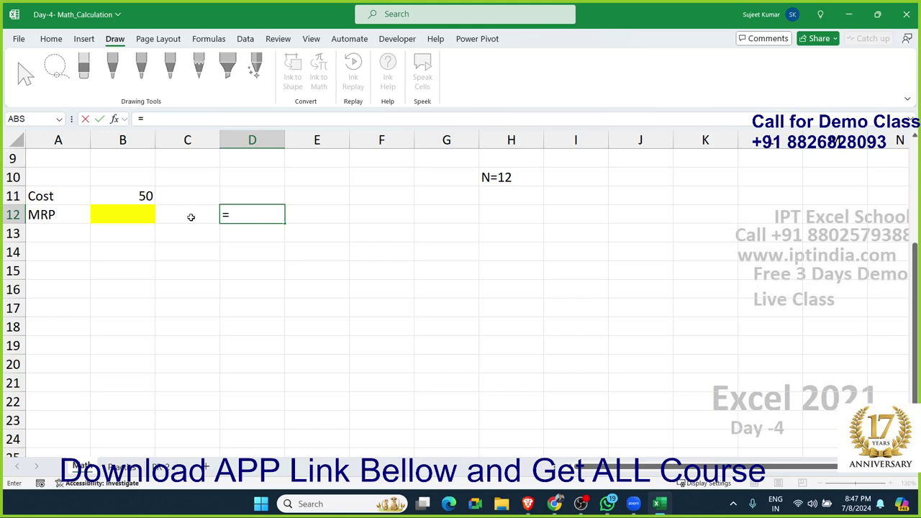
{"action": "left_click", "coordinate": [190, 217]}
{"action": "key", "text": "Up"}
{"action": "key", "text": "Left"}
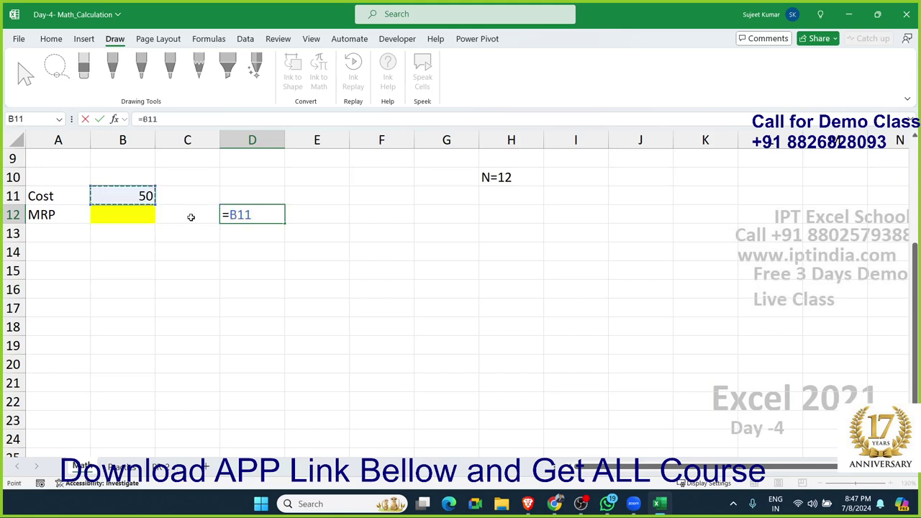
{"action": "type", "text": "*"}
{"action": "type", "text": "5"}
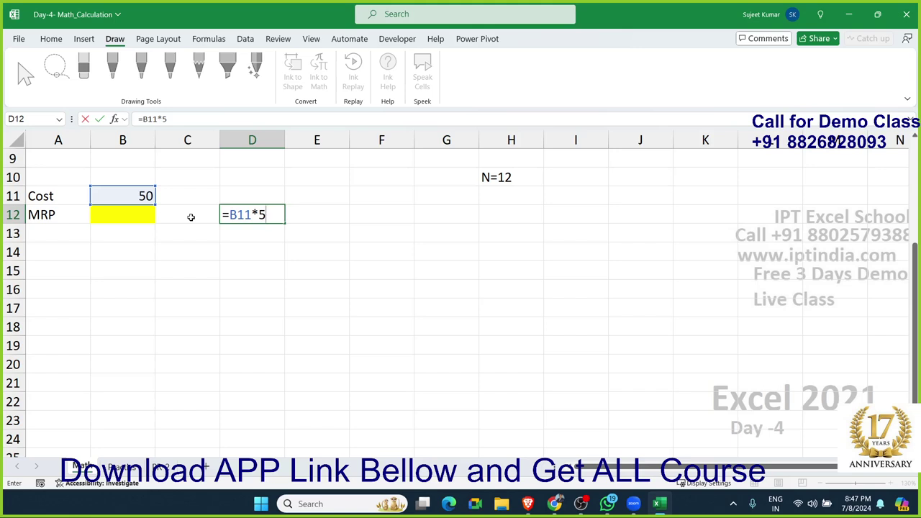
Finish D12 as =B11*5% (2.5) and enter =B11+D12 in D13 for 52.5
{"action": "type", "text": "%"}
{"action": "key", "text": "Return"}
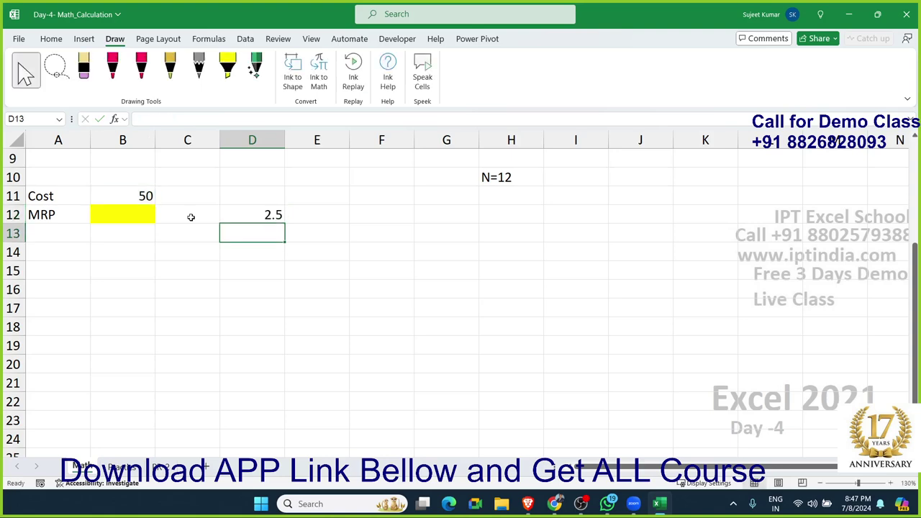
{"action": "type", "text": "="}
{"action": "key", "text": "Left"}
{"action": "key", "text": "Up"}
{"action": "key", "text": "Up"}
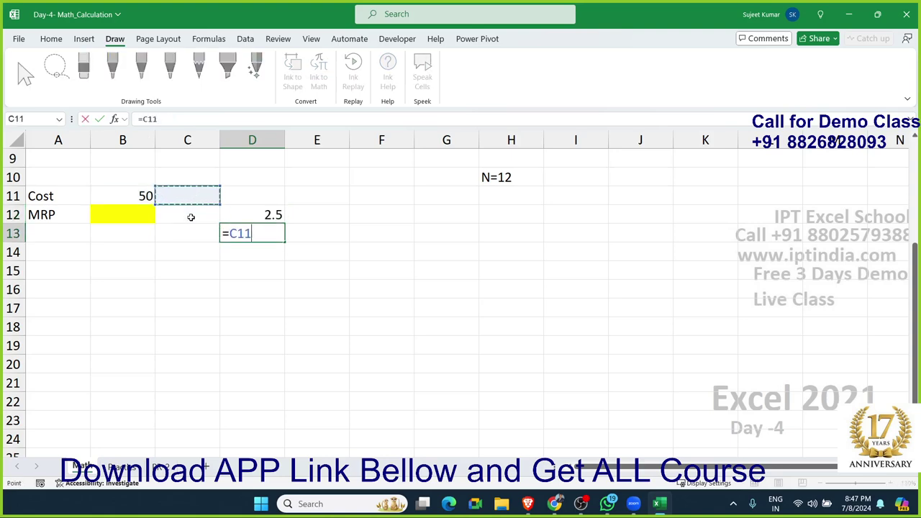
{"action": "key", "text": "Left"}
{"action": "type", "text": "+"}
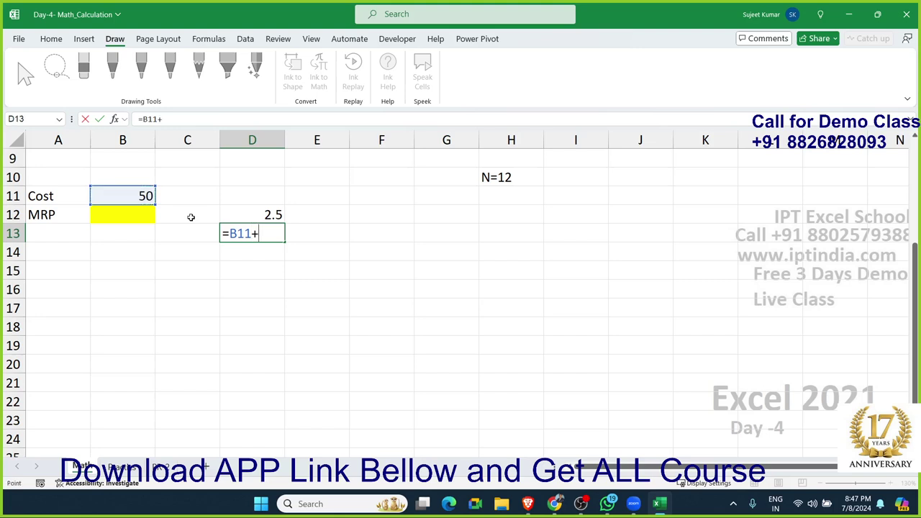
{"action": "key", "text": "Up"}
{"action": "key", "text": "Return"}
Enter =D13*10% in E12 (5.25) and =D13+E12 in E13 (57.75)
{"action": "key", "text": "Up"}
{"action": "key", "text": "Up"}
{"action": "key", "text": "Right"}
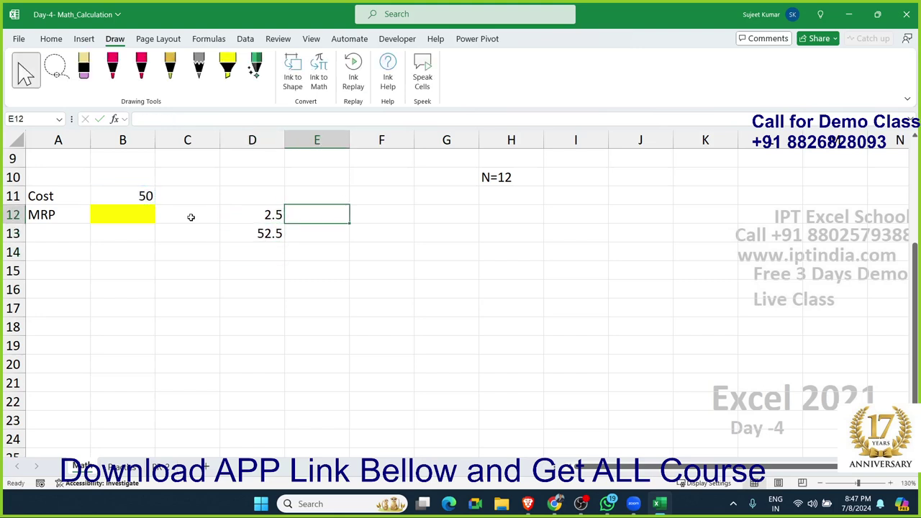
{"action": "type", "text": "="}
{"action": "key", "text": "Down"}
{"action": "key", "text": "Left"}
{"action": "type", "text": "*"}
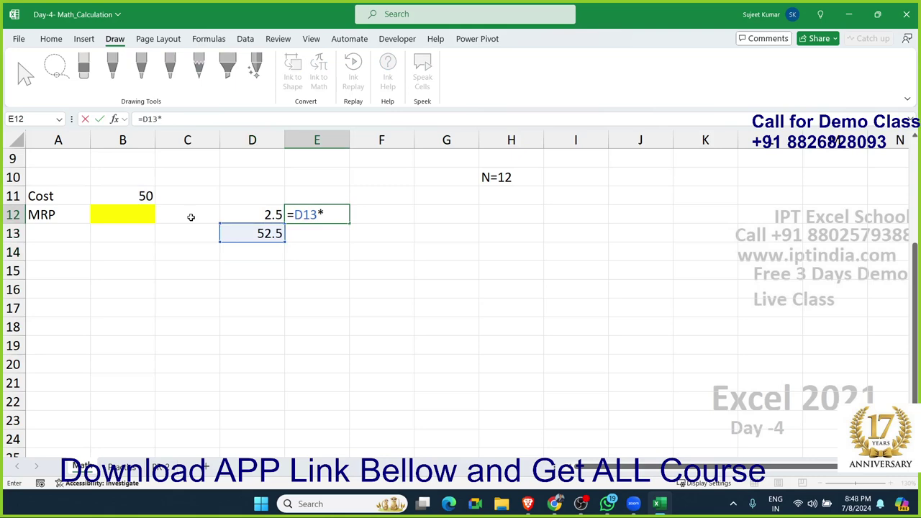
{"action": "type", "text": "10"}
{"action": "type", "text": "%"}
{"action": "key", "text": "Return"}
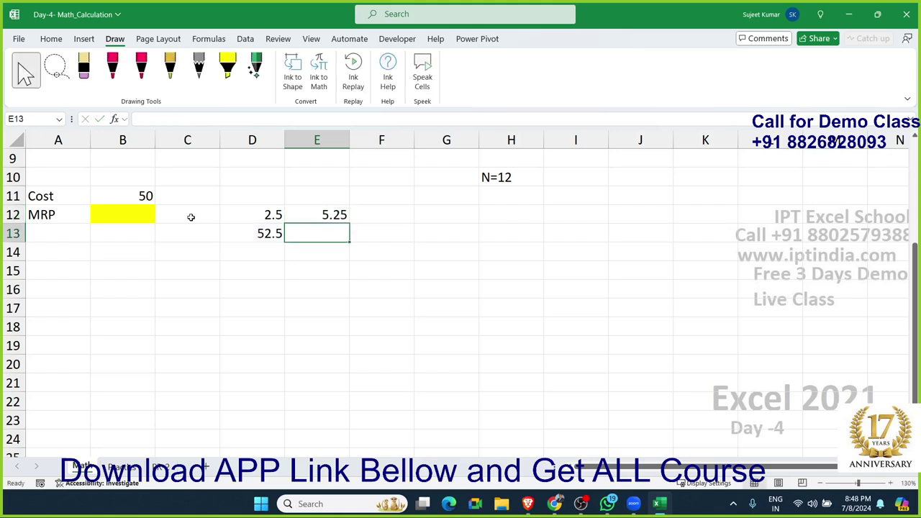
{"action": "type", "text": "="}
{"action": "key", "text": "Left"}
{"action": "type", "text": "+"}
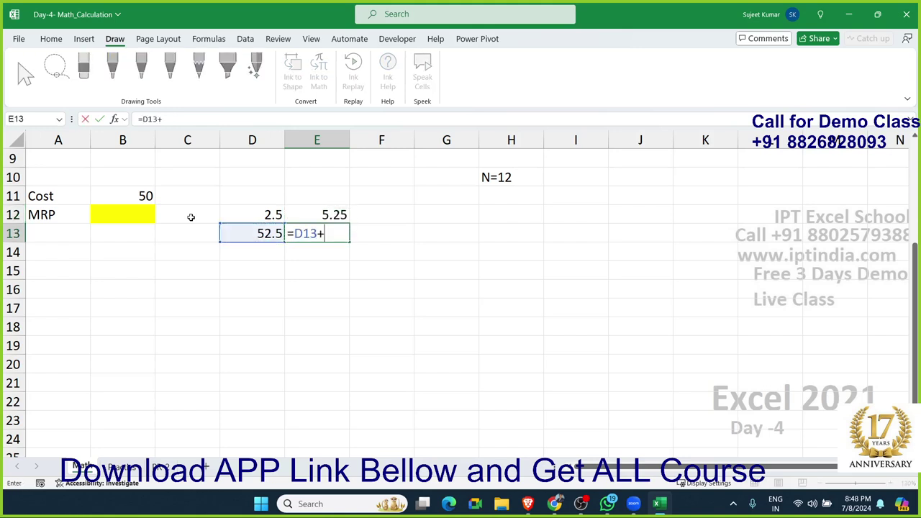
{"action": "key", "text": "Up"}
{"action": "key", "text": "Return"}
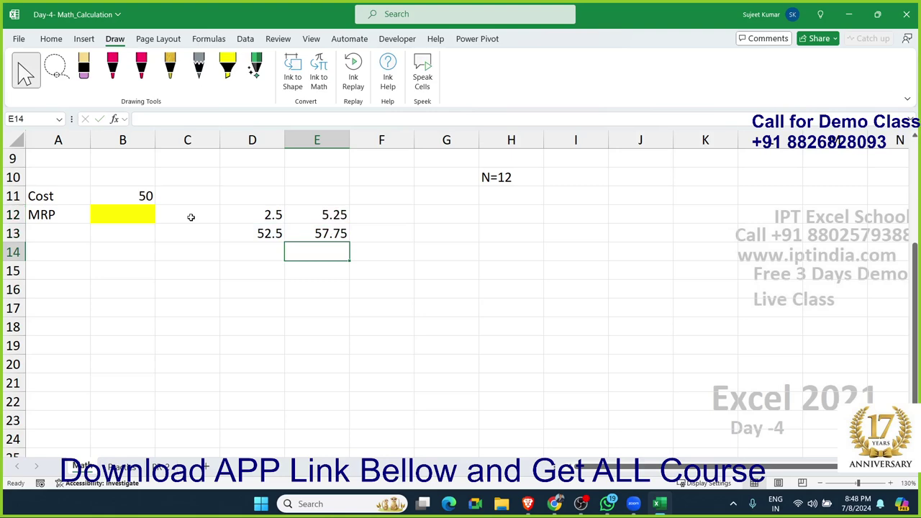
Enter =E13*15% in F12 (8.6625) and =E13+F12 in F13 (66.4125)
{"action": "key", "text": "Up"}
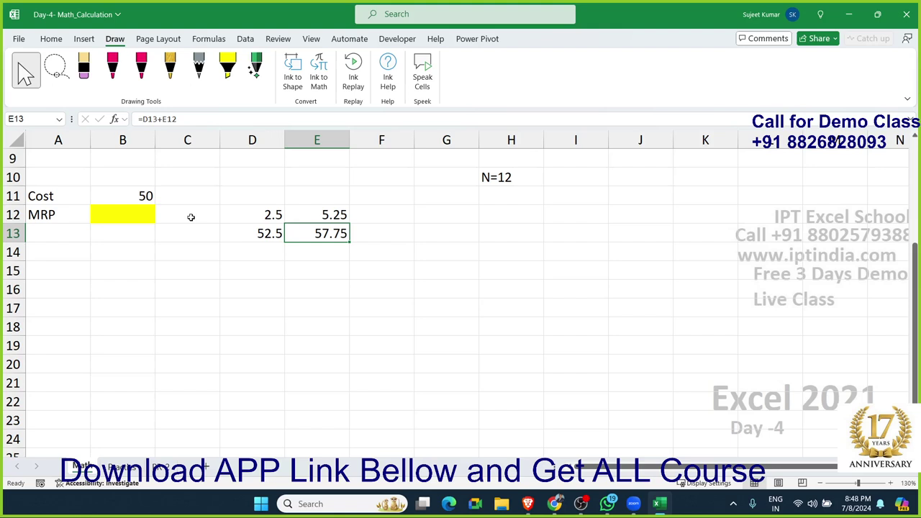
{"action": "key", "text": "Right"}
{"action": "key", "text": "Up"}
{"action": "type", "text": "="}
{"action": "key", "text": "Down"}
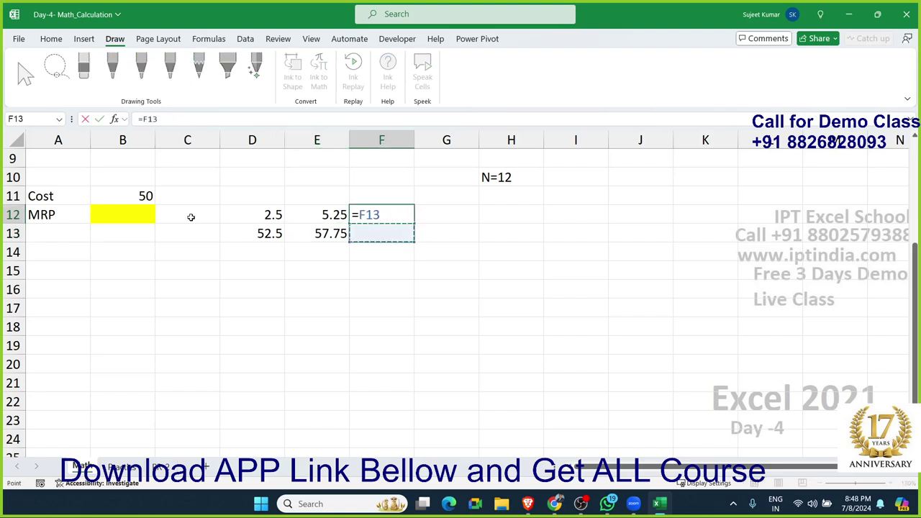
{"action": "key", "text": "Left"}
{"action": "type", "text": "*"}
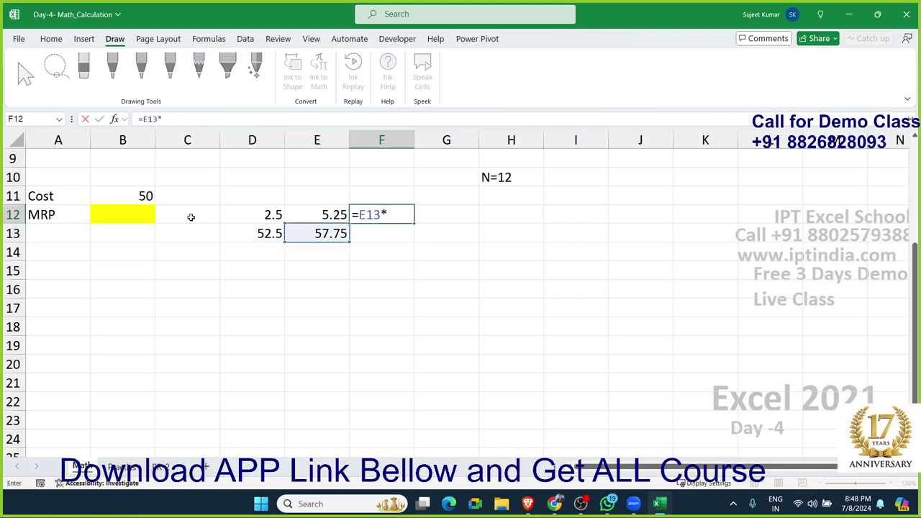
{"action": "type", "text": "15"}
{"action": "type", "text": "%"}
{"action": "key", "text": "Return"}
{"action": "type", "text": "="}
{"action": "key", "text": "Left"}
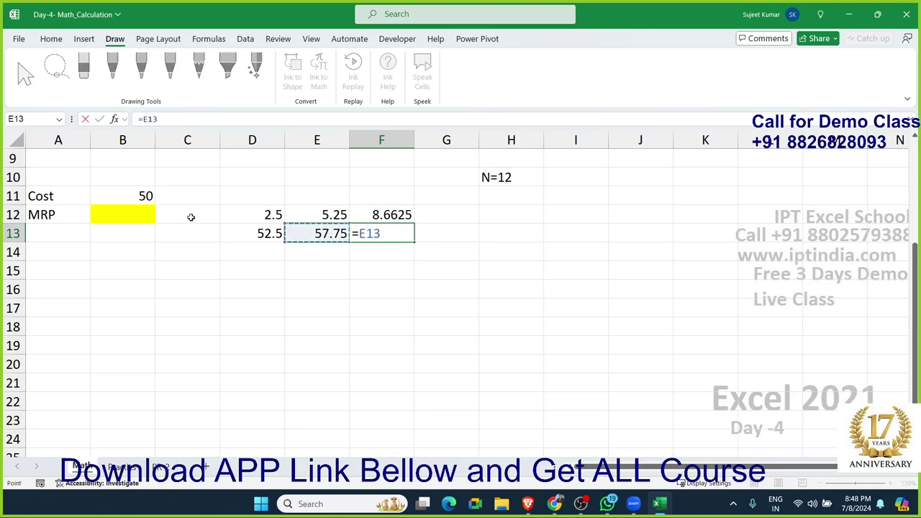
{"action": "type", "text": "+"}
{"action": "key", "text": "Up"}
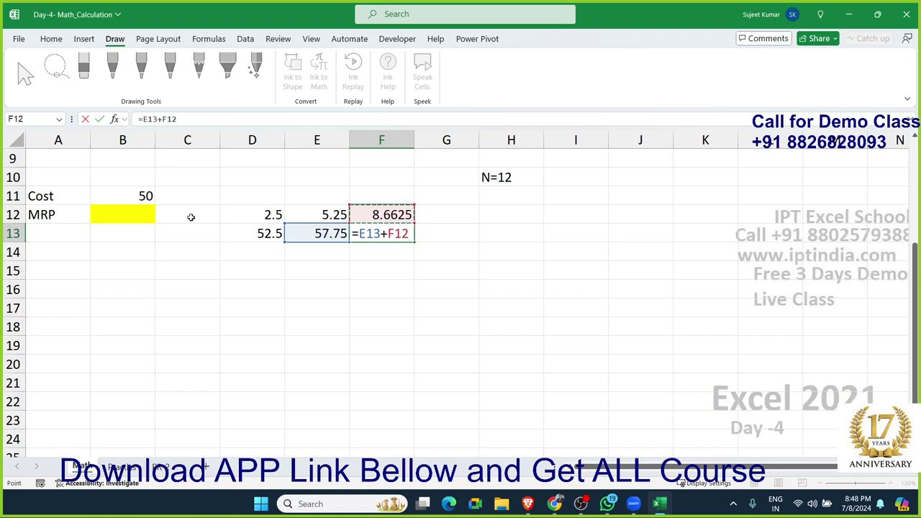
{"action": "key", "text": "Return"}
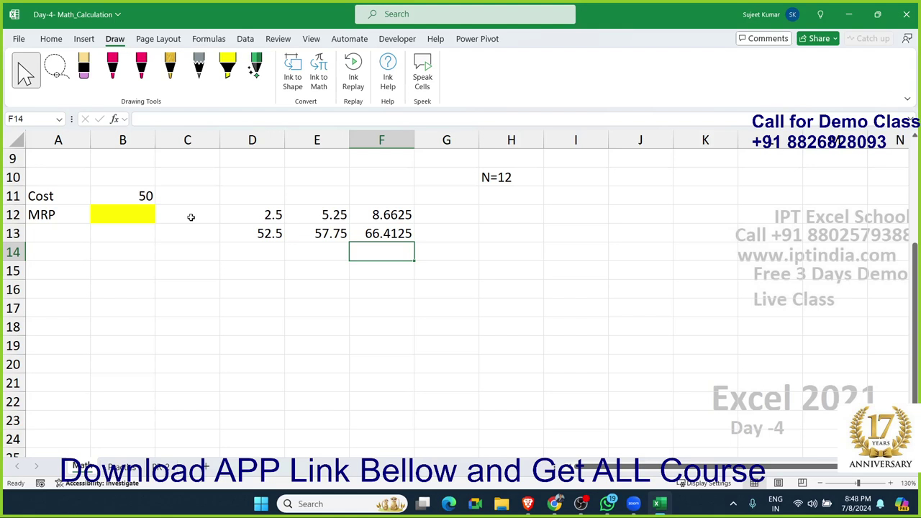
Enter =F13*20% in G12 to get 13.2825, 20% of 66.4125
{"action": "left_click", "coordinate": [441, 215]}
{"action": "type", "text": "="}
{"action": "key", "text": "Down"}
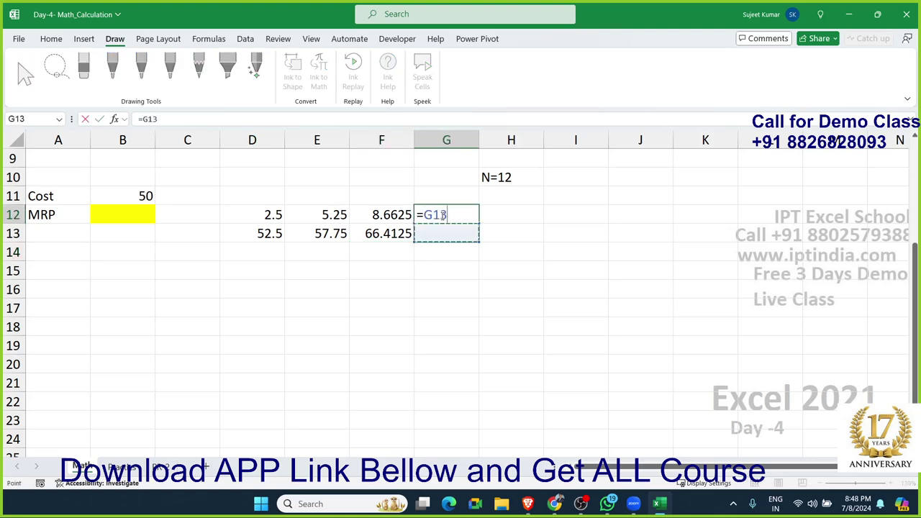
{"action": "key", "text": "Left"}
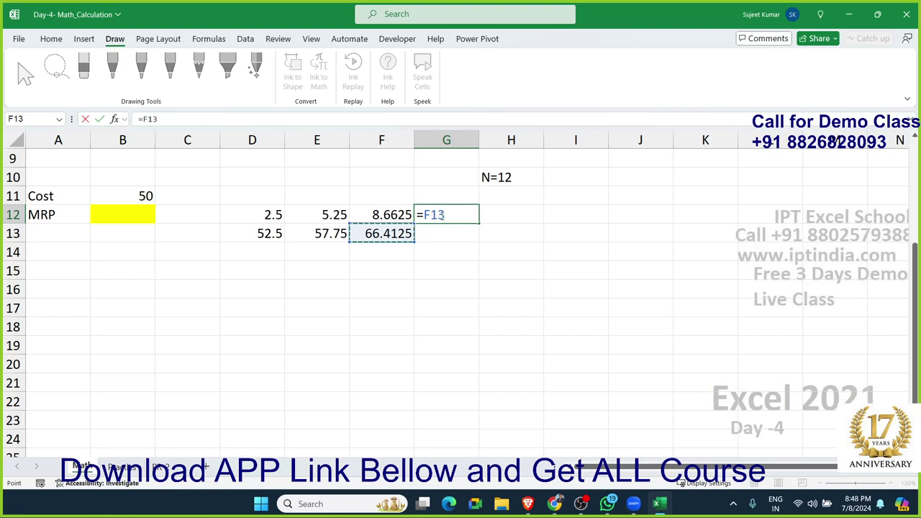
{"action": "type", "text": "*20"}
{"action": "type", "text": "%"}
{"action": "key", "text": "Return"}
Total the MRP in G13 with =F13+G12, giving 79.695
{"action": "type", "text": "="}
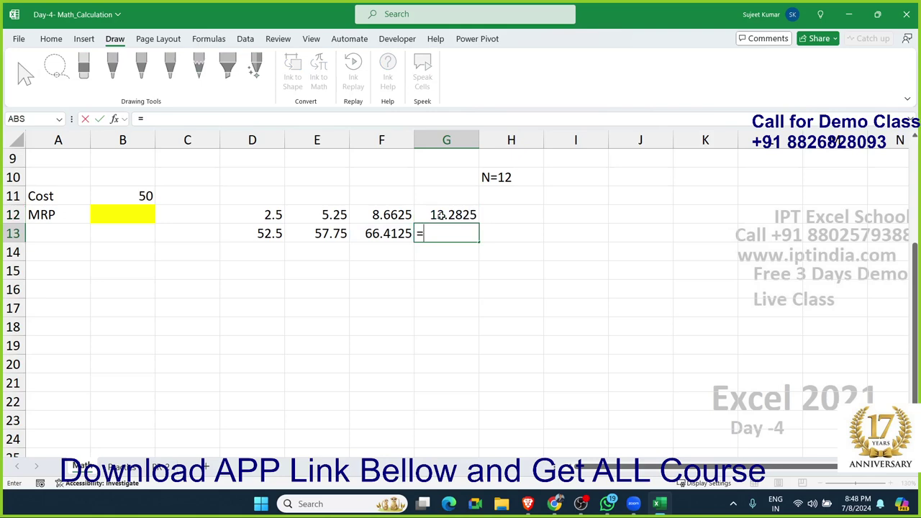
{"action": "key", "text": "Left"}
{"action": "type", "text": "+"}
{"action": "key", "text": "Up"}
{"action": "key", "text": "Return"}
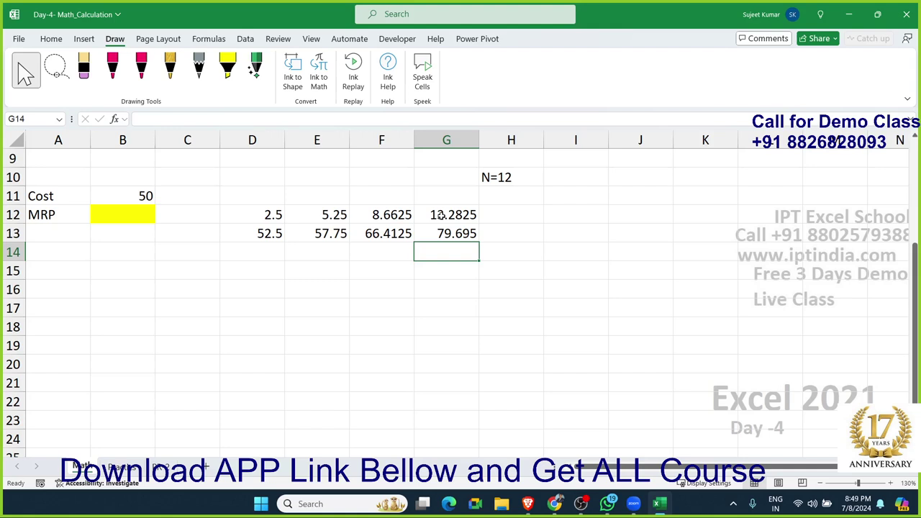
Step back through the row 12 and 13 cells to review their percentage formulas
{"action": "key", "text": "Up"}
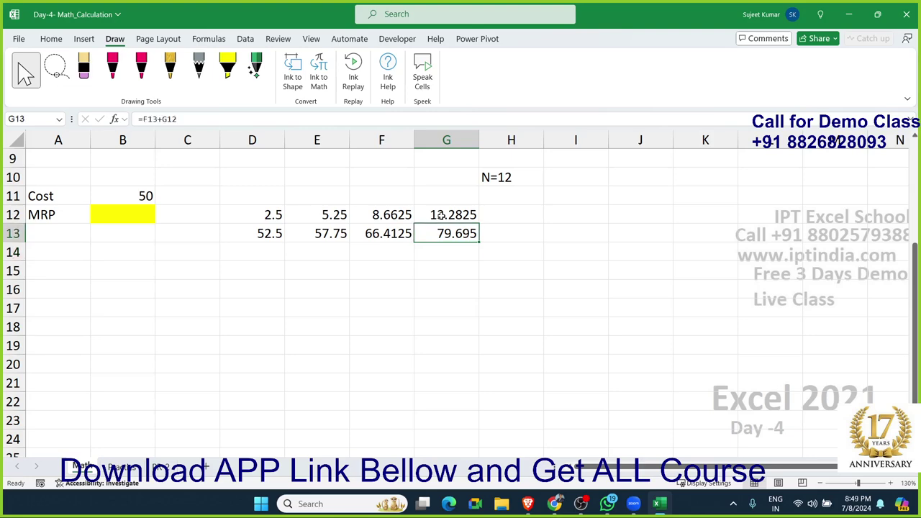
{"action": "key", "text": "Left"}
{"action": "key", "text": "Left"}
{"action": "key", "text": "Left"}
{"action": "key", "text": "Left"}
{"action": "key", "text": "Up"}
{"action": "key", "text": "Right"}
{"action": "key", "text": "Right"}
{"action": "key", "text": "Right"}
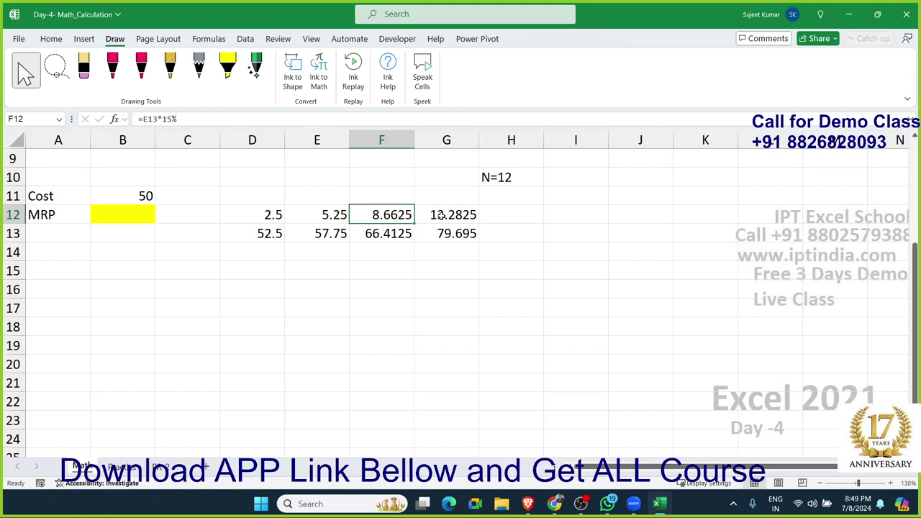
{"action": "key", "text": "Right"}
{"action": "key", "text": "Right"}
{"action": "key", "text": "Left"}
{"action": "key", "text": "Left"}
{"action": "key", "text": "Left"}
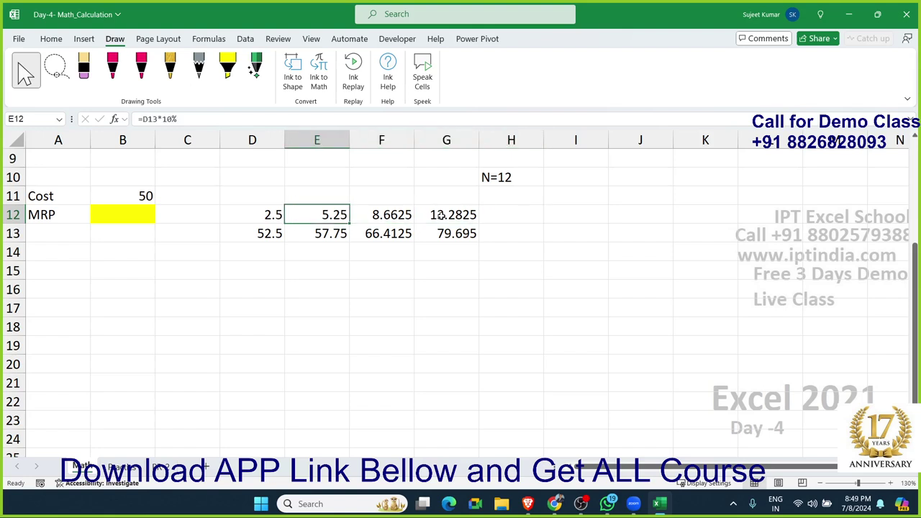
Rewrite D13 as =B11+(B11*5%) to give 52.5 and clear the 2.5 from D12
{"action": "left_click", "coordinate": [223, 217]}
{"action": "key", "text": "F2"}
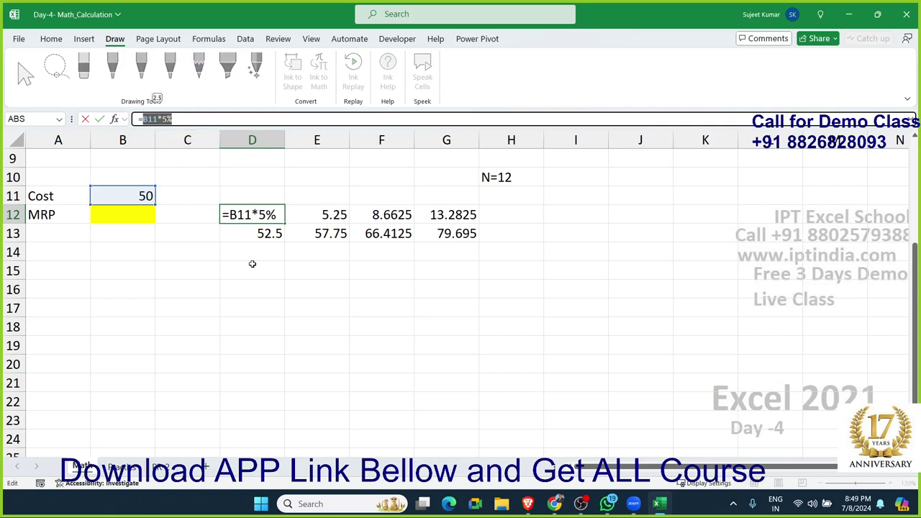
{"action": "key", "text": "Escape"}
{"action": "double_click", "coordinate": [267, 233]}
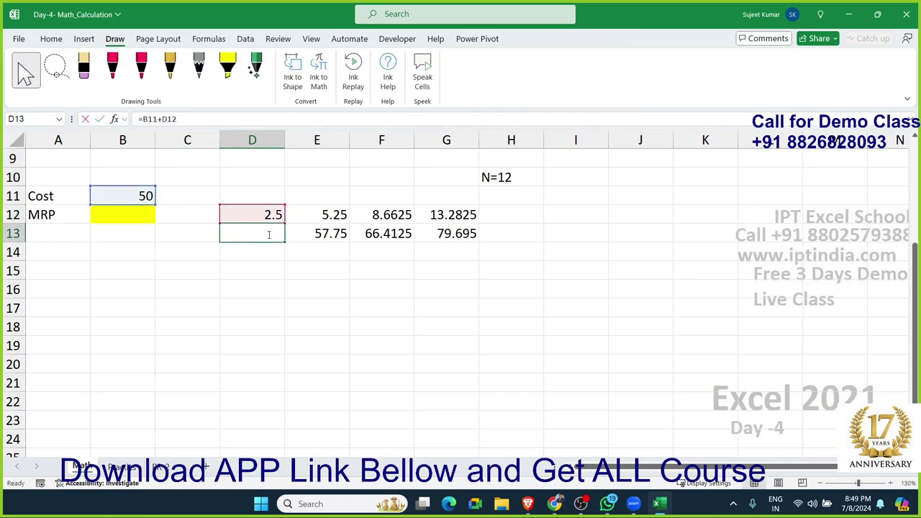
{"action": "double_click", "coordinate": [271, 234]}
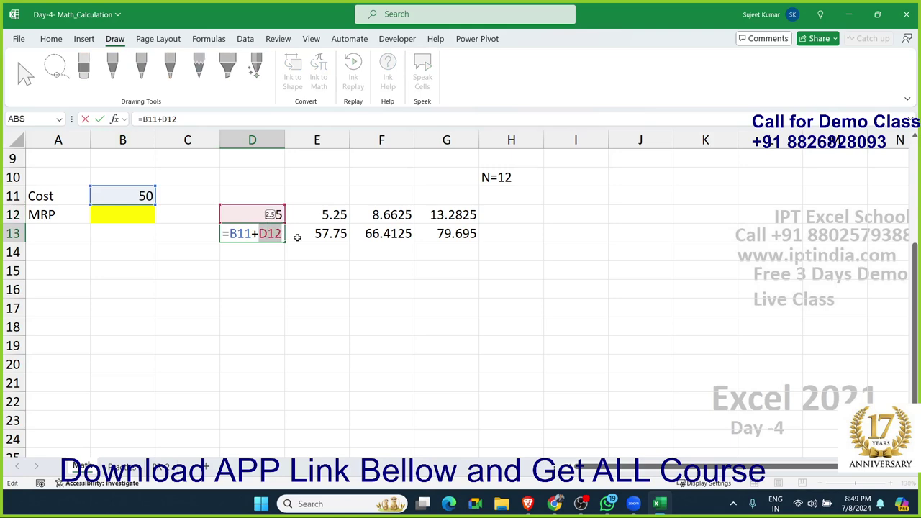
{"action": "key", "text": "BackSpace"}
{"action": "type", "text": "("}
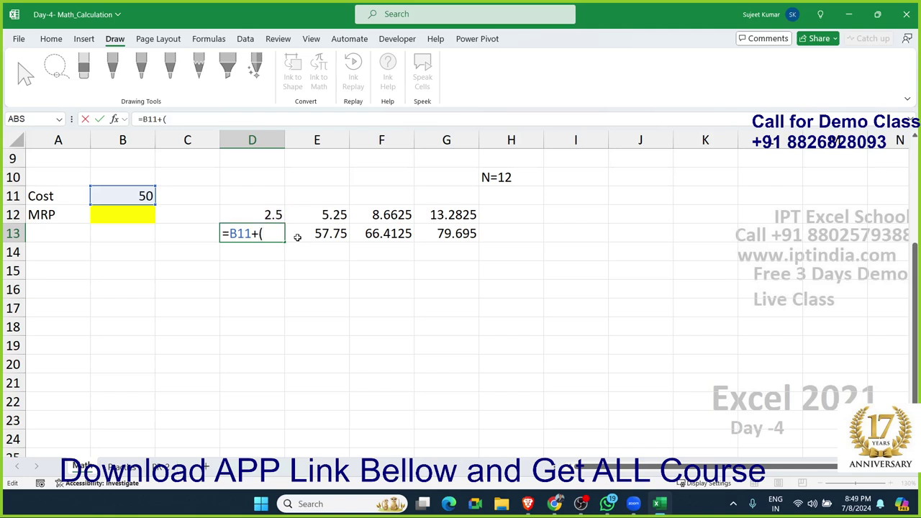
{"action": "type", "text": "B11*5%)"}
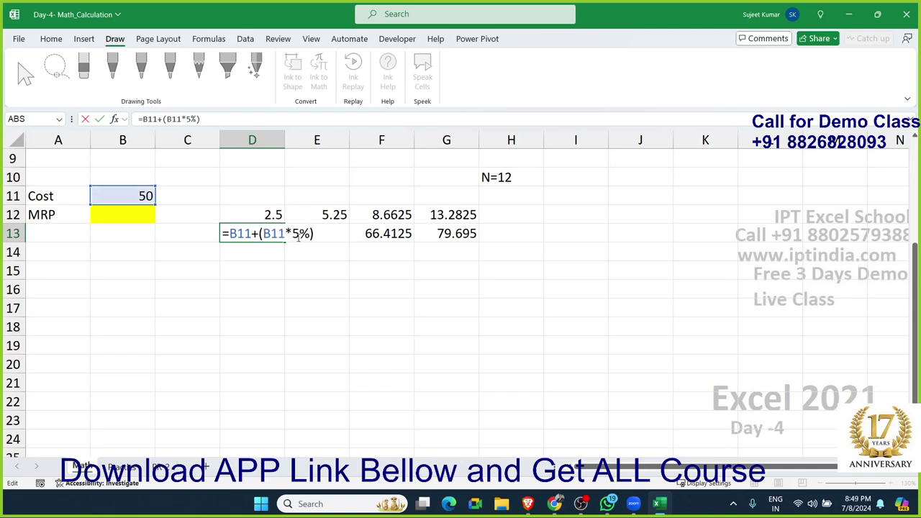
{"action": "key", "text": "Return"}
{"action": "key", "text": "Up"}
{"action": "key", "text": "Up"}
{"action": "key", "text": "End"}
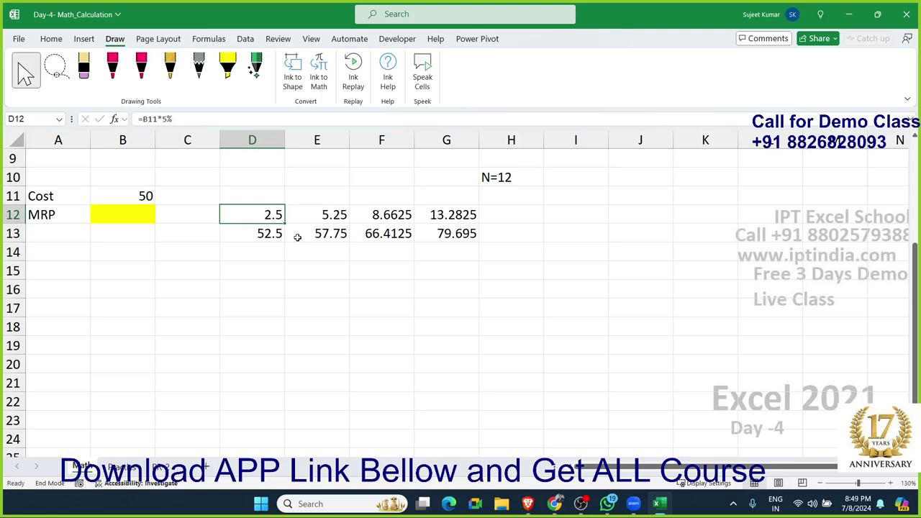
{"action": "key", "text": "Delete"}
{"action": "key", "text": "Down"}
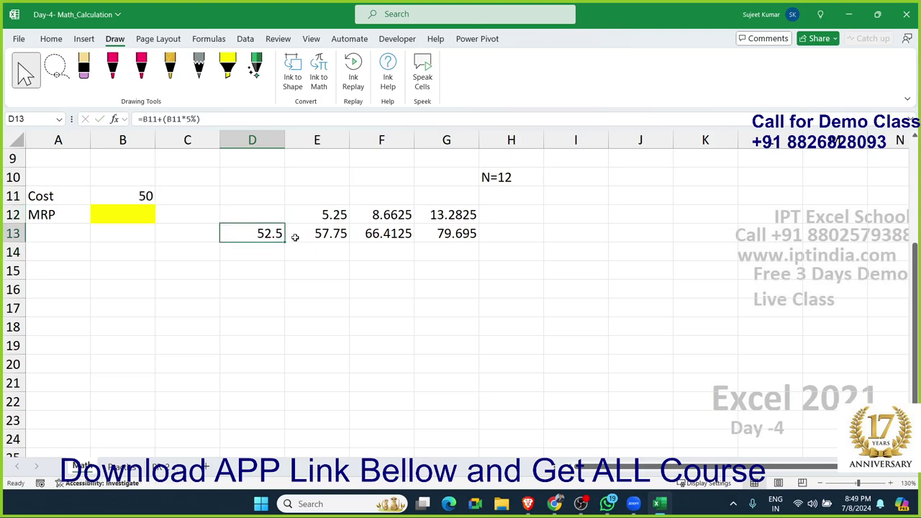
Change E12 to =(B11+(B11*5%))*10% using D13's expression, still 5.25
{"action": "double_click", "coordinate": [273, 230]}
{"action": "left_click_drag", "start_coordinate": [230, 233], "coordinate": [317, 233]}
{"action": "key", "text": "ctrl+c"}
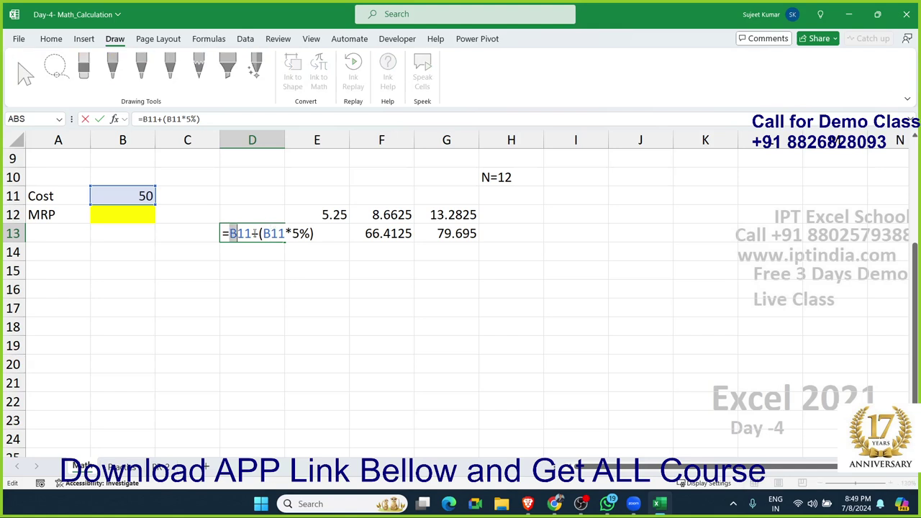
{"action": "key", "text": "ctrl+Return"}
{"action": "double_click", "coordinate": [327, 217]}
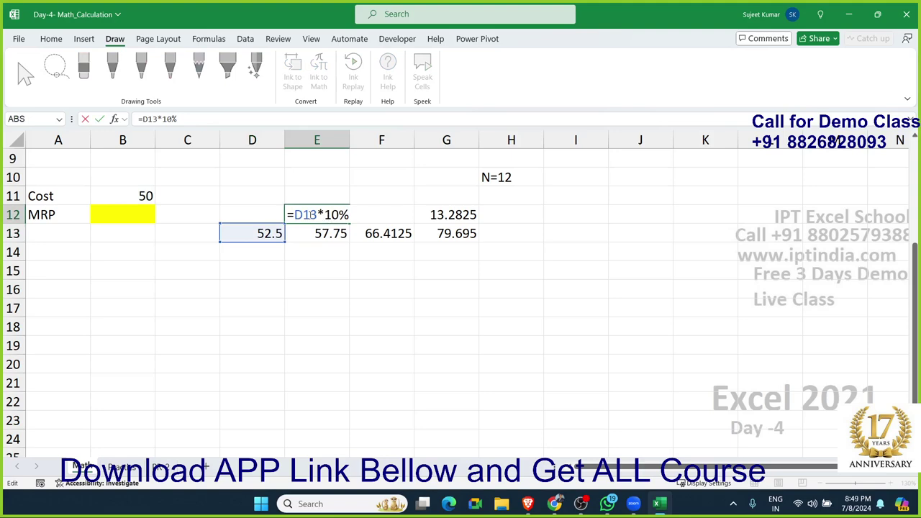
{"action": "left_click_drag", "start_coordinate": [295, 215], "coordinate": [316, 214]}
{"action": "type", "text": "()"}
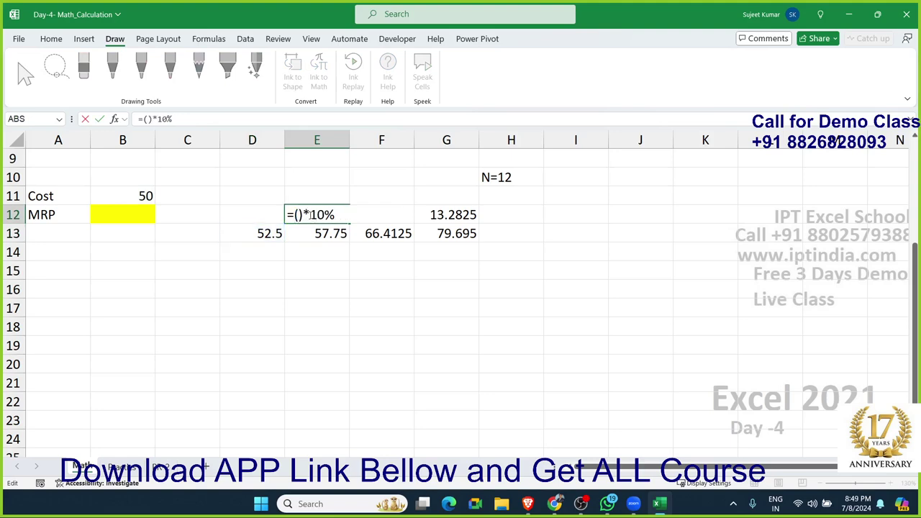
{"action": "key", "text": "ctrl+v"}
{"action": "key", "text": "Return"}
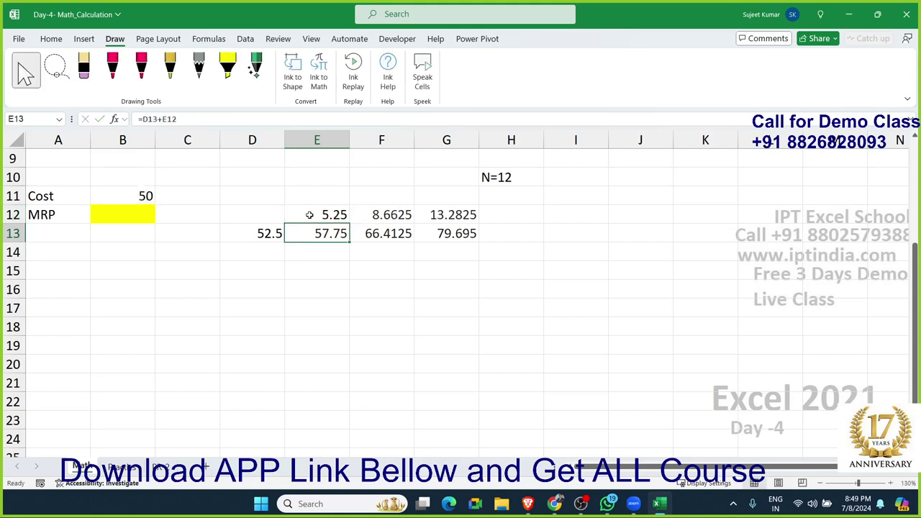
{"action": "key", "text": "Left"}
{"action": "key", "text": "Right"}
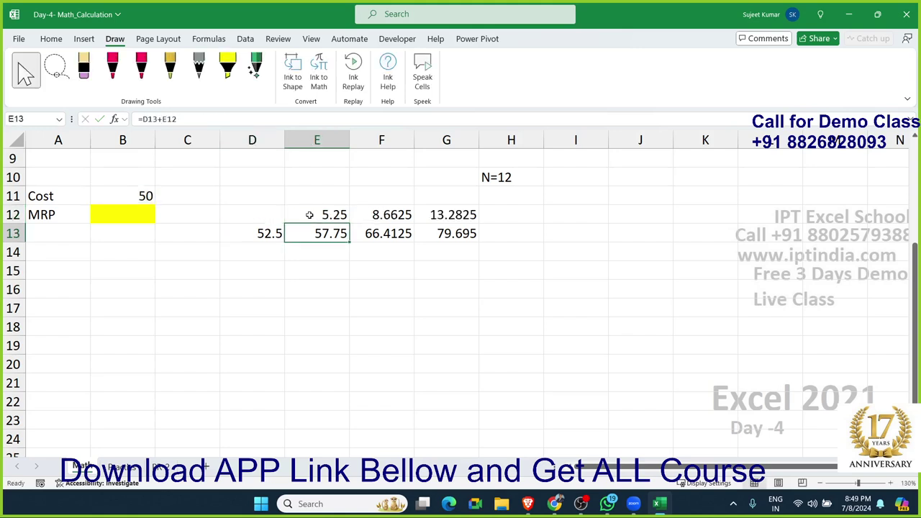
Start E13 with (B11+(B11*5%)) instead of D13 and clear the D13 helper value
{"action": "double_click", "coordinate": [322, 235]}
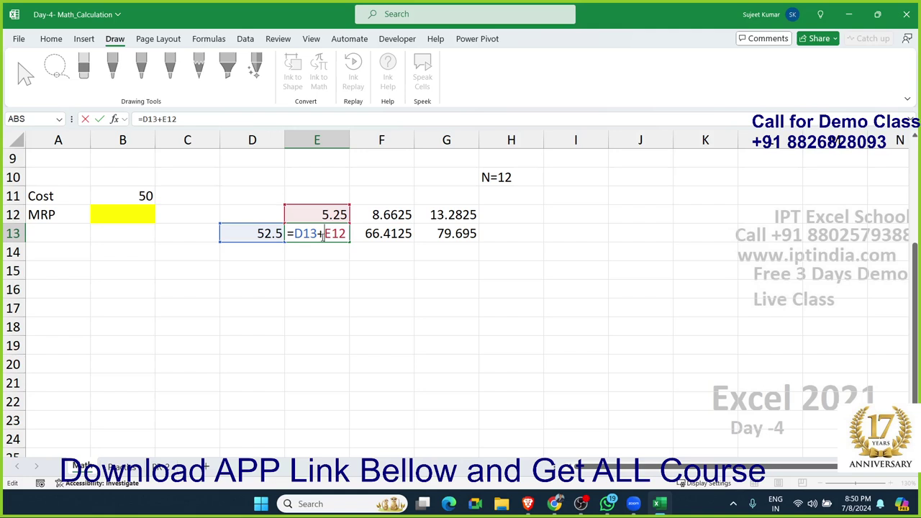
{"action": "key", "text": "BackSpace"}
{"action": "key", "text": "BackSpace"}
{"action": "key", "text": "BackSpace"}
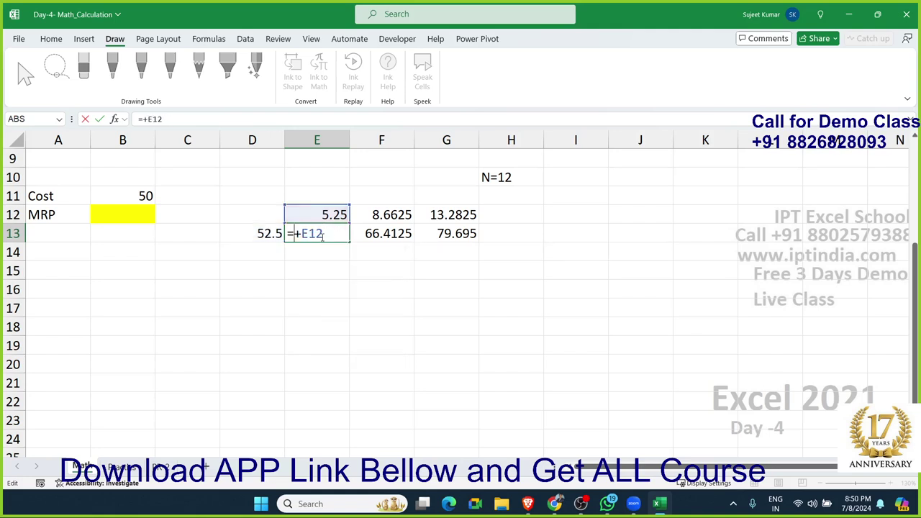
{"action": "key", "text": "BackSpace"}
{"action": "type", "text": "="}
{"action": "type", "text": "(B11+(B11*5%)"}
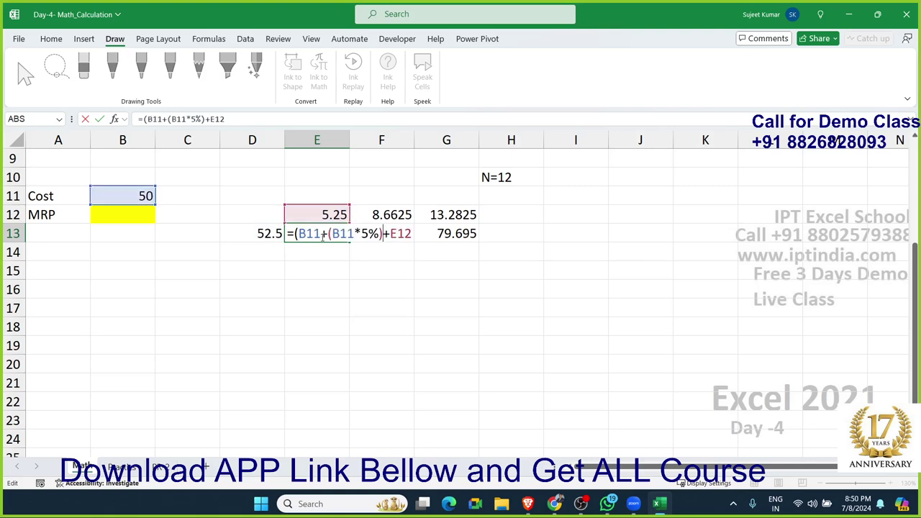
{"action": "type", "text": ")"}
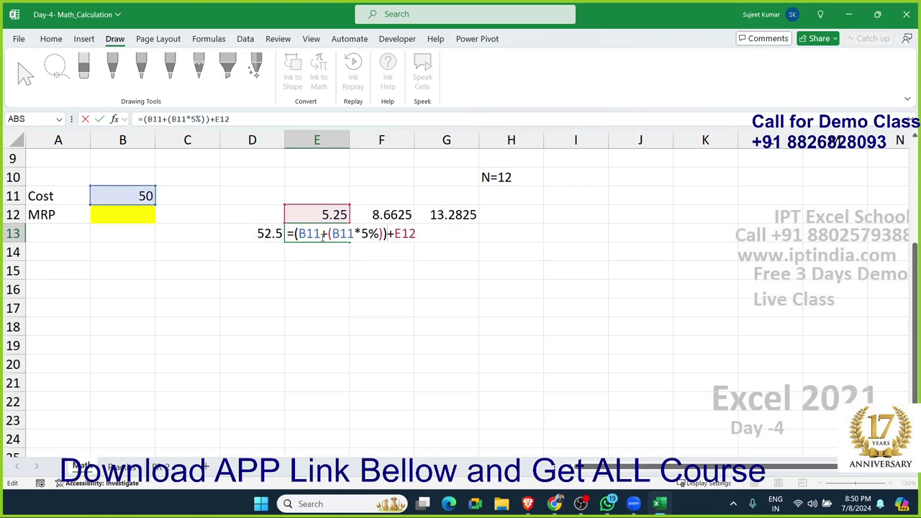
{"action": "key", "text": "Return"}
{"action": "left_click", "coordinate": [322, 234]}
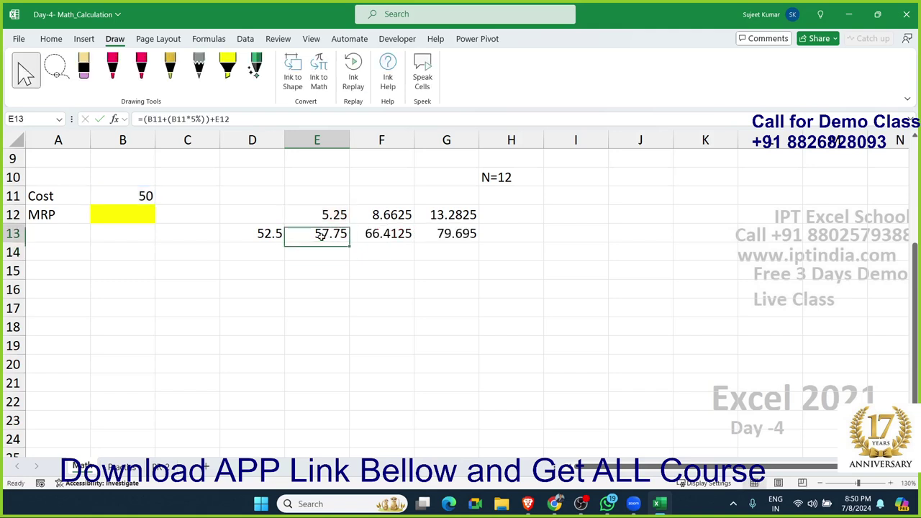
{"action": "key", "text": "Left"}
{"action": "key", "text": "Delete"}
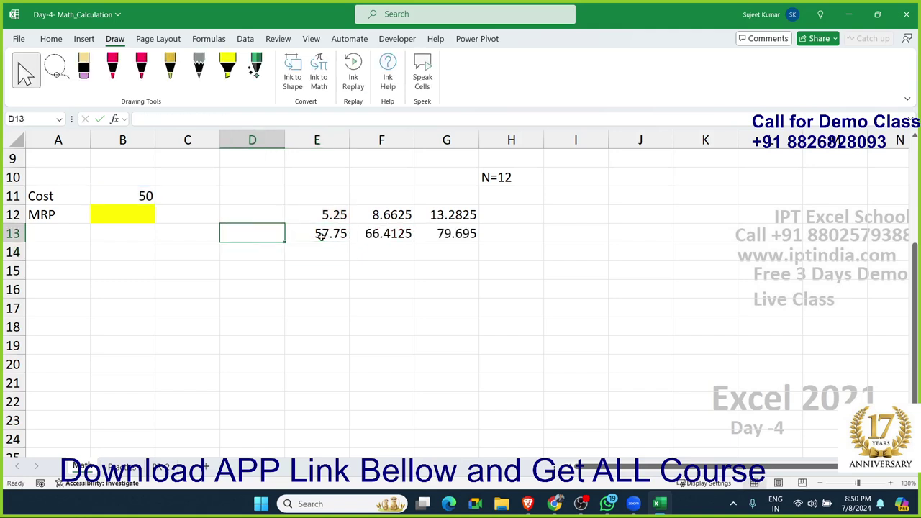
{"action": "key", "text": "Right"}
{"action": "key", "text": "Up"}
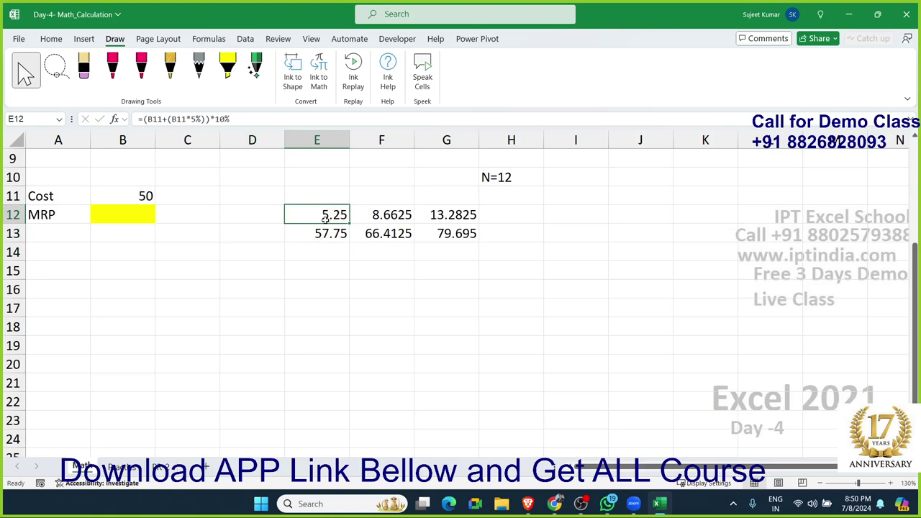
Replace the E12 reference in E13 with ((B11+(B11*5%))*10%), keeping 57.75
{"action": "double_click", "coordinate": [320, 214]}
{"action": "left_click_drag", "start_coordinate": [295, 214], "coordinate": [474, 216]}
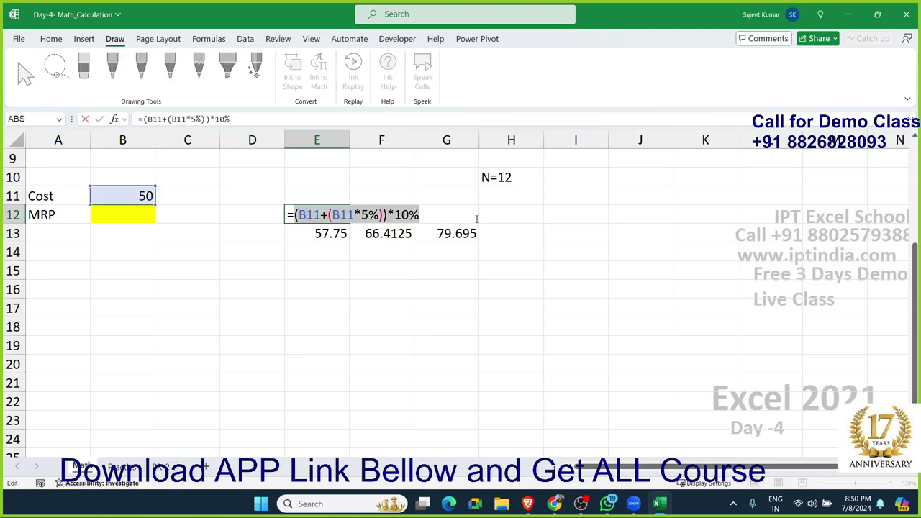
{"action": "key", "text": "Escape"}
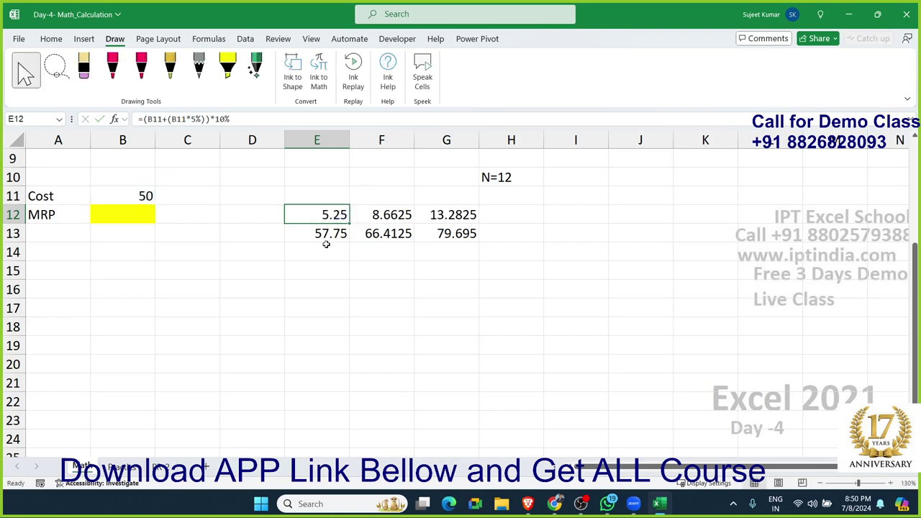
{"action": "double_click", "coordinate": [324, 238]}
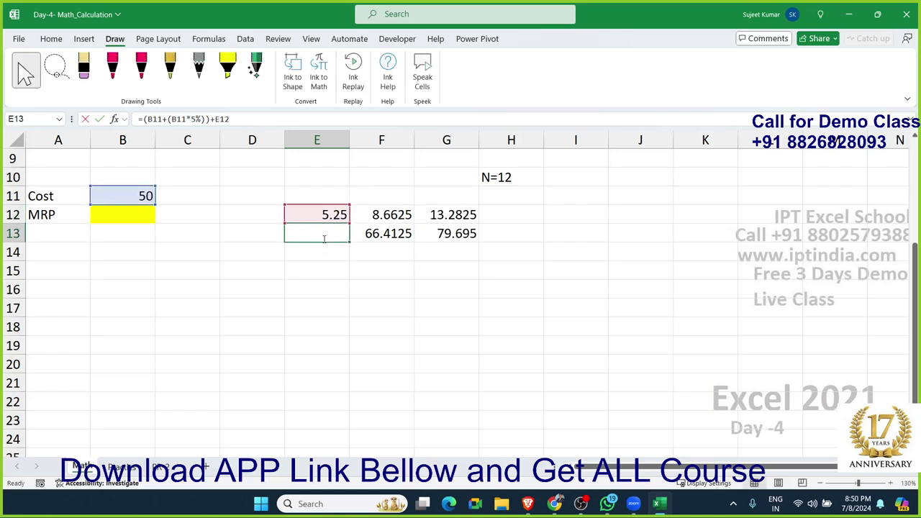
{"action": "double_click", "coordinate": [402, 234]}
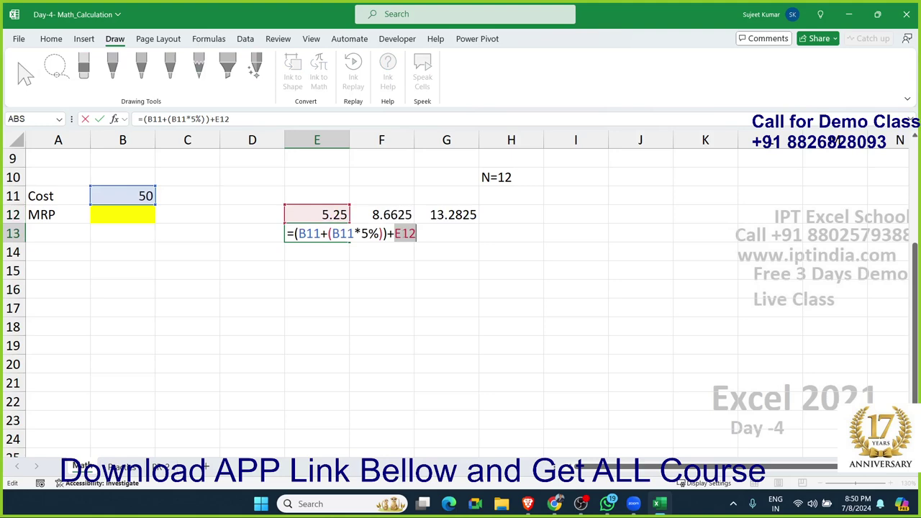
{"action": "type", "text": "((B11+(B11*5%))*10%"}
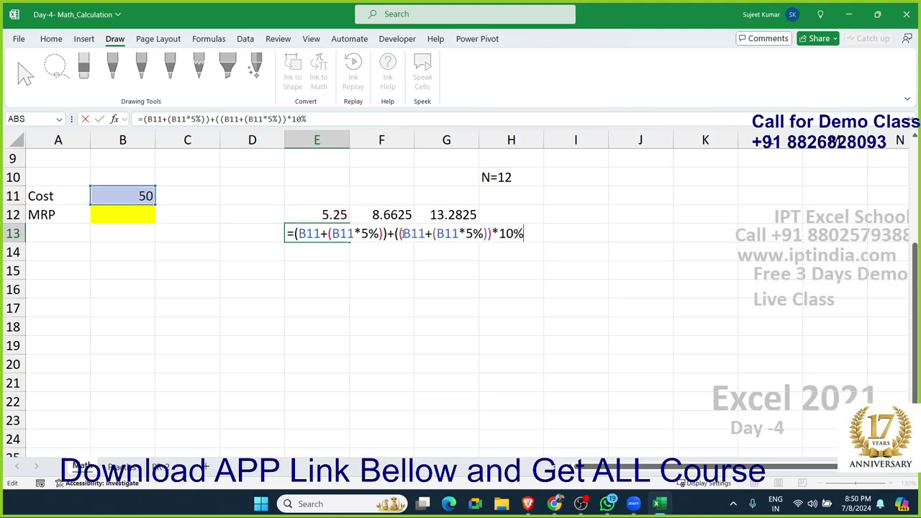
{"action": "type", "text": ")"}
{"action": "key", "text": "Return"}
Clear the 5.25 helper from E12 and review E13's combined formula
{"action": "key", "text": "Up"}
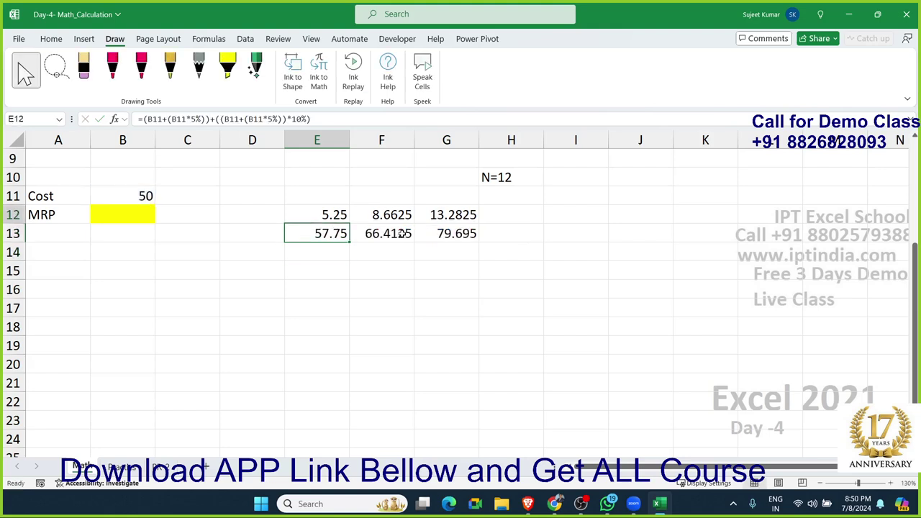
{"action": "key", "text": "Up"}
{"action": "key", "text": "Delete"}
{"action": "key", "text": "Down"}
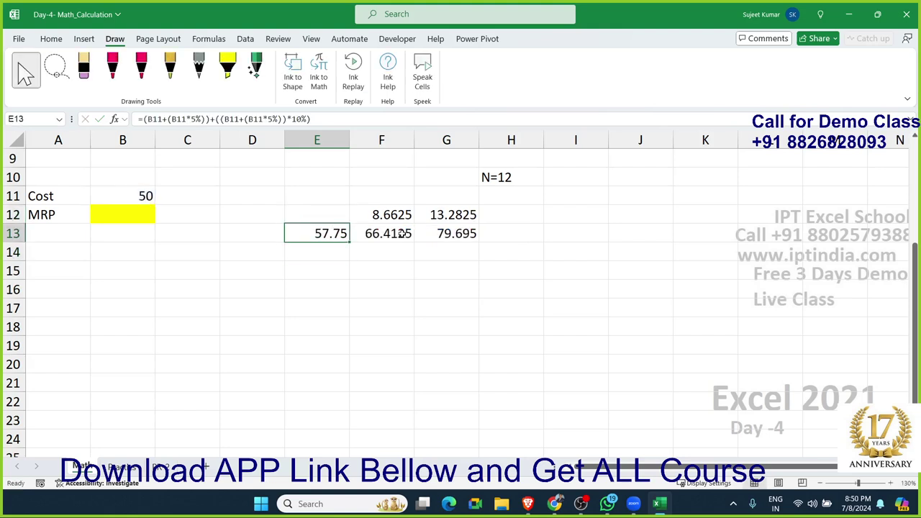
{"action": "double_click", "coordinate": [304, 233]}
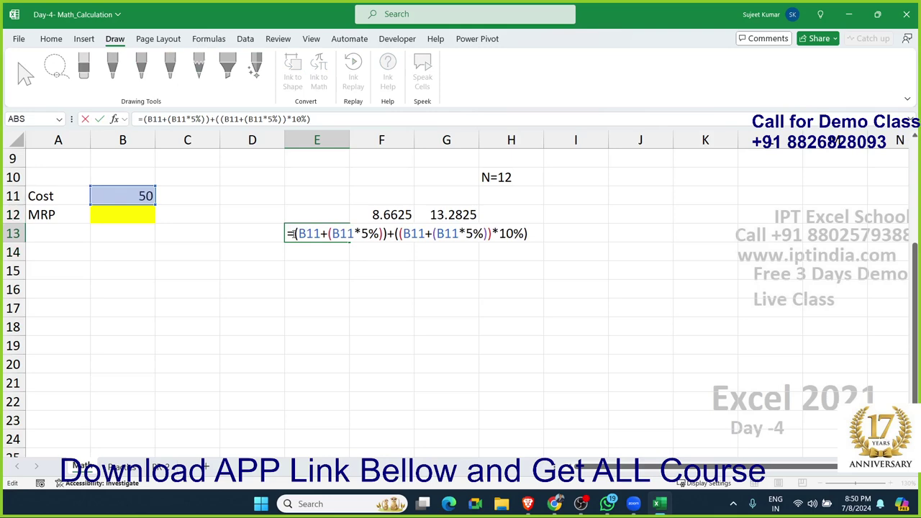
{"action": "left_click_drag", "start_coordinate": [297, 233], "coordinate": [569, 241]}
{"action": "key", "text": "ctrl+c"}
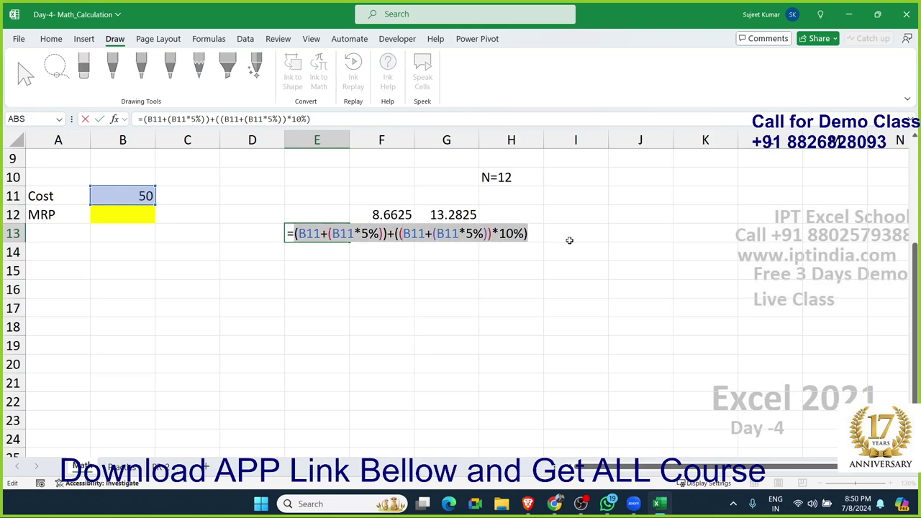
{"action": "key", "text": "Escape"}
Swap the E13 reference in F12 for the bracketed B11-based expression
{"action": "left_click", "coordinate": [389, 215]}
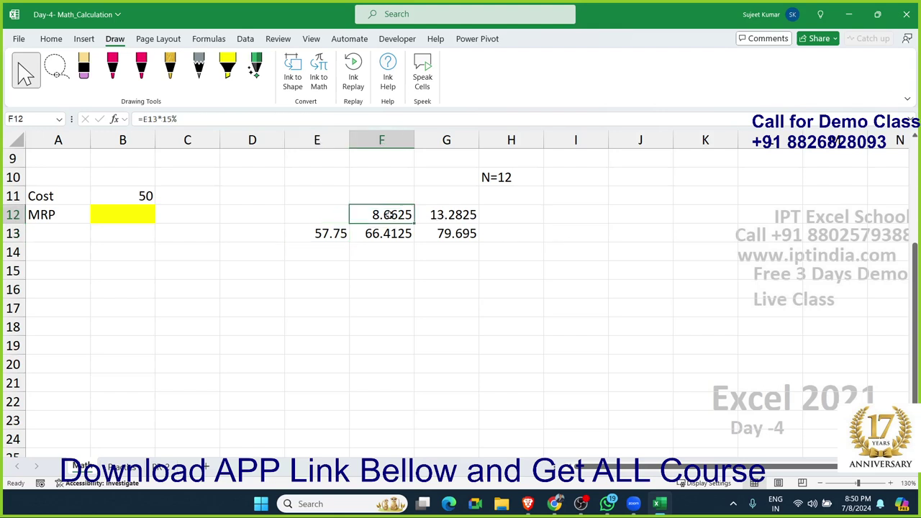
{"action": "double_click", "coordinate": [385, 214]}
{"action": "left_click_drag", "start_coordinate": [359, 215], "coordinate": [381, 215]}
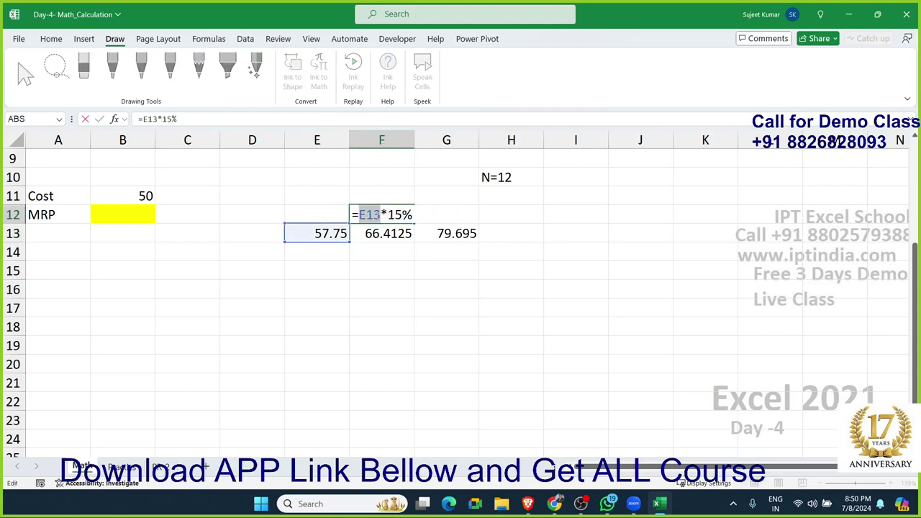
{"action": "type", "text": "()"}
{"action": "key", "text": "Left"}
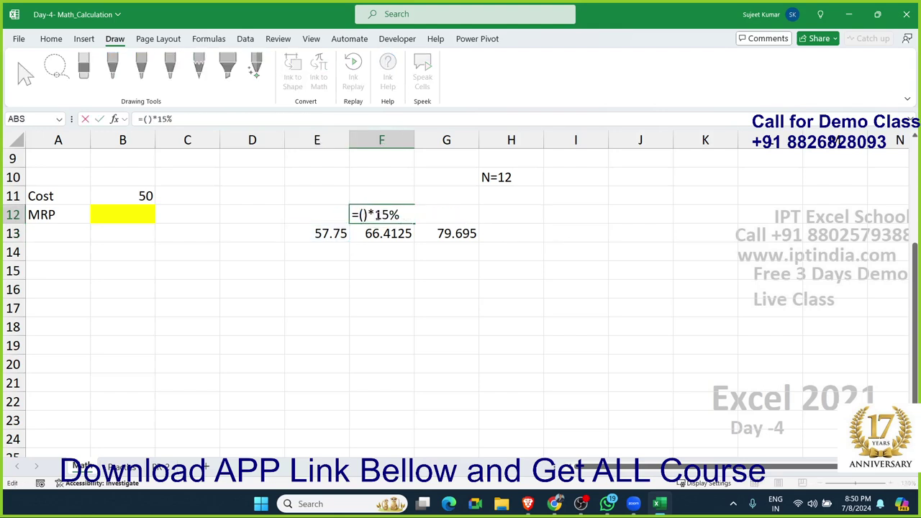
{"action": "key", "text": "ctrl+v"}
{"action": "key", "text": "Return"}
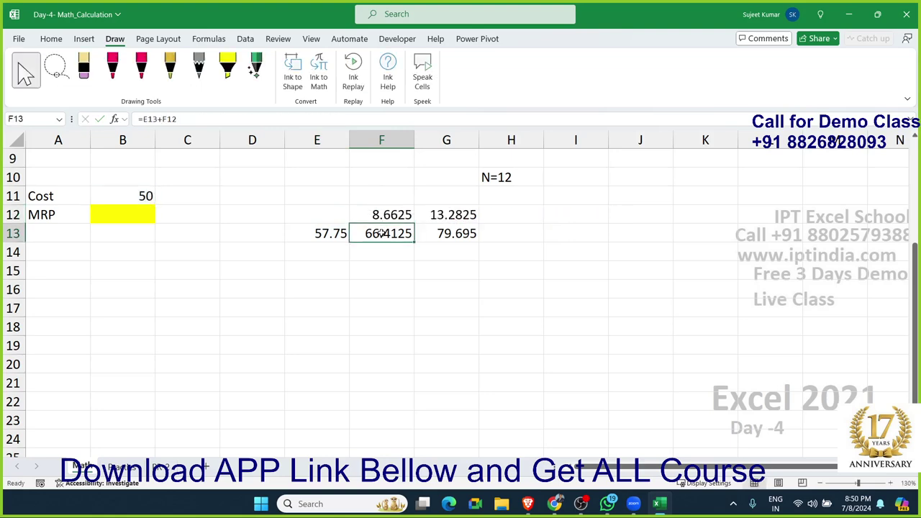
Swap the E13 reference in F13 for E13's bracketed expression
{"action": "double_click", "coordinate": [381, 233]}
{"action": "left_click_drag", "start_coordinate": [359, 233], "coordinate": [381, 233]}
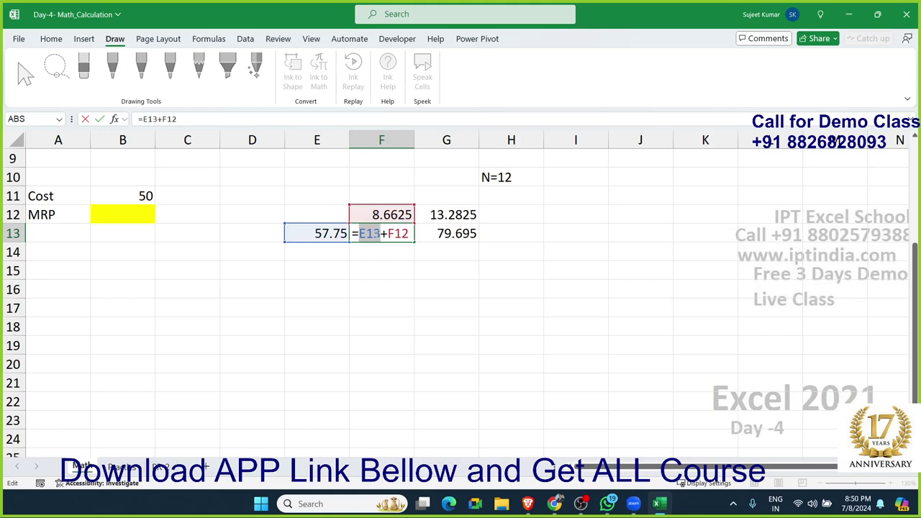
{"action": "type", "text": "()"}
{"action": "key", "text": "Left"}
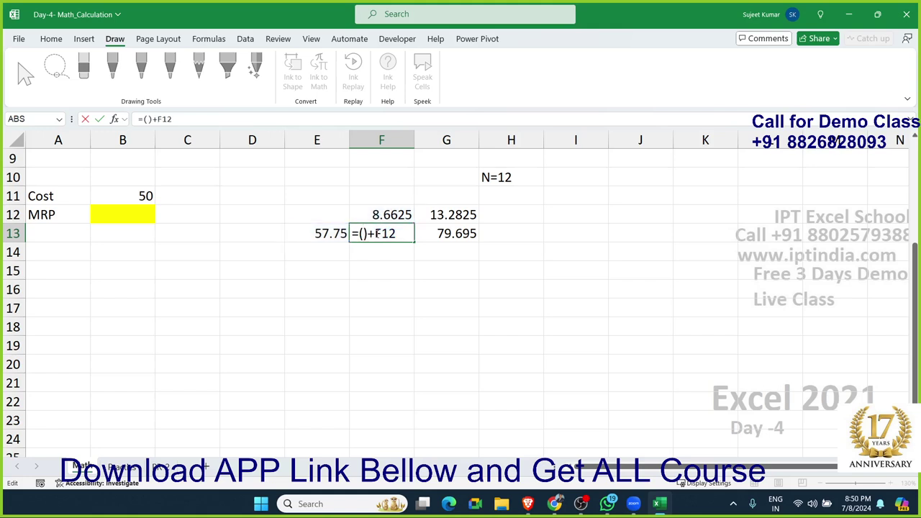
{"action": "key", "text": "ctrl+v"}
{"action": "key", "text": "Return"}
Check F13, then copy F12's full 15% expression from its formula
{"action": "key", "text": "Up"}
{"action": "key", "text": "Left"}
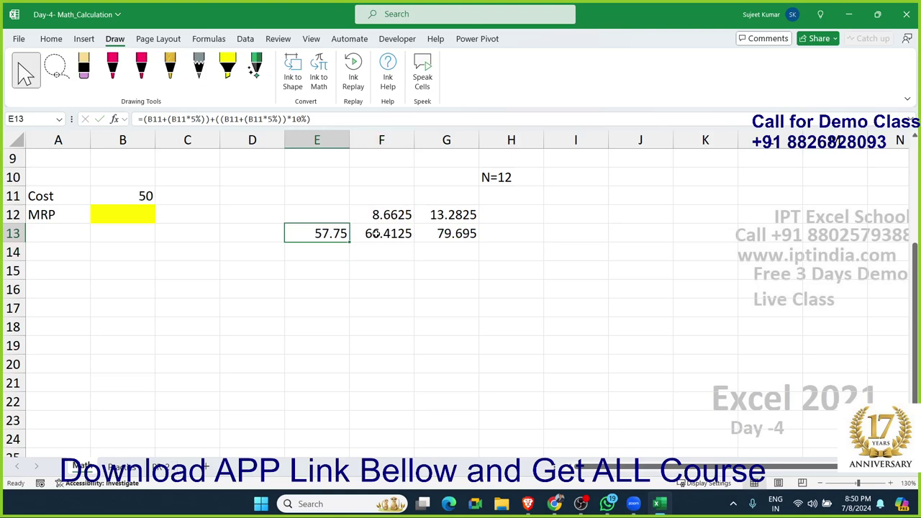
{"action": "key", "text": "Right"}
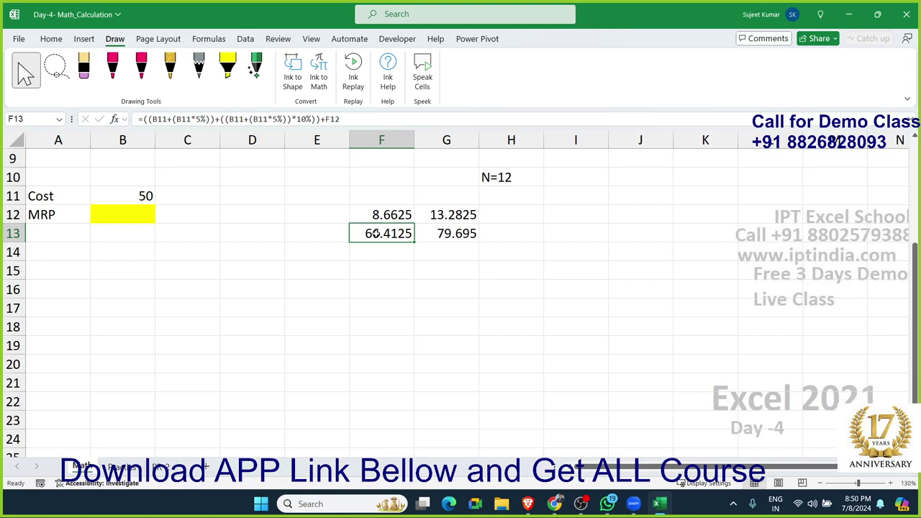
{"action": "key", "text": "Up"}
{"action": "double_click", "coordinate": [386, 215]}
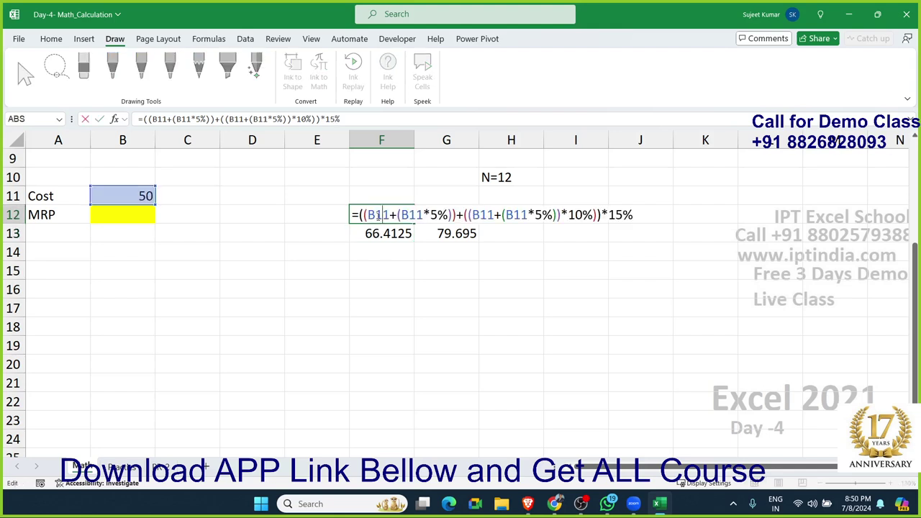
{"action": "left_click_drag", "start_coordinate": [359, 214], "coordinate": [723, 226]}
{"action": "key", "text": "ctrl+c"}
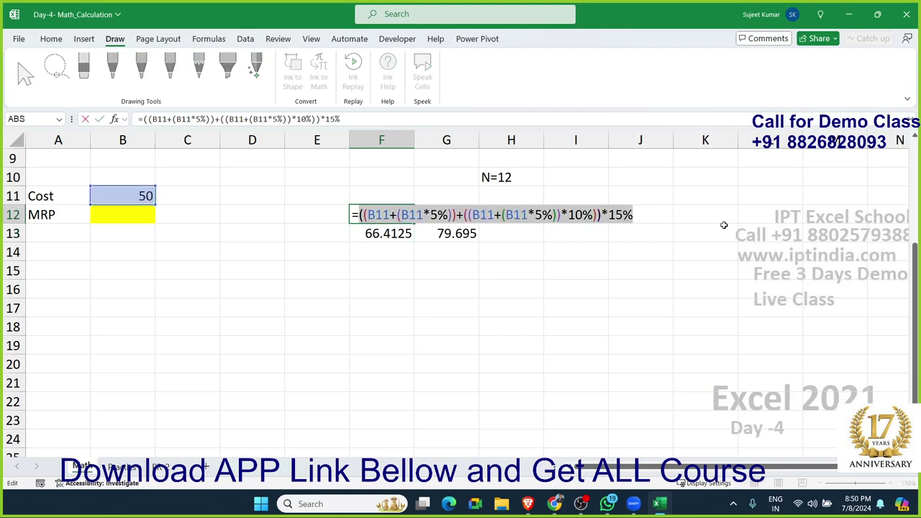
{"action": "key", "text": "Escape"}
Replace the F12 reference in F13 with F12's expression in brackets
{"action": "key", "text": "Down"}
{"action": "key", "text": "F2"}
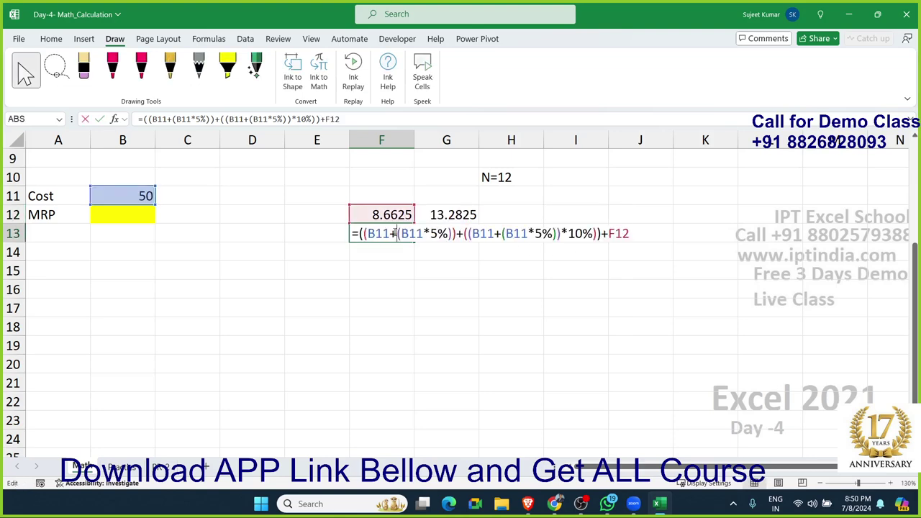
{"action": "left_click_drag", "start_coordinate": [608, 234], "coordinate": [629, 234]}
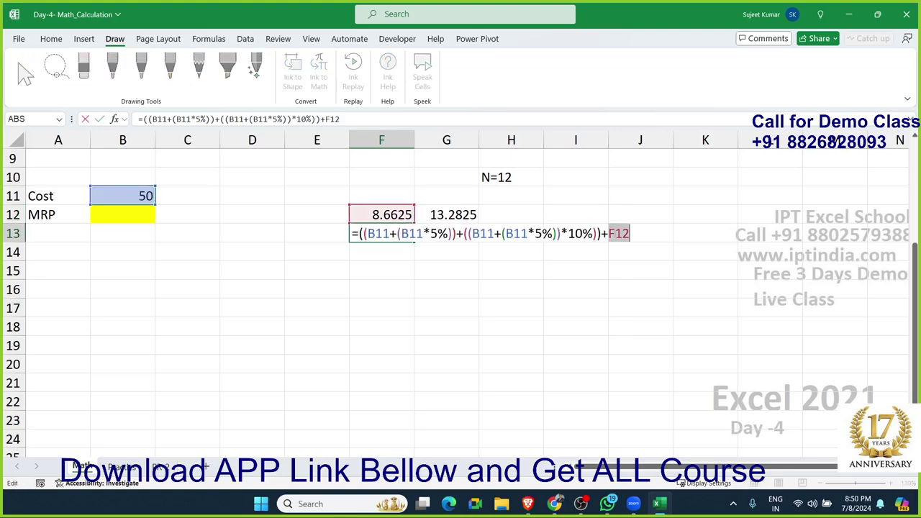
{"action": "type", "text": "("}
{"action": "key", "text": "ctrl+v"}
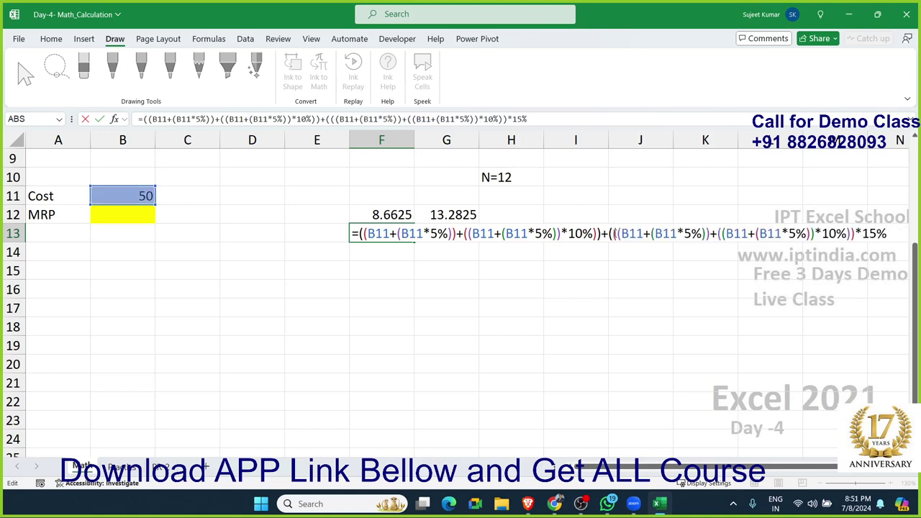
{"action": "type", "text": ")"}
{"action": "key", "text": "Return"}
Clear the 8.6625 helper in F12 and copy F13's full nested formula
{"action": "key", "text": "Up"}
{"action": "key", "text": "Up"}
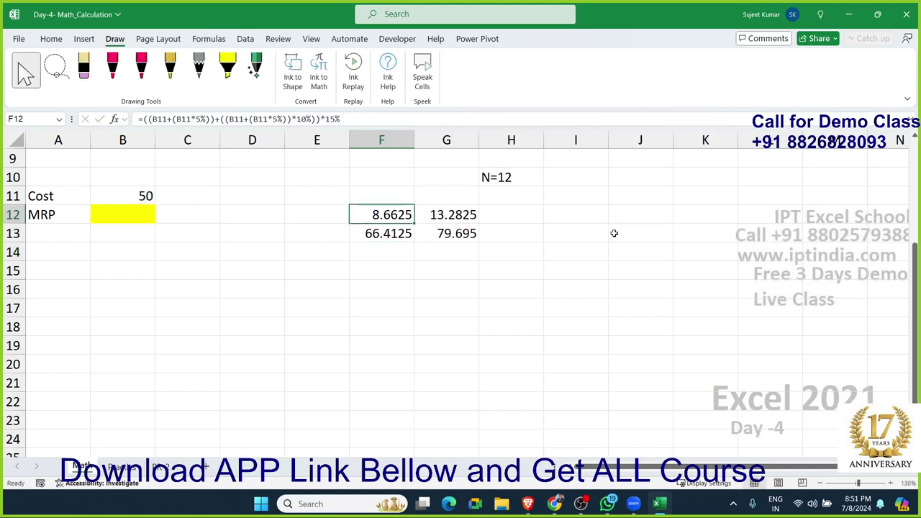
{"action": "key", "text": "Delete"}
{"action": "double_click", "coordinate": [389, 234]}
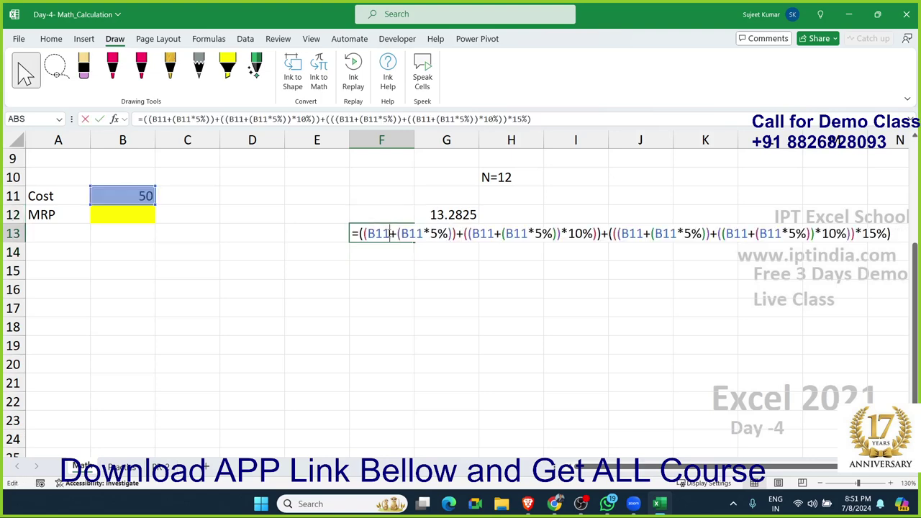
{"action": "left_click_drag", "start_coordinate": [357, 234], "coordinate": [890, 234]}
{"action": "key", "text": "ctrl+c"}
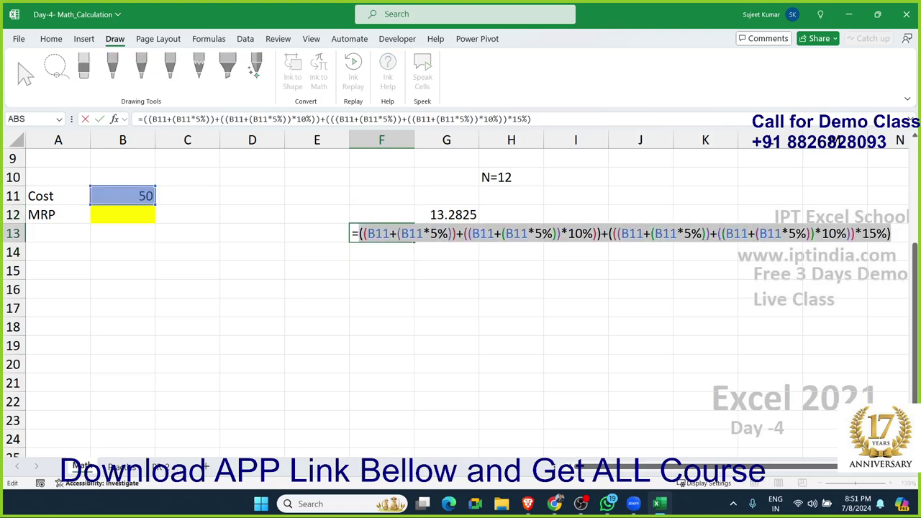
{"action": "key", "text": "Escape"}
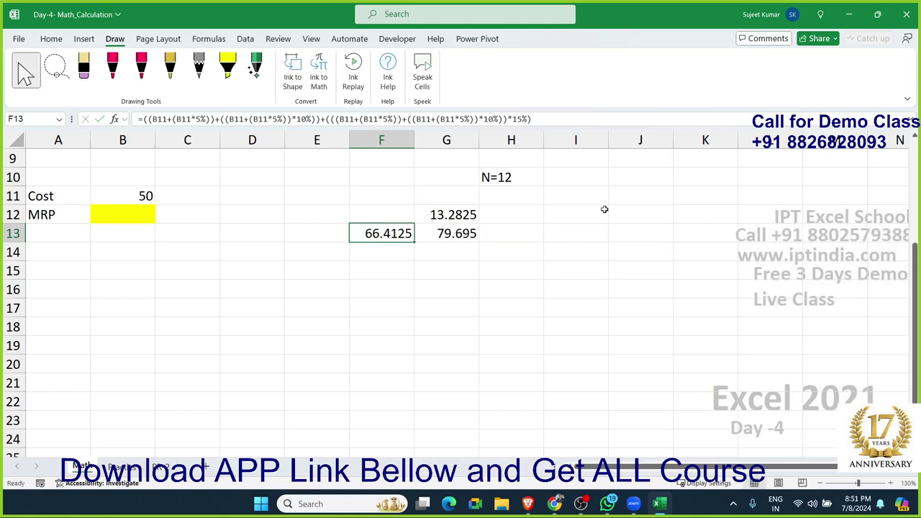
Rebuild G12 as F13's full formula in brackets times 20%, giving 13.2825
{"action": "left_click", "coordinate": [463, 214]}
{"action": "type", "text": "=F13*20%"}
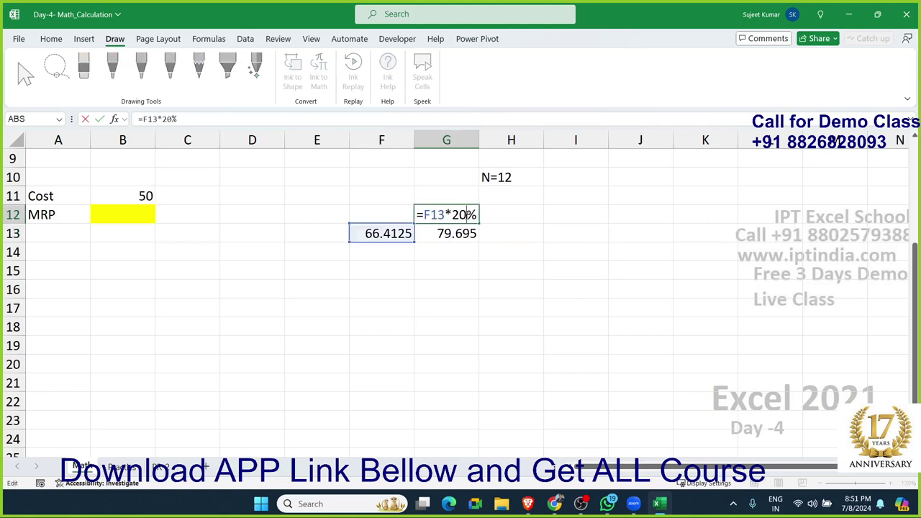
{"action": "left_click_drag", "start_coordinate": [444, 214], "coordinate": [423, 215]}
{"action": "type", "text": "()"}
{"action": "key", "text": "Left"}
{"action": "key", "text": "ctrl+v"}
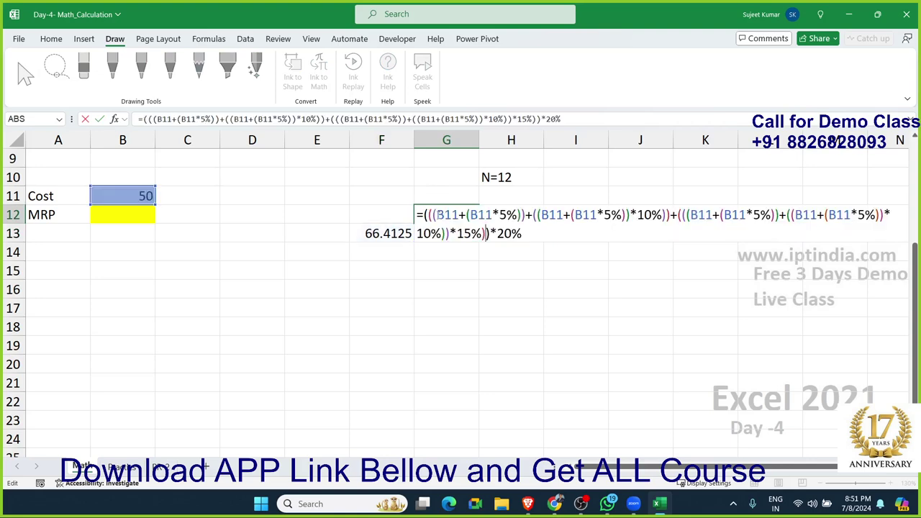
{"action": "key", "text": "Return"}
Replace the F13 reference in G13 with F13's bracketed formula, keeping 79.695
{"action": "double_click", "coordinate": [451, 233]}
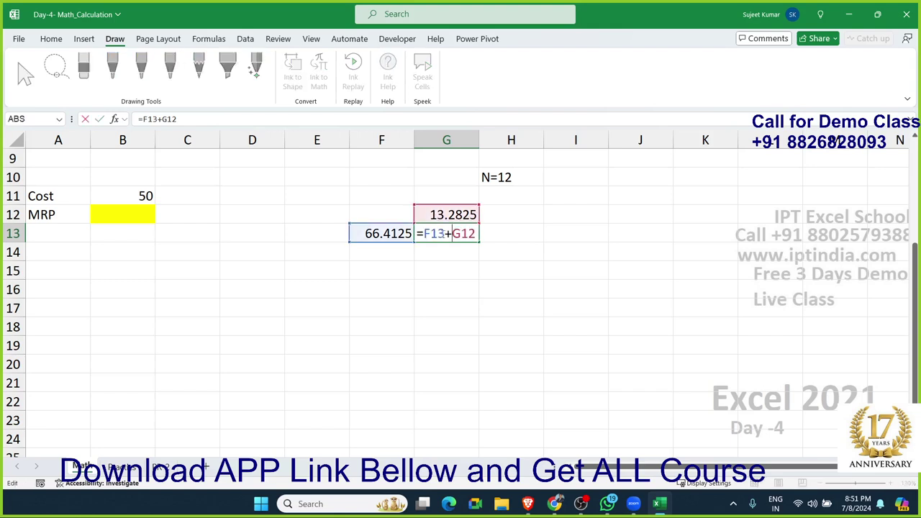
{"action": "left_click_drag", "start_coordinate": [444, 233], "coordinate": [423, 233]}
{"action": "type", "text": "()"}
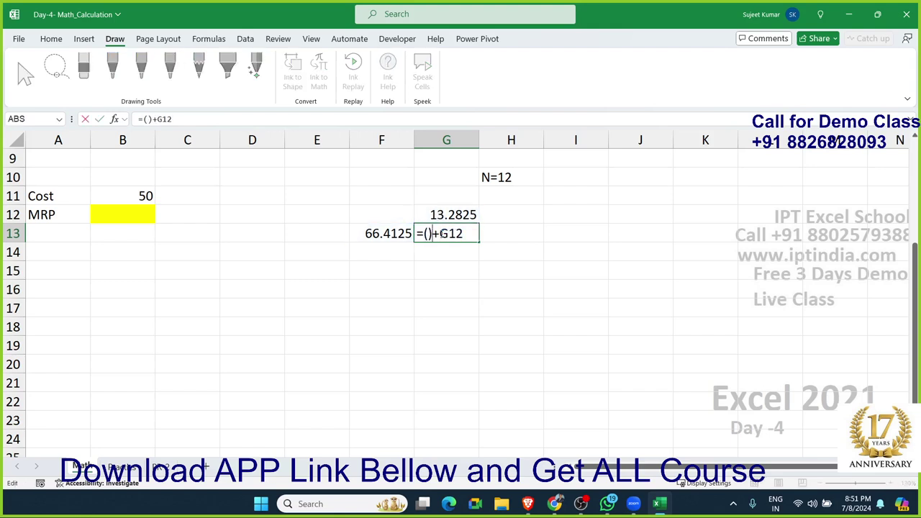
{"action": "key", "text": "ctrl+v"}
{"action": "key", "text": "Return"}
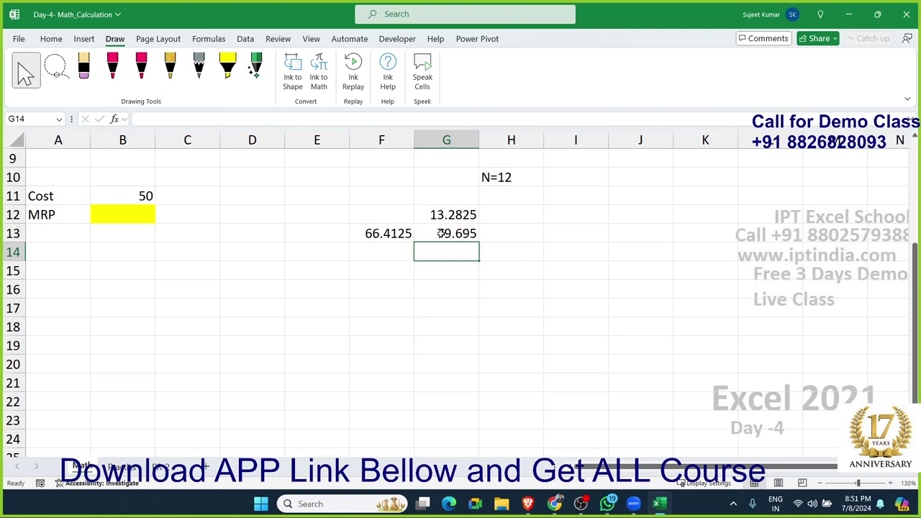
{"action": "key", "text": "Up"}
Copy G12's formula and substitute it in brackets for G13's G12 reference
{"action": "key", "text": "Left"}
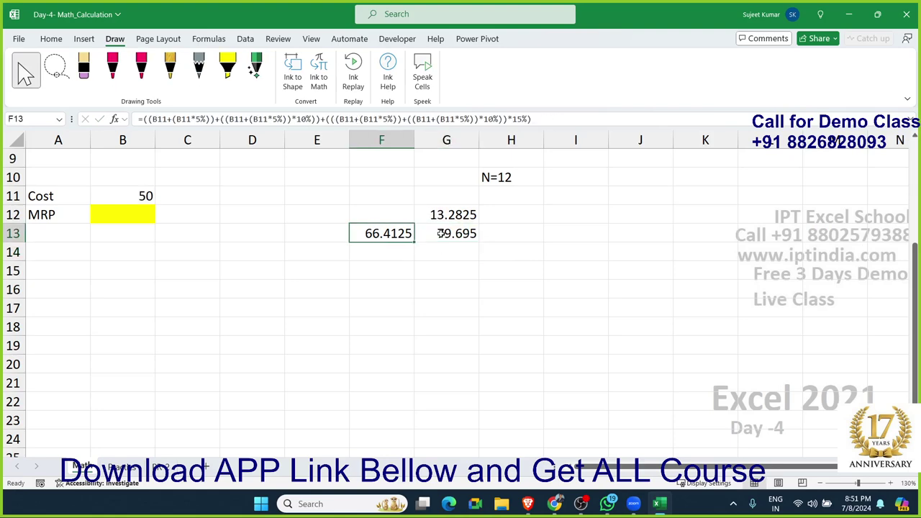
{"action": "key", "text": "Right"}
{"action": "key", "text": "Up"}
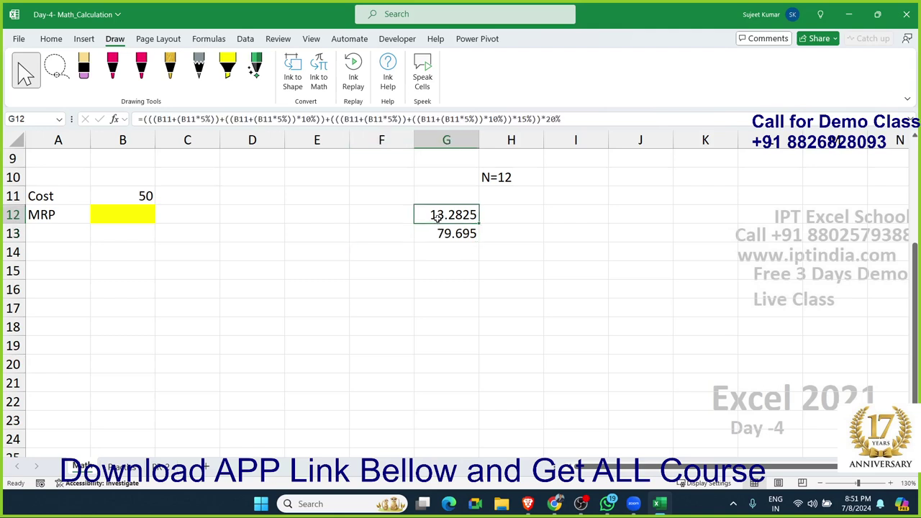
{"action": "double_click", "coordinate": [436, 214]}
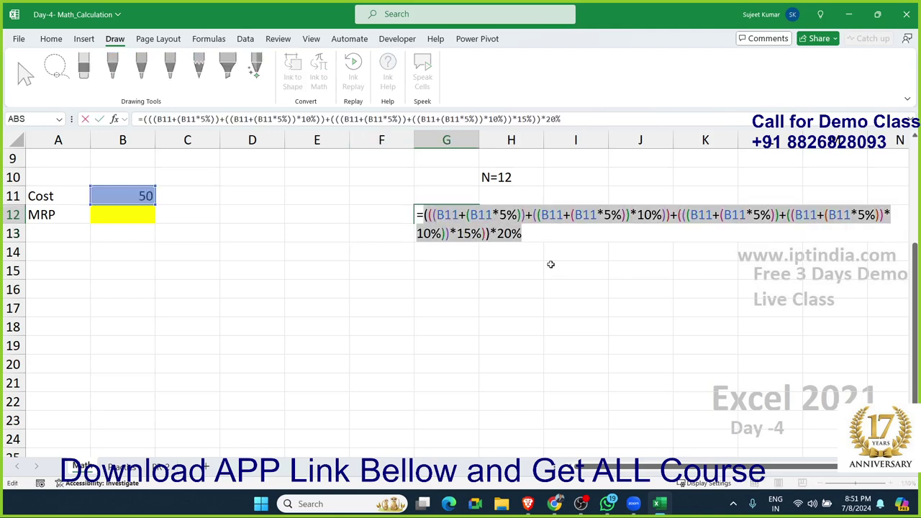
{"action": "key", "text": "Escape"}
{"action": "double_click", "coordinate": [450, 233]}
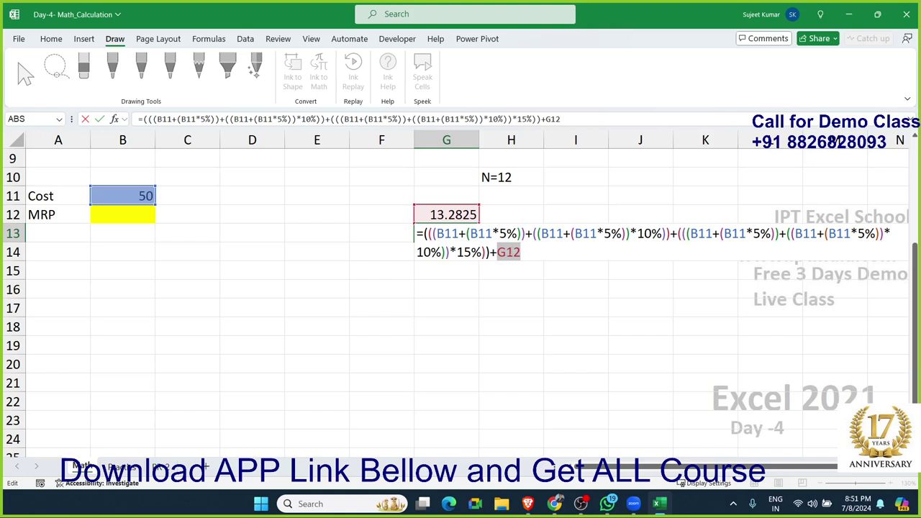
{"action": "type", "text": "("}
{"action": "type", "text": "((B11+(B11*5%))+((B11+(B11*5%))*10%))+(((B11+(B11*5%))+((B11+(B11*5%))*10%))*15%))*20%"}
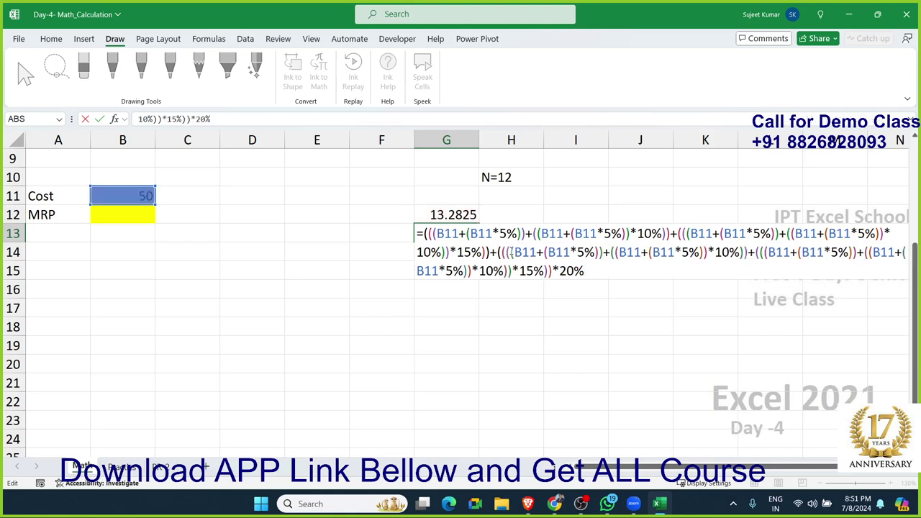
{"action": "type", "text": ")"}
Commit G13's single nested formula and clear the 13.2825 helper in G12
{"action": "key", "text": "Return"}
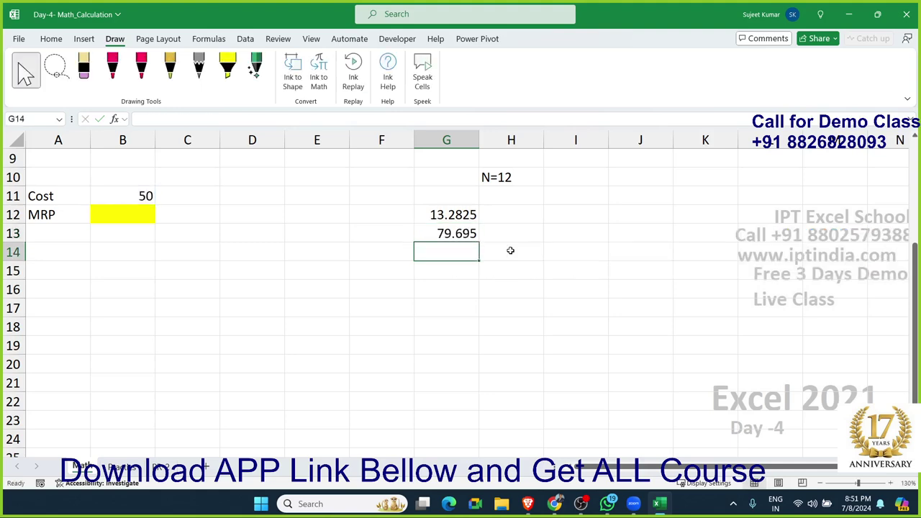
{"action": "key", "text": "Up"}
{"action": "key", "text": "Up"}
{"action": "key", "text": "Delete"}
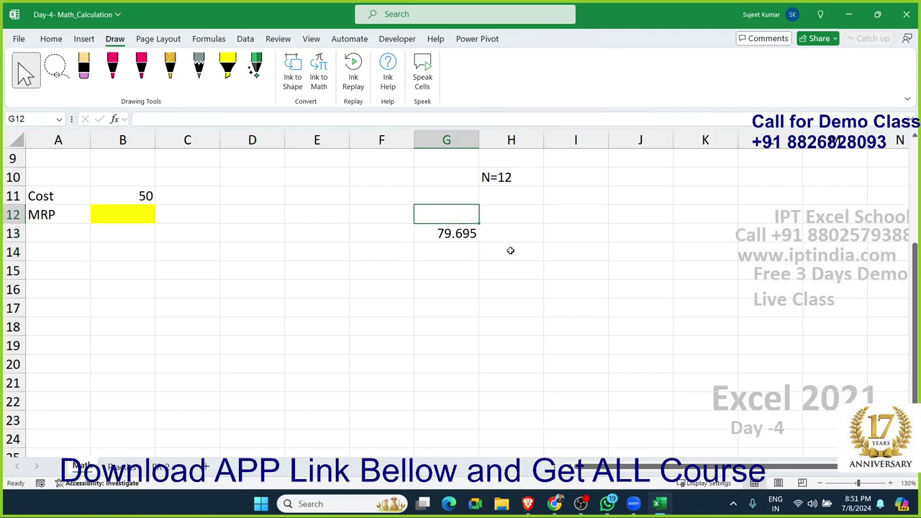
{"action": "key", "text": "Down"}
Paste G13's nested markup formula into the MRP cell B12 and review it
{"action": "key", "text": "ctrl+c"}
{"action": "key", "text": "Left"}
{"action": "key", "text": "Left"}
{"action": "key", "text": "Left"}
{"action": "key", "text": "Left"}
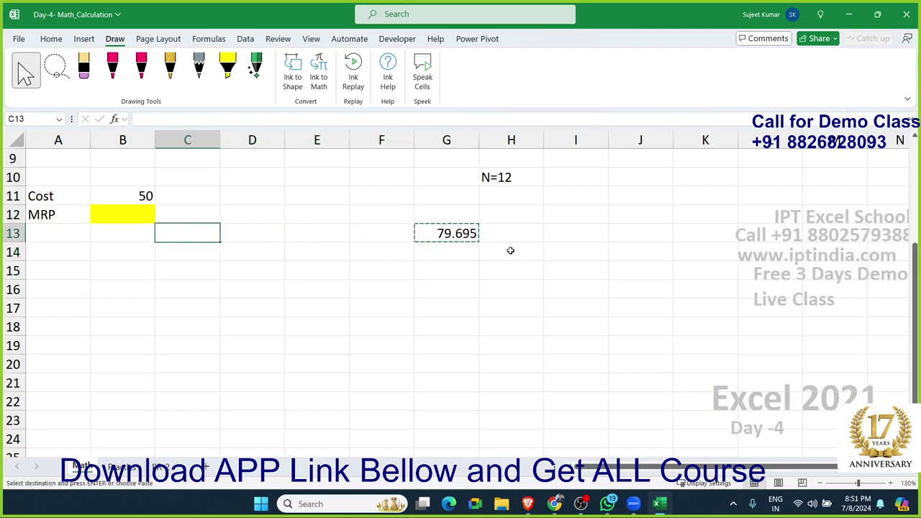
{"action": "key", "text": "Up"}
{"action": "key", "text": "Left"}
{"action": "key", "text": "Return"}
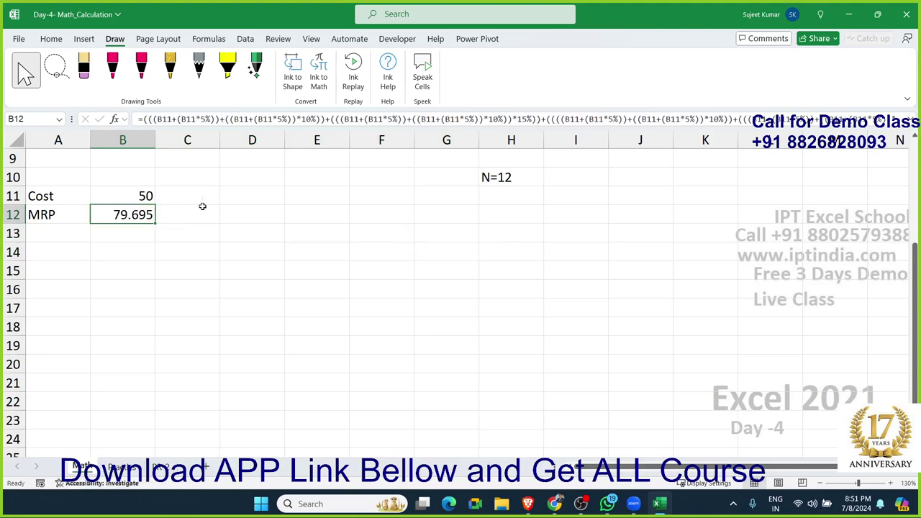
{"action": "double_click", "coordinate": [143, 214]}
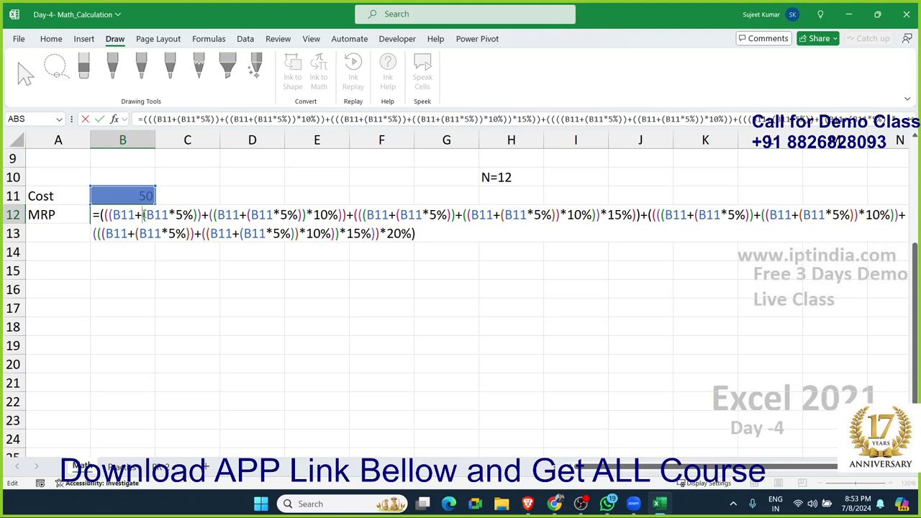
Confirm B12's nested formula at 79.695 and select B12 to view it
{"action": "key", "text": "Return"}
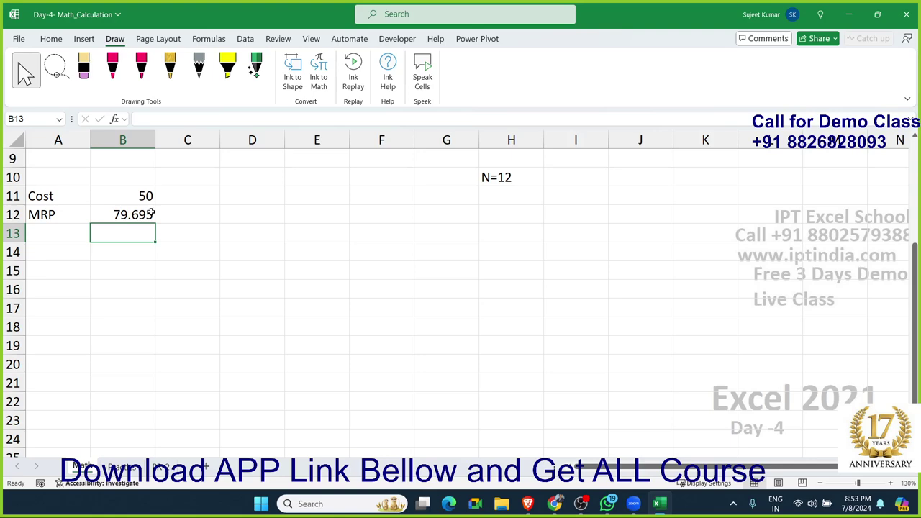
{"action": "left_click", "coordinate": [151, 213]}
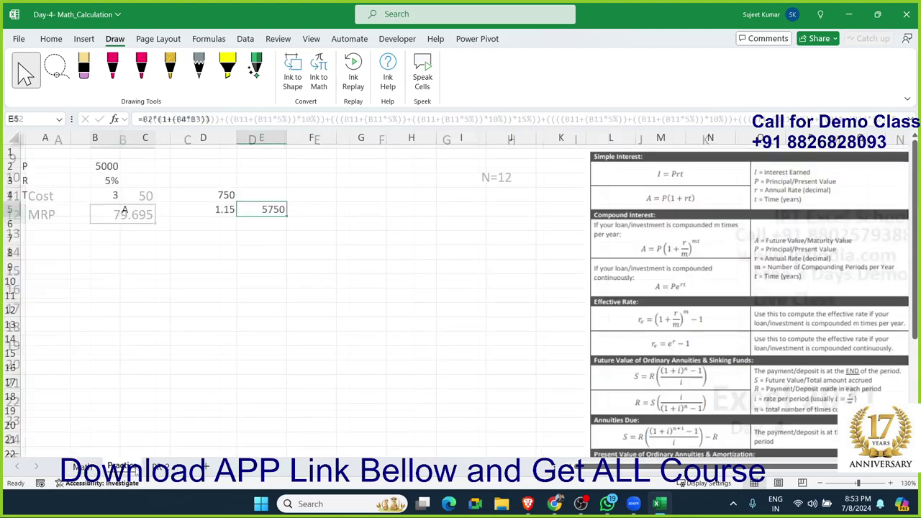
Scroll through the simple-interest formula chart
{"action": "scroll", "coordinate": [645, 255], "scroll_direction": "down", "scroll_amount": 1}
{"action": "scroll", "coordinate": [646, 256], "scroll_direction": "down", "scroll_amount": 2}
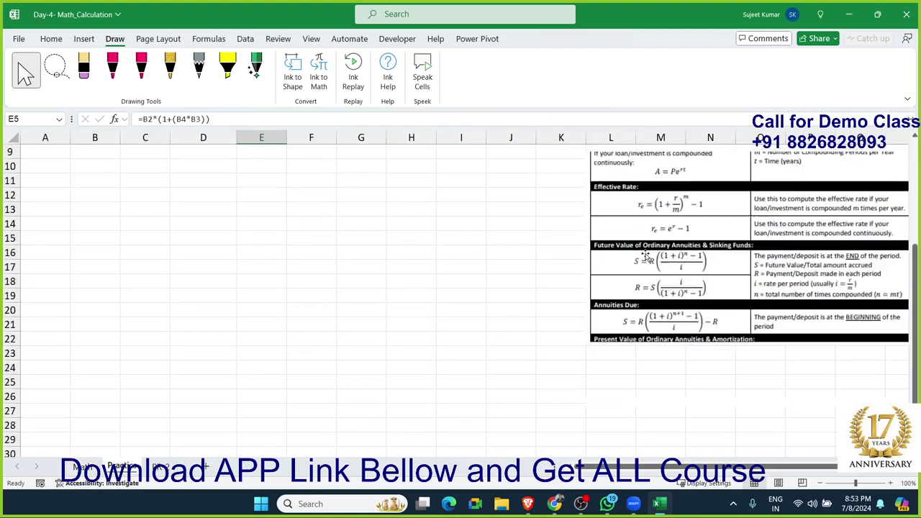
{"action": "scroll", "coordinate": [646, 256], "scroll_direction": "up", "scroll_amount": 3}
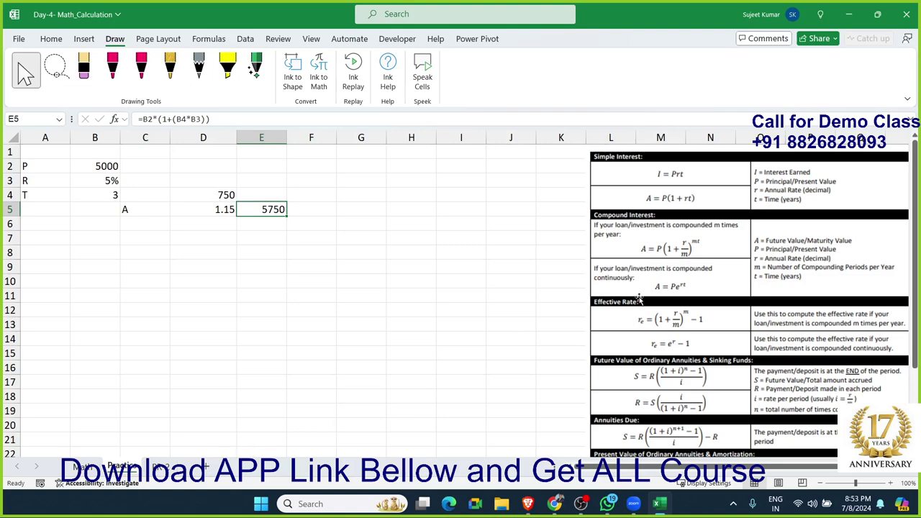
Switch to the PP 2 sheet and scroll through the 3D Shapes volume and area table
{"action": "left_click", "coordinate": [160, 466]}
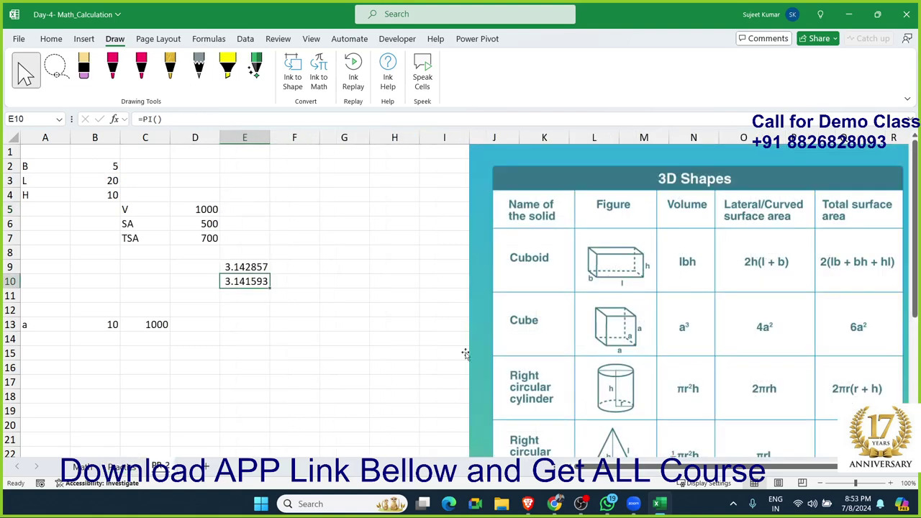
{"action": "scroll", "coordinate": [669, 288], "scroll_direction": "down", "scroll_amount": 4}
{"action": "scroll", "coordinate": [669, 288], "scroll_direction": "up", "scroll_amount": 4}
{"action": "scroll", "coordinate": [825, 272], "scroll_direction": "down", "scroll_amount": 5}
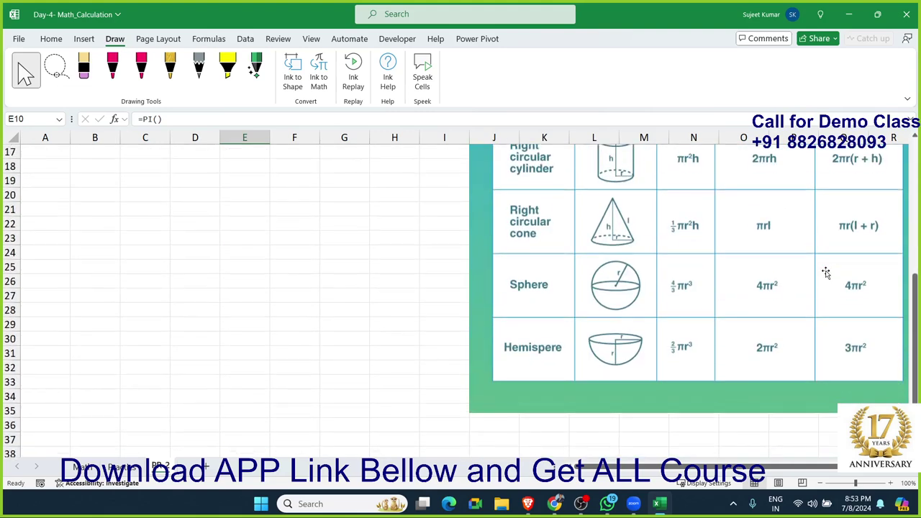
{"action": "scroll", "coordinate": [825, 272], "scroll_direction": "up", "scroll_amount": 2}
{"action": "scroll", "coordinate": [825, 272], "scroll_direction": "up", "scroll_amount": 3}
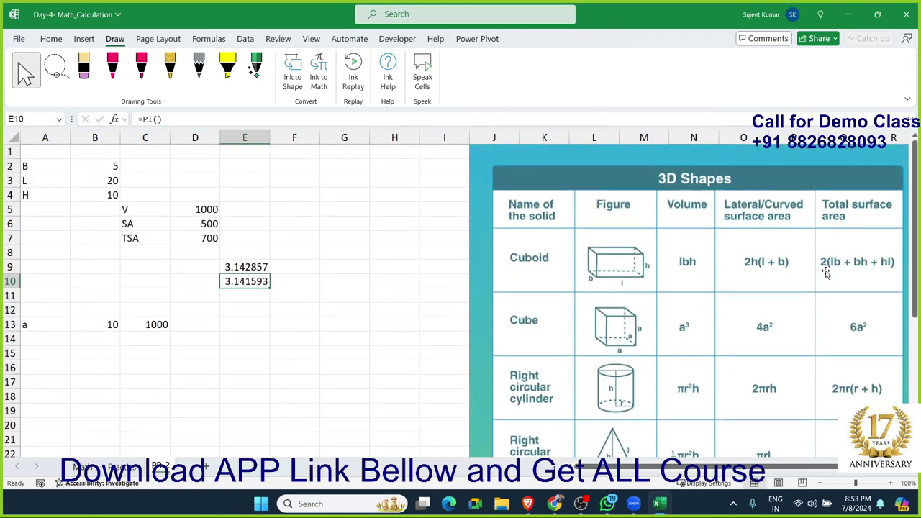